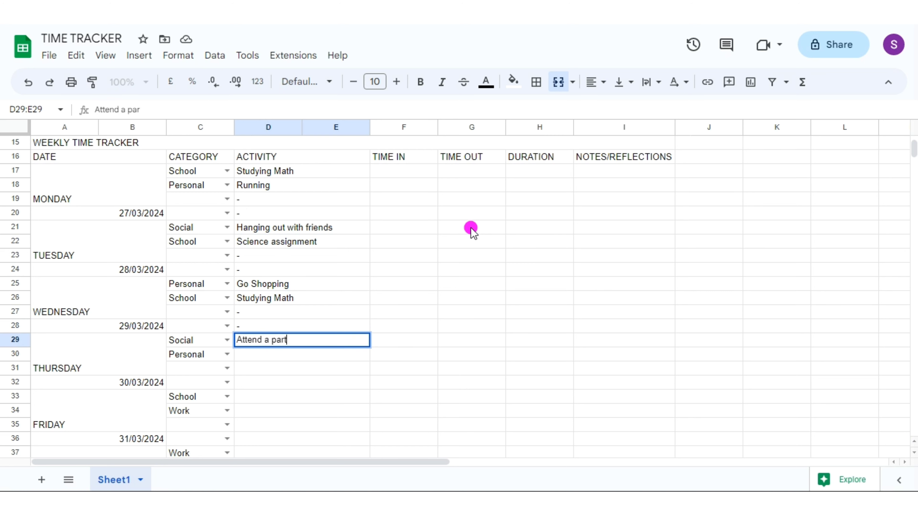
- Complete Thursday's activities with "Attend a party" and "Afternoon nap", and enter "-" in its two remaining rows
key("Return")
type("Afternoon nap")
key("Return")
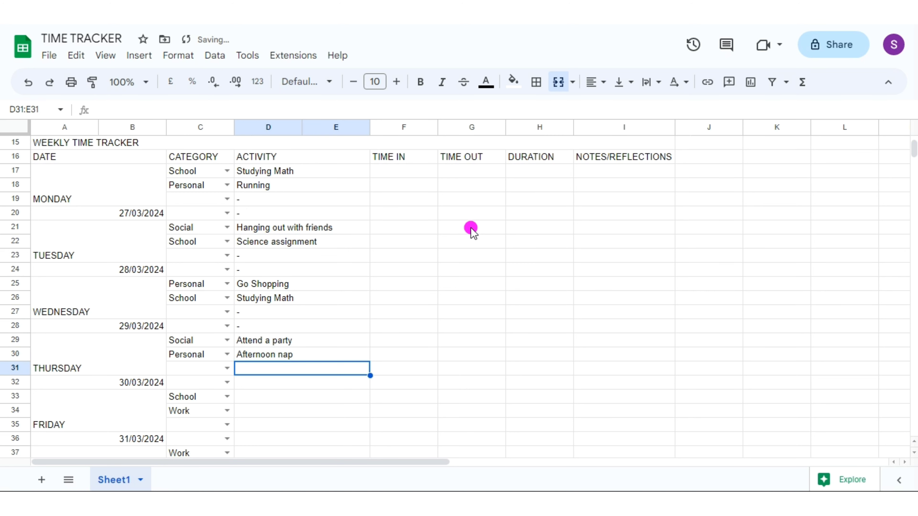
type("-")
key("Return")
type("-")
key("Return")
- Enter Friday's activities "Meet my class group members" and "Volunteer work", with "-" in its two remaining rows
scroll(613, 389, "down", 3)
type("Meet my class group mem")
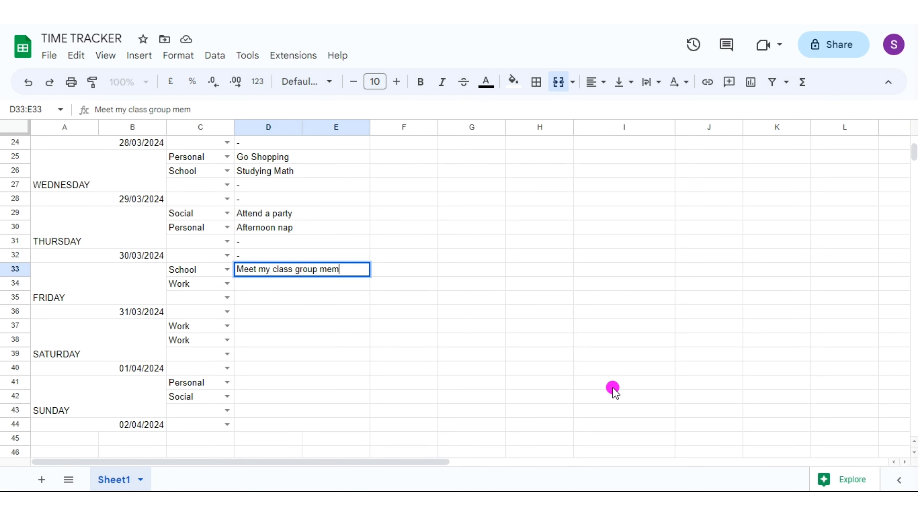
key("Return")
type("Volunteer wo")
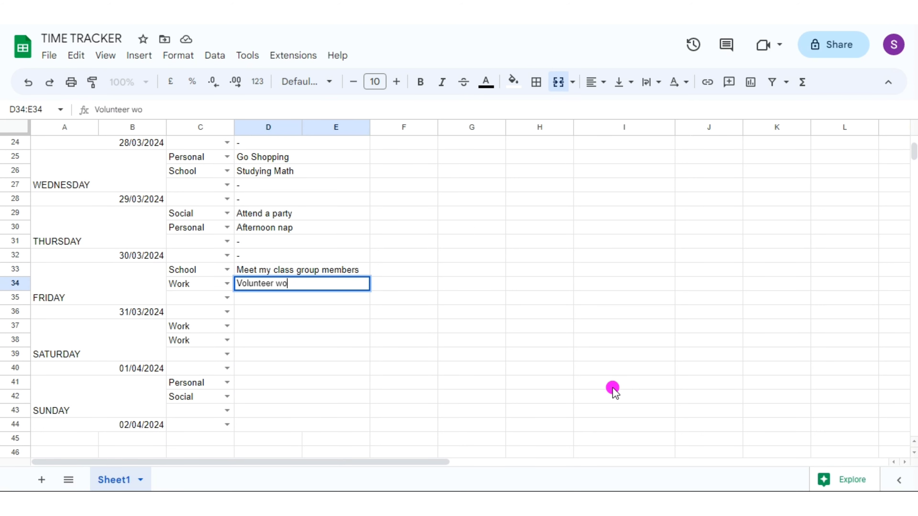
type("rk")
key("Return")
type("-")
key("Return")
type("-")
key("Return")
- Enter Saturday's activities "Rewrite my resume" and "Night shift at work", with "-" in its two remaining rows
type("Rewrite m")
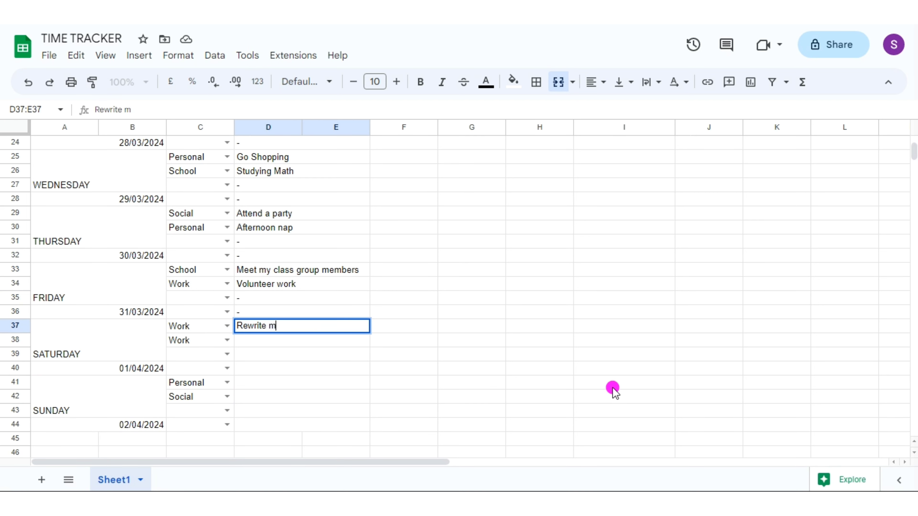
type("esum")
key("Return")
type("Night sh")
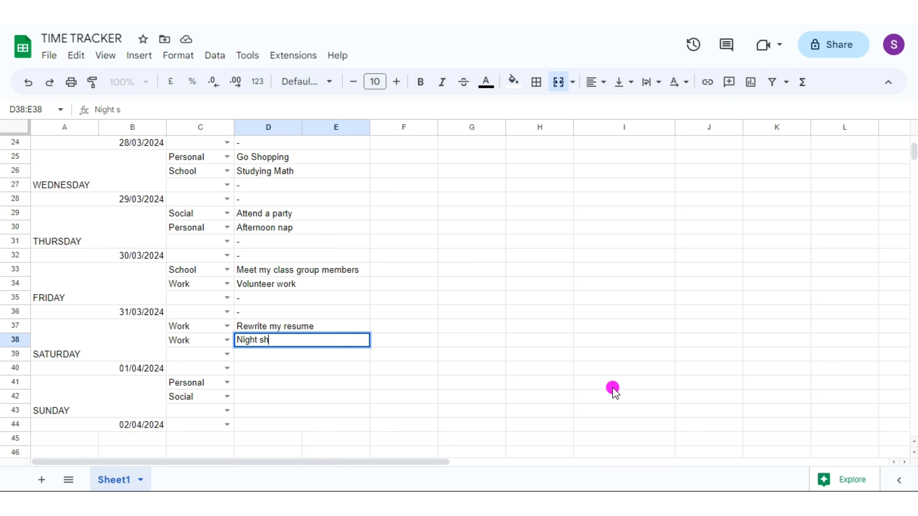
key("Return")
type("-")
key("Return")
type("-")
key("Return")
- Enter Sunday's activities "Gym session with trainer" and "Lunch with mum and dad", with "-" in its two remaining rows
type("Gym session with trainer")
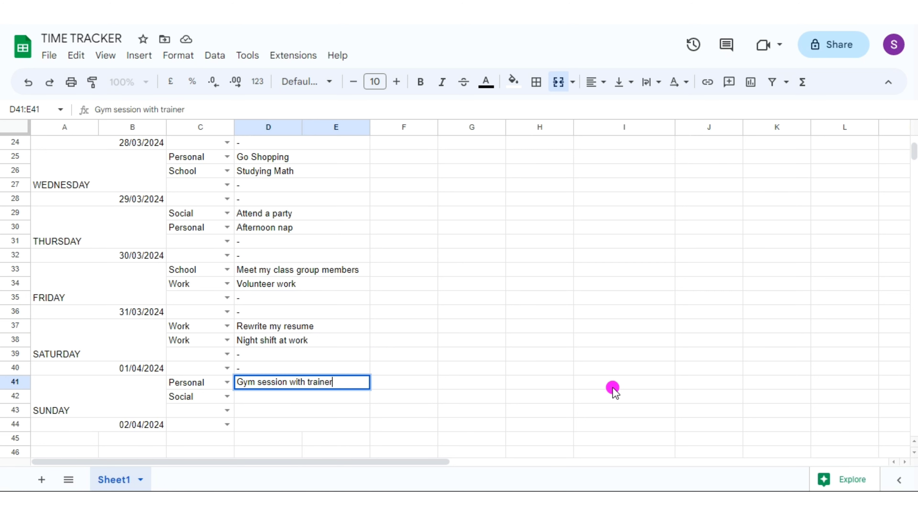
key("Return")
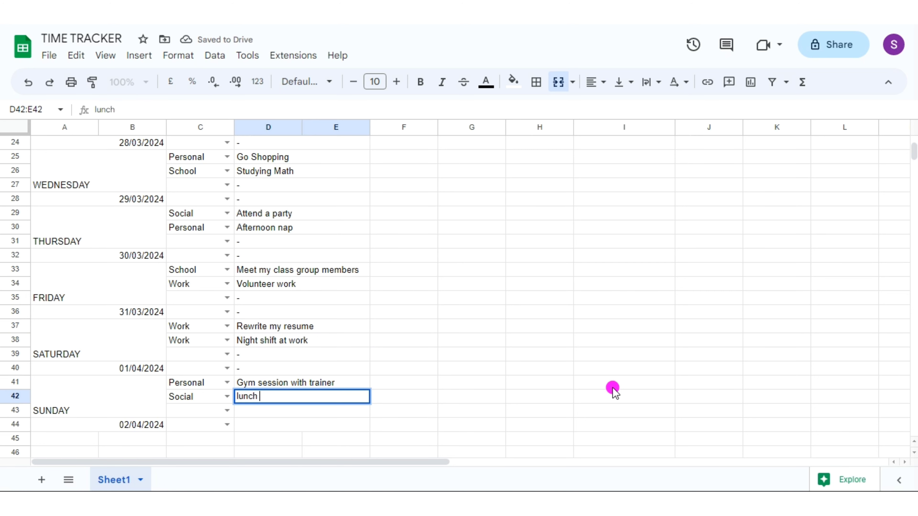
key("Return")
type("-")
key("Return")
type("-")
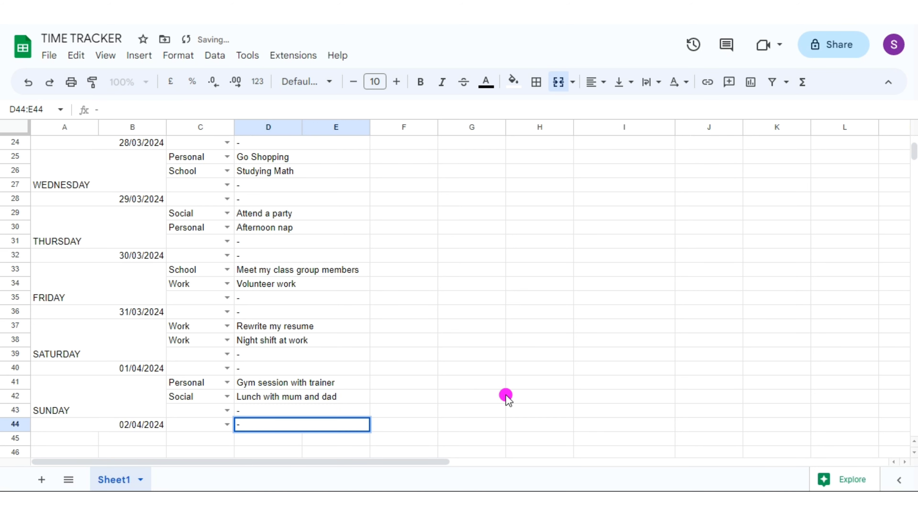
key("Return")
- Add a drop-down data validation rule to TIME IN cell F17, with 00.00 and 01:00 as its first two options
scroll(508, 400, "up", 3)
left_click(404, 173)
left_click(215, 55)
left_click(287, 329)
left_click(857, 193)
left_click(811, 242)
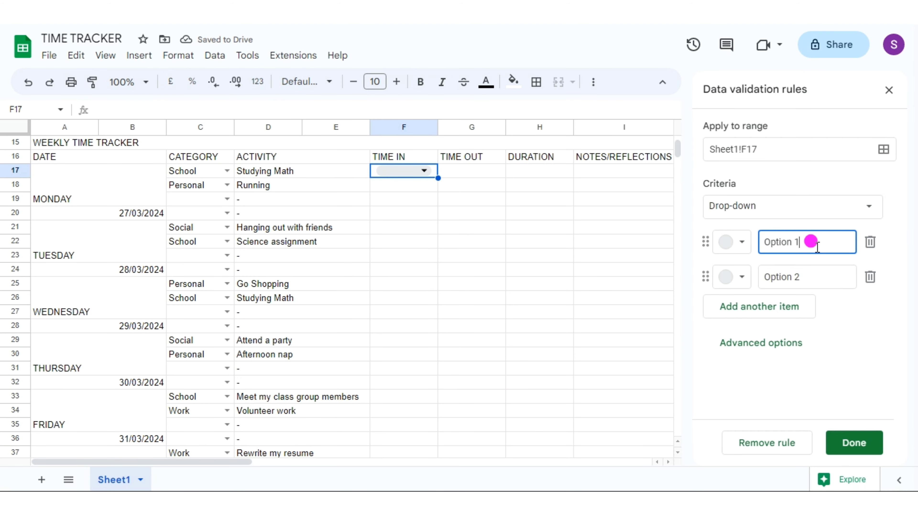
type("00.00")
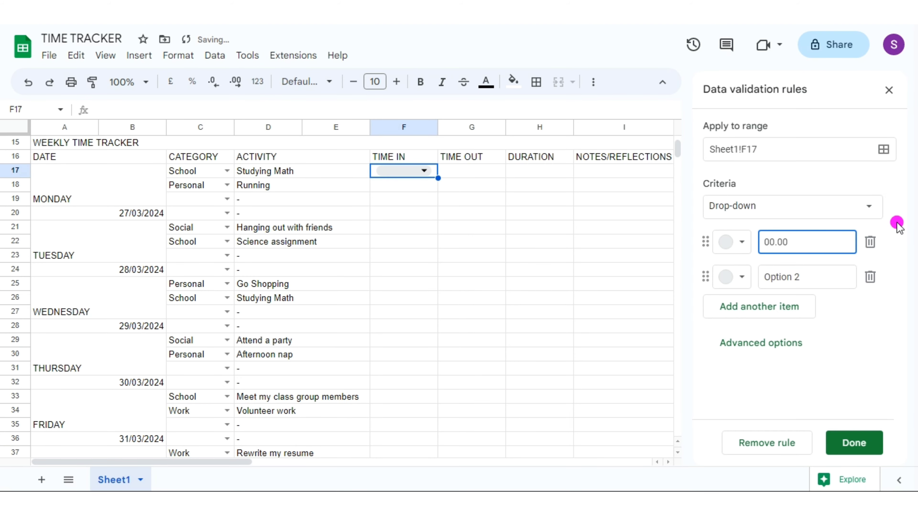
key("Tab")
- Add six more empty items to the drop-down rule for F17
left_click(795, 311)
left_click(792, 343)
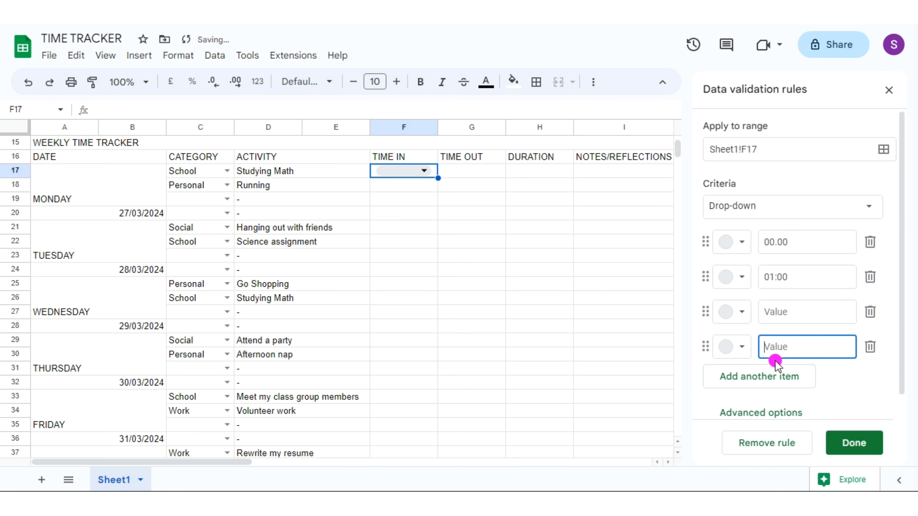
left_click(773, 376)
left_click(770, 411)
left_click_drag(902, 337, 902, 400)
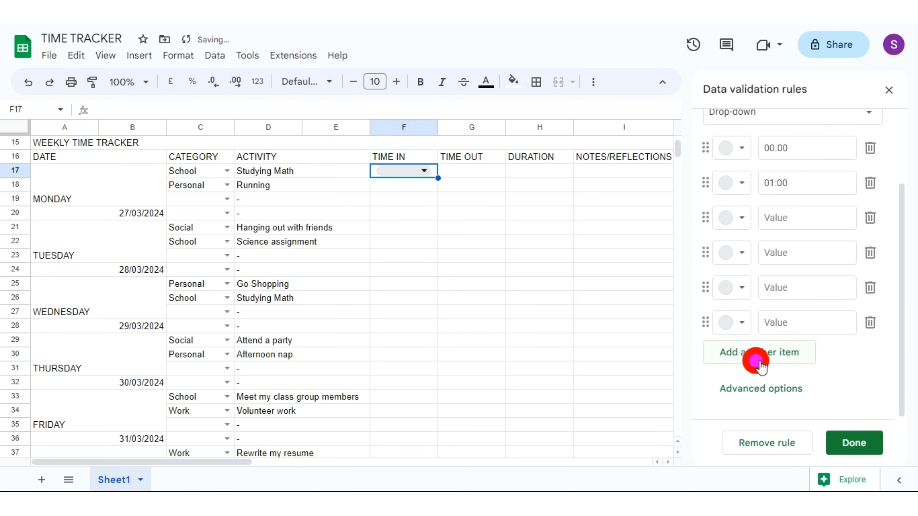
left_click(757, 361)
left_click(761, 389)
- Fill the empty drop-down items with hourly times from 02:00 to 07:00
left_click(804, 218)
type("02")
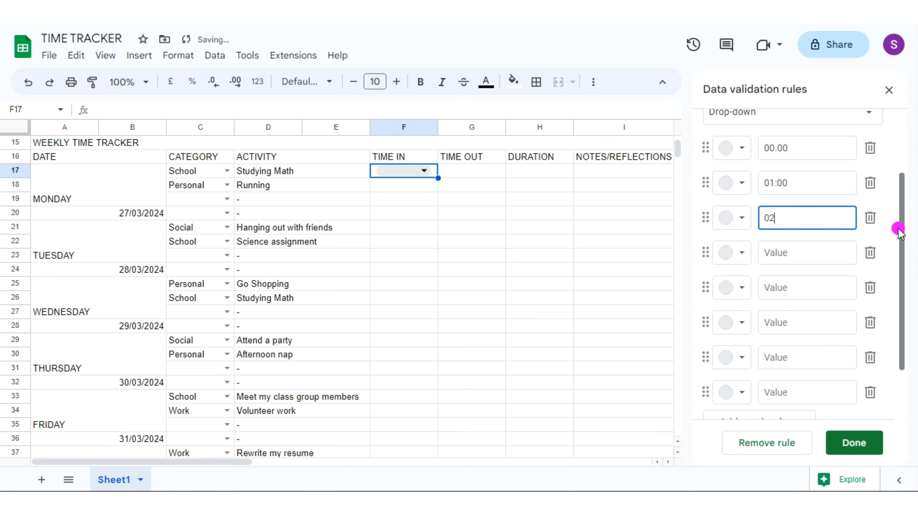
type(":00")
key("Return")
type("03:00")
key("Return")
type("04:00")
key("Return")
type("05:00")
key("Return")
type("06:00")
key("Return")
type("07:00")
- Add another batch of empty items at the end of the drop-down rule
left_click_drag(900, 231, 901, 277)
left_click(781, 352)
left_click(780, 386)
left_click_drag(902, 367, 900, 386)
left_click(770, 371)
left_click(764, 351)
left_click(764, 385)
- Fill the next drop-down items with hourly times from 08:00 to 12:00
left_click(804, 148)
type("08:00")
key("Return")
type("09:00")
key("Return")
type("10:00")
key("Return")
type("11:00")
key("Return")
type("12:00")
key("Return")
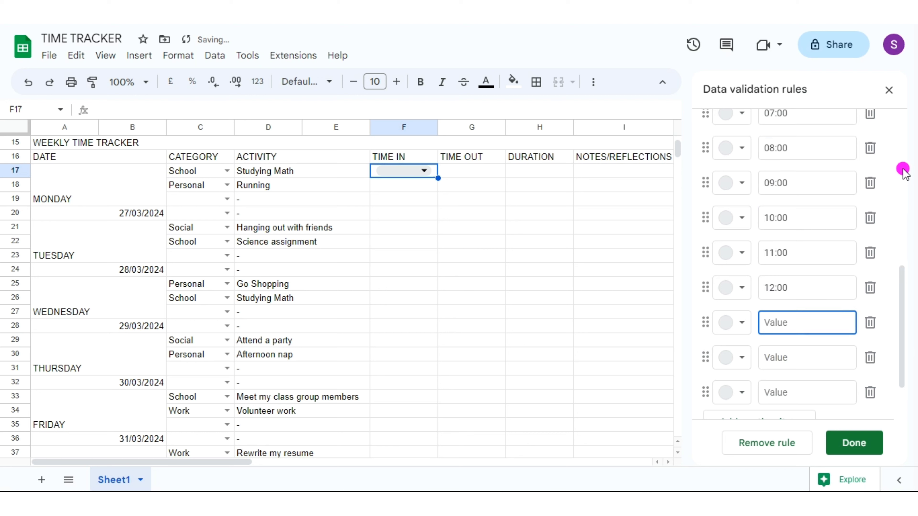
- Complete the drop-down items with hourly times from 13:00 to 23:00 and save the rule
type("13:00")
key("Return")
type("14:00")
key("Return")
type("15:00")
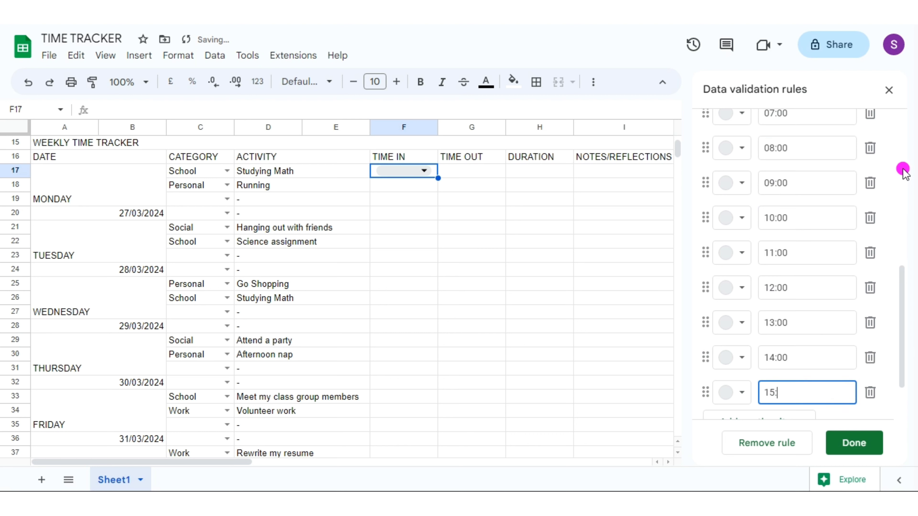
key("Return")
scroll(902, 338, "down", 3)
type("16:00")
key("Return")
type("17:00 18:00 19:00 20:00 21:00 22:00 23")
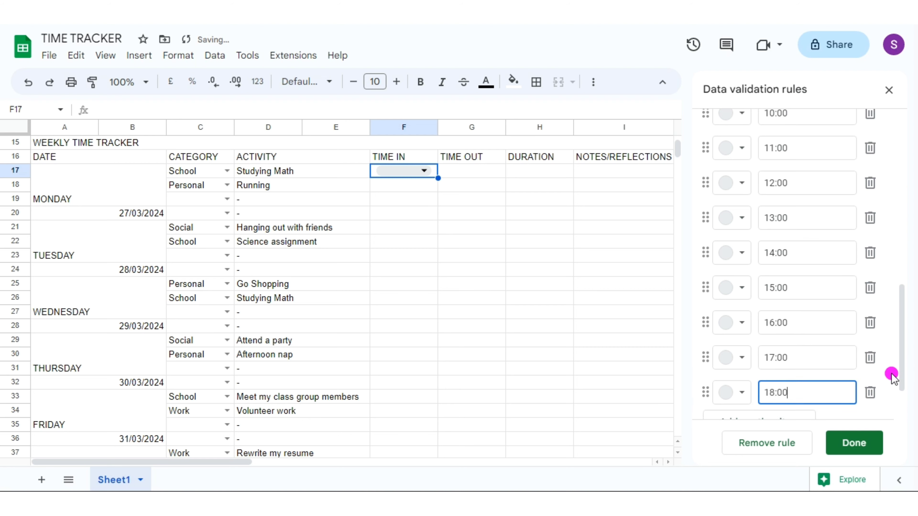
scroll(891, 376, "down", 4)
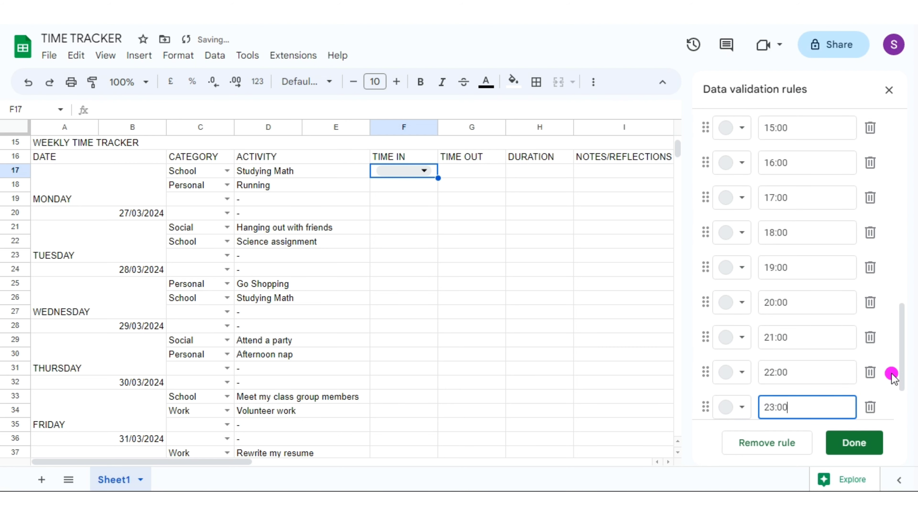
type(":00")
scroll(892, 398, "down", 2)
left_click(854, 443)
- Apply the custom date and time format shown as 13:25 to cell F17
left_click(179, 56)
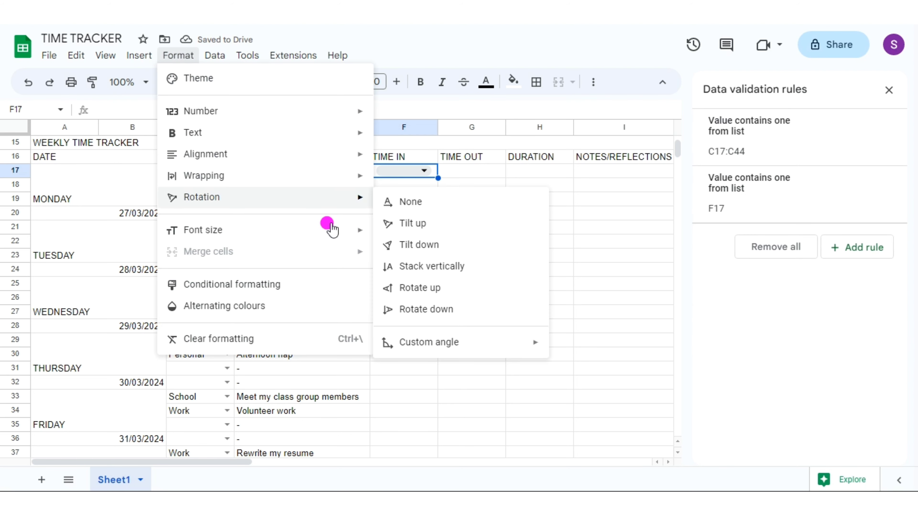
mouse_move(348, 115)
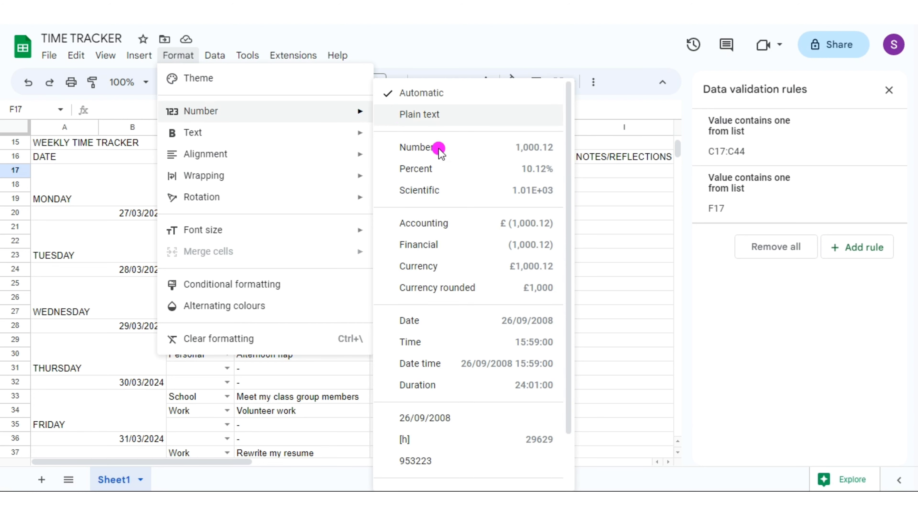
left_click_drag(571, 263, 580, 358)
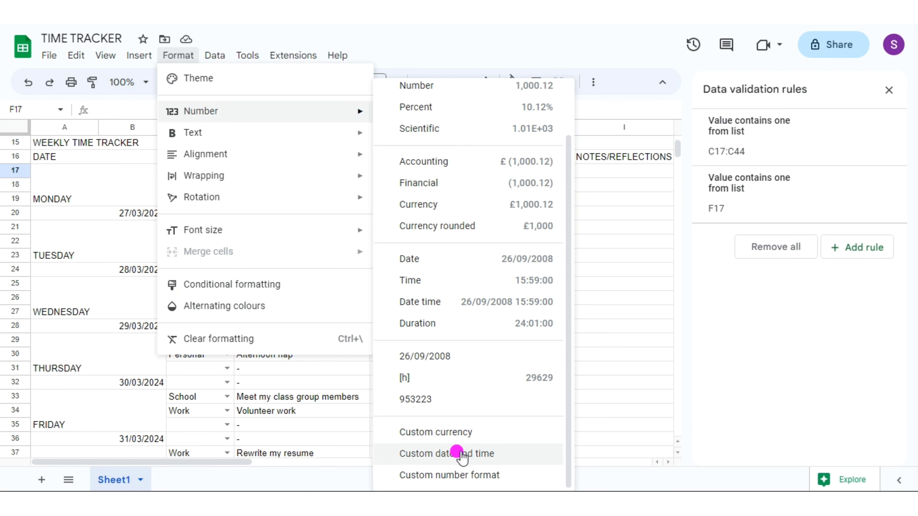
left_click(462, 457)
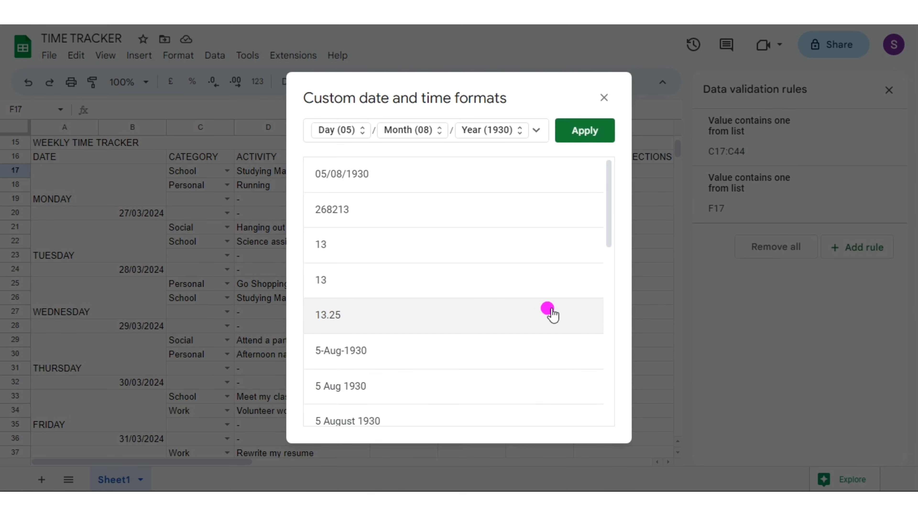
left_click_drag(609, 214, 608, 346)
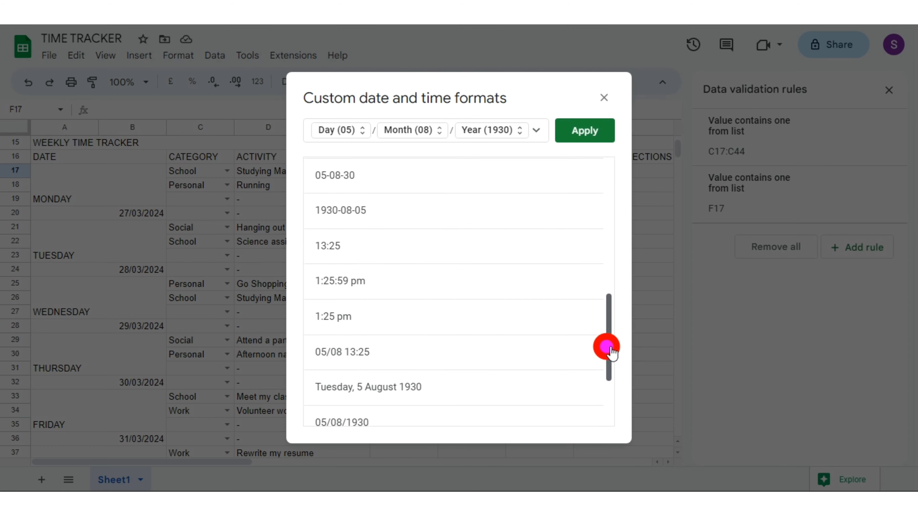
left_click(355, 261)
left_click(575, 137)
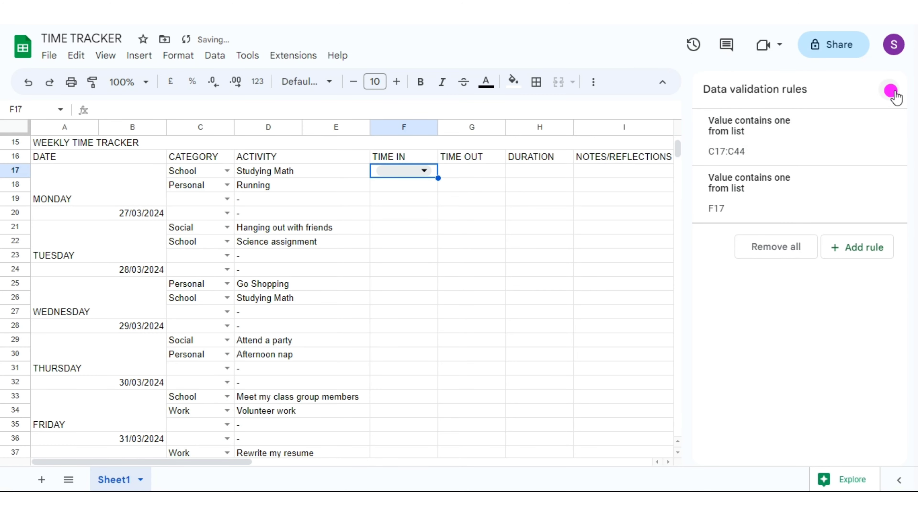
- Fill the F17 time drop-down across TIME IN and TIME OUT, range F17:G44, and close the data validation rules
left_click_drag(438, 178, 455, 359)
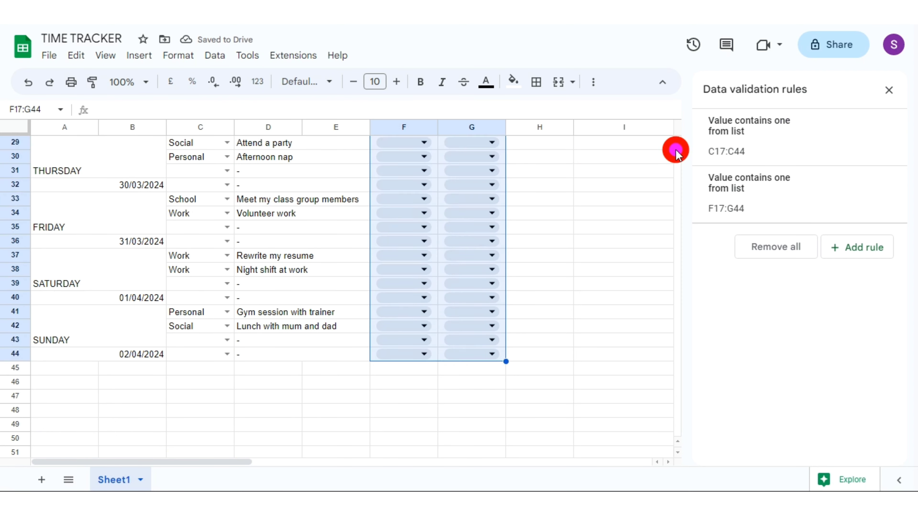
left_click_drag(677, 149, 677, 140)
left_click(677, 452)
left_click(889, 90)
left_click(540, 171)
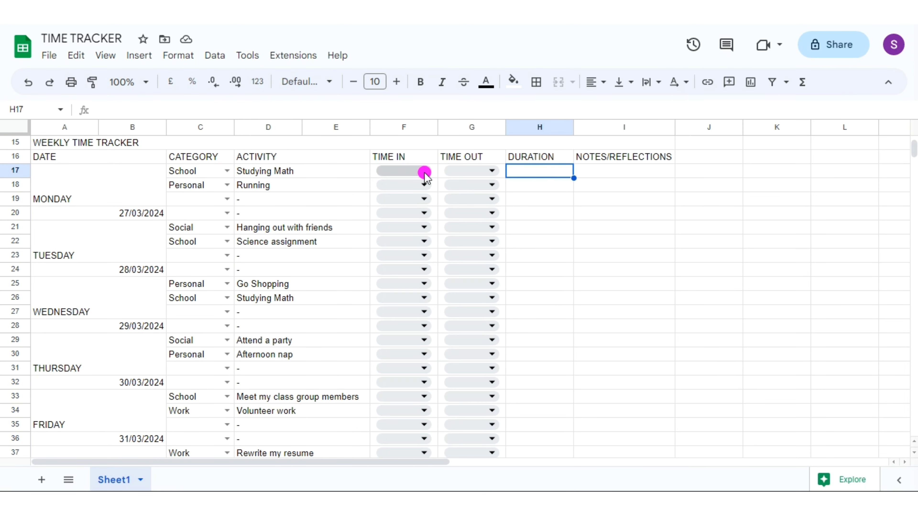
- Set Monday's times in and out to 18:00 and 21:00 for Studying Math, and 06:00 and 09:00 for Running
left_click(425, 172)
left_click_drag(492, 201, 492, 338)
left_click(396, 353)
left_click(492, 171)
left_click_drag(564, 242, 451, 389)
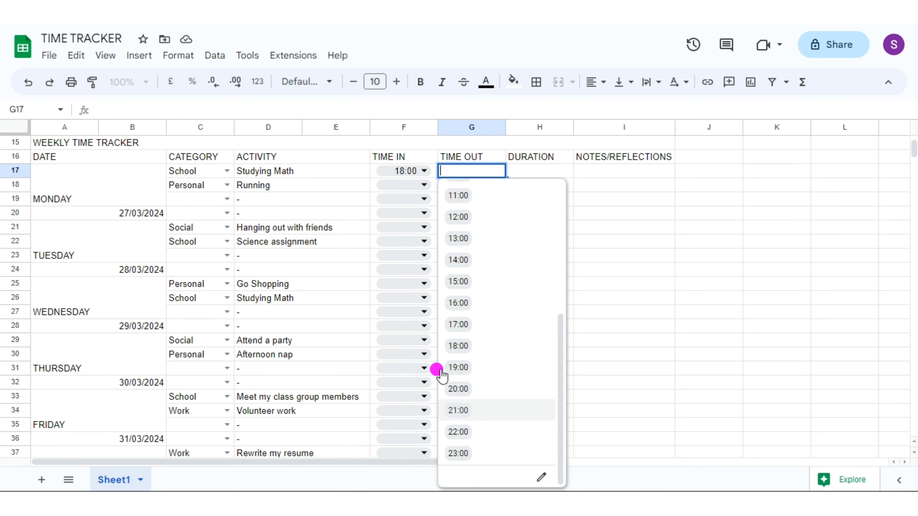
left_click(451, 390)
left_click(425, 185)
left_click(395, 333)
left_click(492, 185)
left_click(480, 398)
- Set Tuesday's times in and out to 06:00 and 21:00 for Hanging out with friends, and 06:00 and 12:00 for Science assignment
left_click(419, 224)
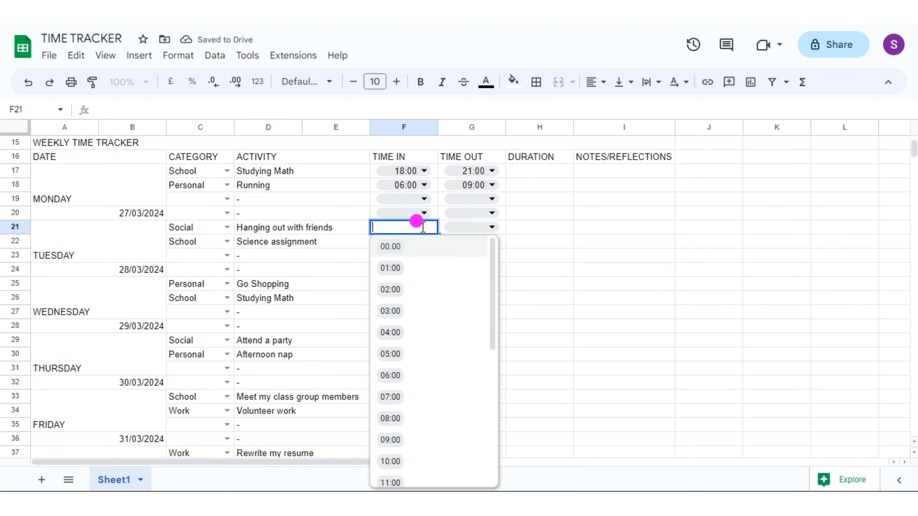
left_click(390, 375)
left_click(492, 227)
scroll(470, 416, "down", 7)
left_click(469, 443)
left_click(421, 240)
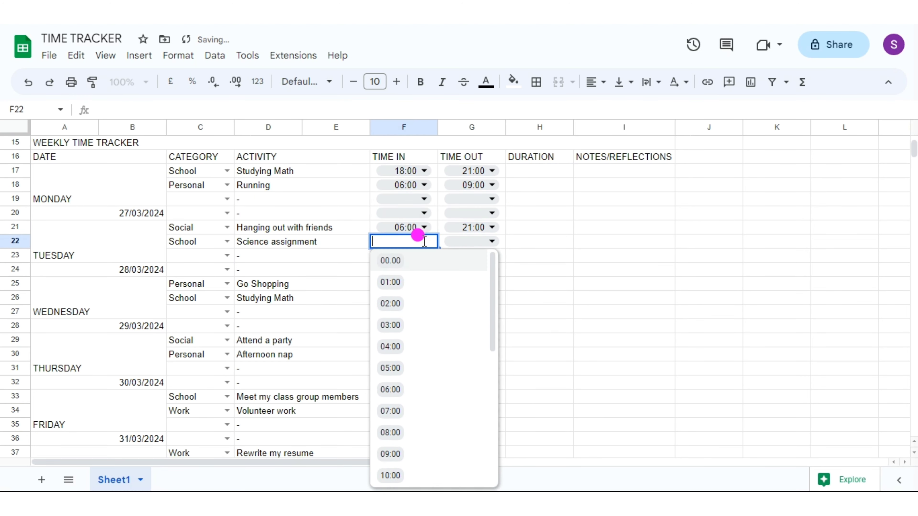
left_click(391, 390)
left_click(492, 241)
scroll(566, 369, "down", 3)
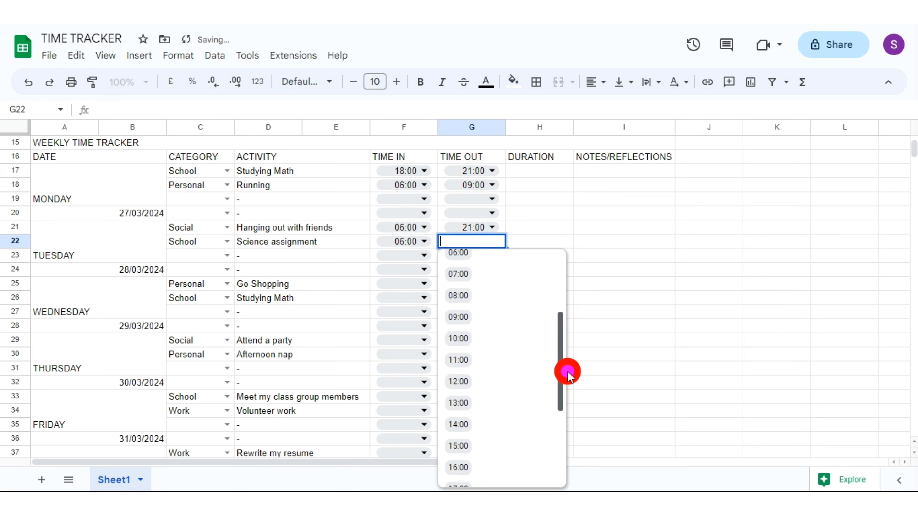
left_click(466, 379)
- Set Wednesday's times in and out to 12:00 and 21:00 for Go Shopping, and 06:00 and 15:00 for Studying Math
left_click(423, 283)
scroll(398, 318, "down", 4)
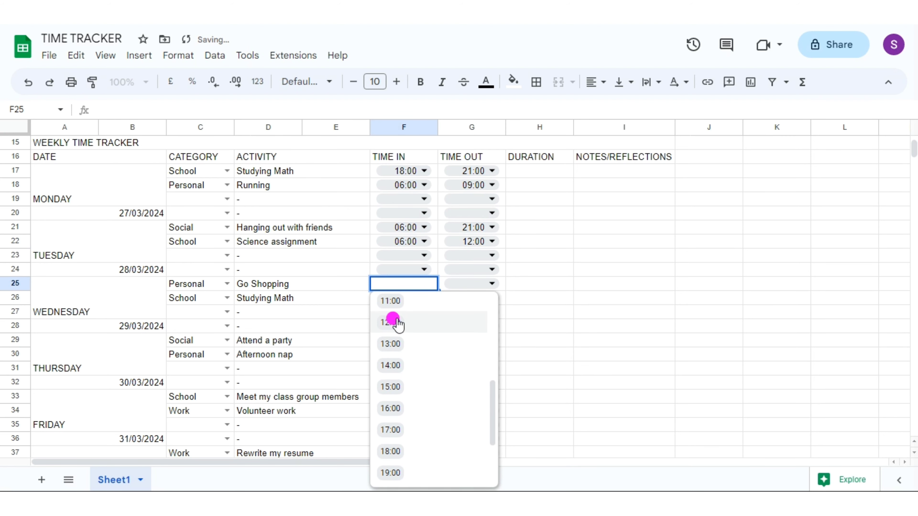
left_click(395, 322)
left_click(491, 285)
scroll(564, 323, "down", 7)
left_click(465, 435)
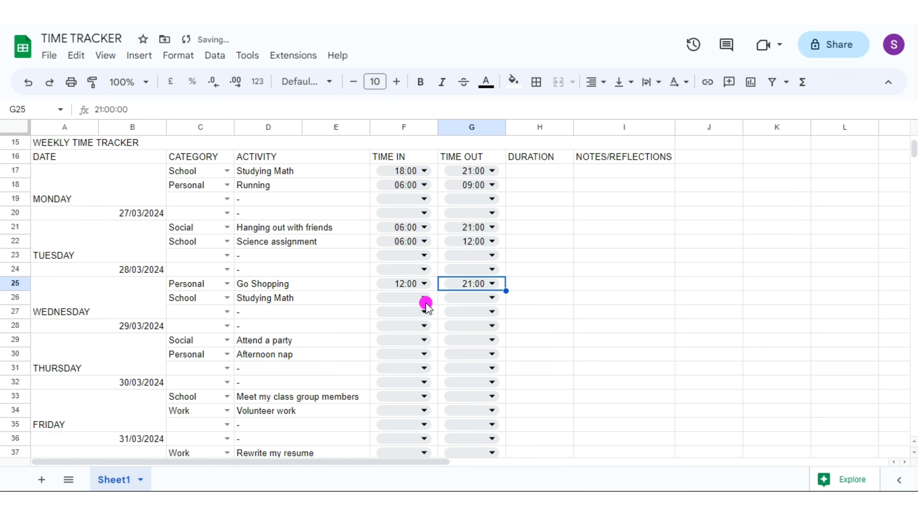
left_click(425, 298)
left_click(390, 446)
left_click(492, 297)
scroll(563, 332, "down", 5)
left_click(466, 411)
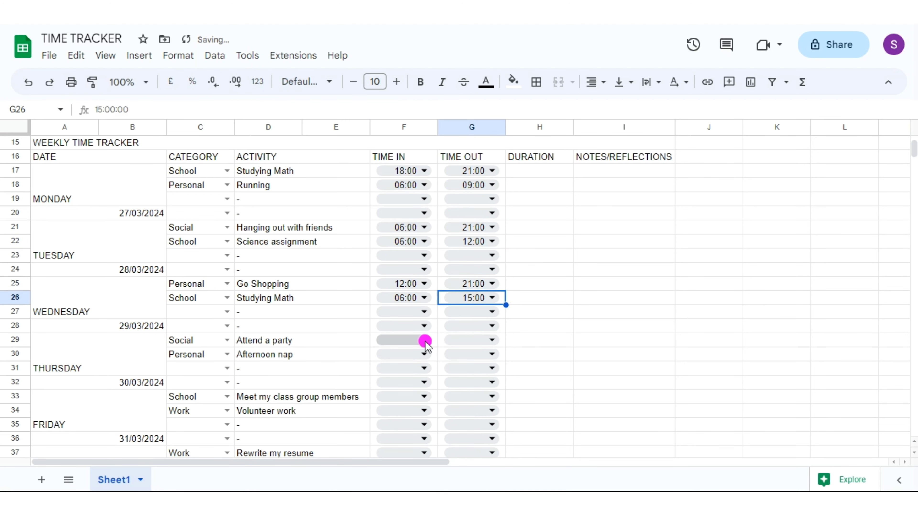
- Set Thursday's Attend a party to time in 06:00 and time out 18:00
left_click(425, 340)
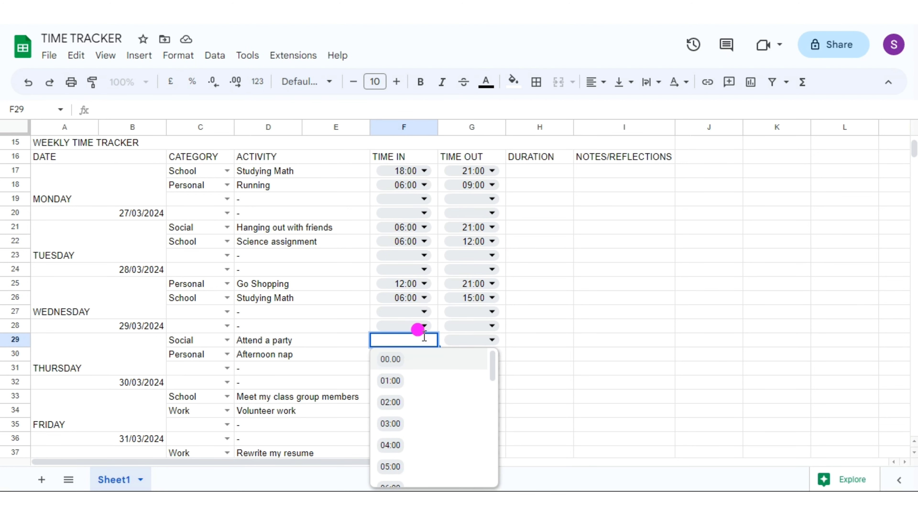
left_click_drag(492, 369, 498, 400)
left_click(389, 362)
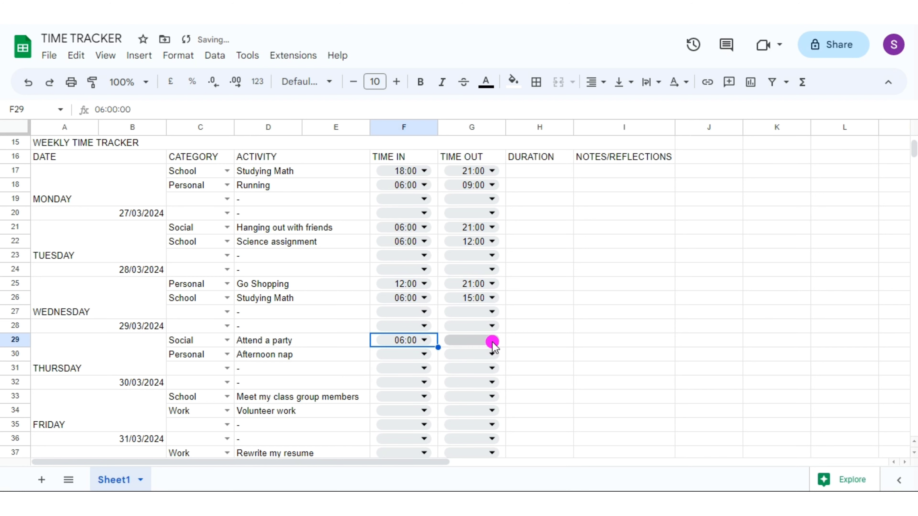
left_click(490, 343)
scroll(566, 397, "down", 1)
left_click(455, 361)
- Set Thursday's Afternoon nap to time in 06:00 and time out 15:00
left_click(423, 355)
left_click_drag(494, 378, 498, 402)
left_click(396, 396)
left_click(492, 356)
left_click_drag(561, 375, 561, 415)
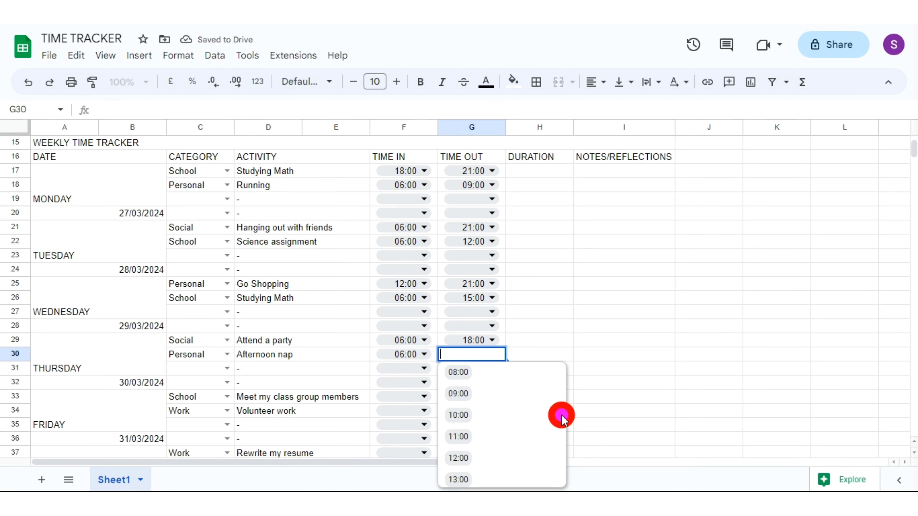
left_click(458, 394)
- Set Friday's times in and out to 06:00 and 18:00 for Meet my class group members, and 06:00 and 09:00 for Volunteer work
left_click(914, 453)
left_click(914, 442)
left_click(423, 369)
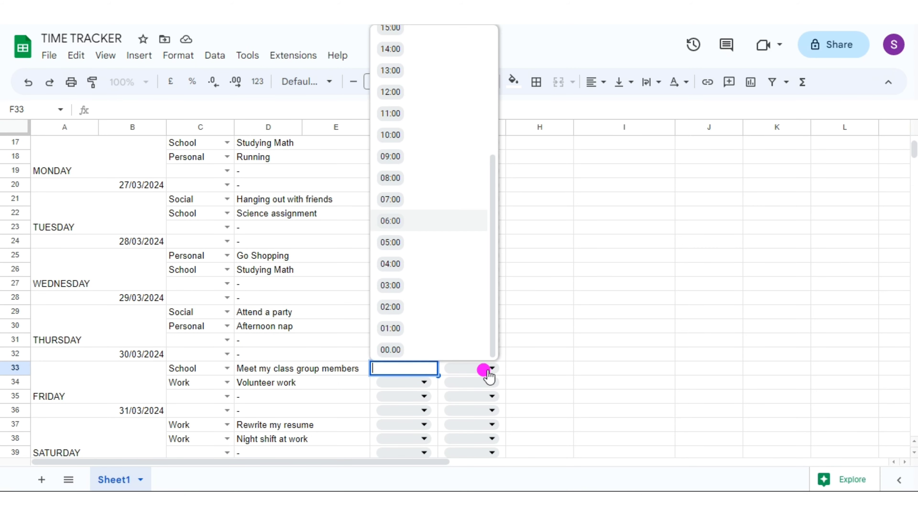
left_click(394, 221)
left_click(490, 369)
left_click_drag(559, 174, 560, 95)
left_click(459, 99)
left_click(424, 383)
left_click(396, 236)
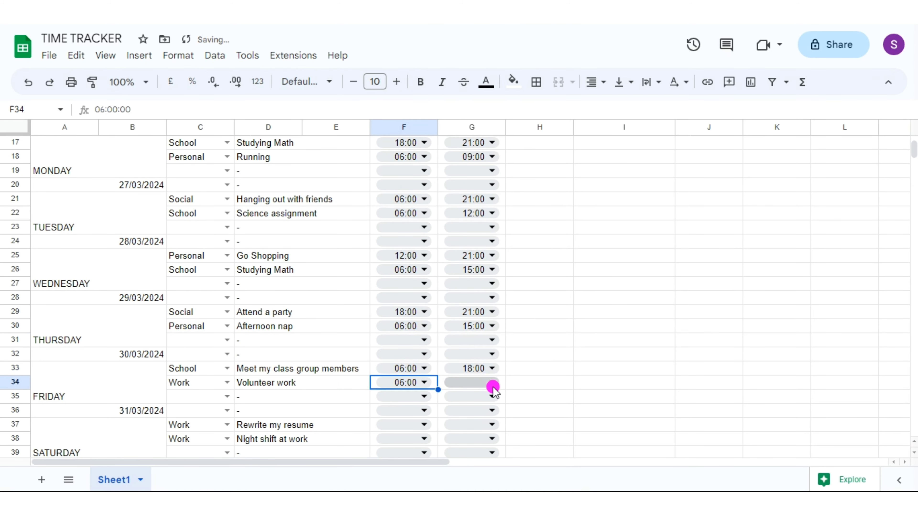
left_click(492, 383)
left_click(459, 213)
- Set Saturday's times in and out to 09:00 and 18:00 for Rewrite my resume, and 03:00 and 18:00 for Night shift at work
left_click(421, 426)
left_click(399, 214)
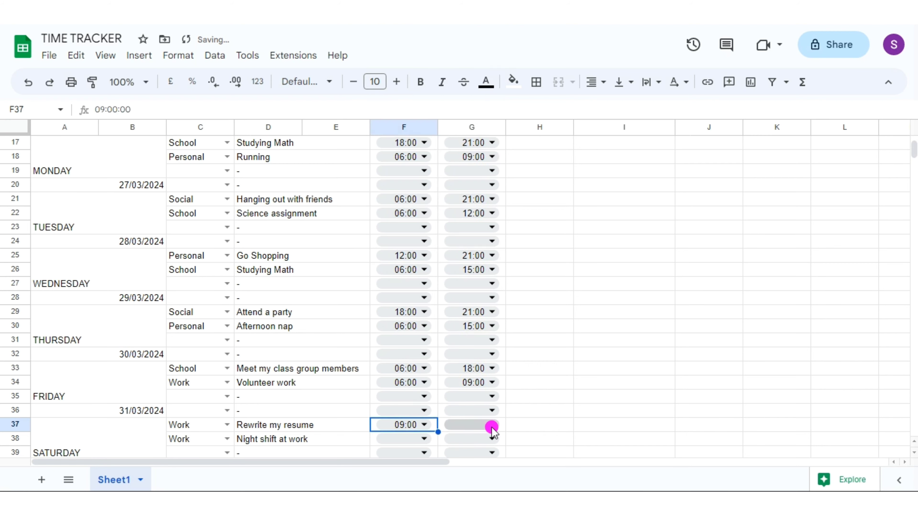
left_click(492, 428)
scroll(547, 230, "up", 2)
left_click(459, 88)
left_click(424, 439)
left_click(396, 357)
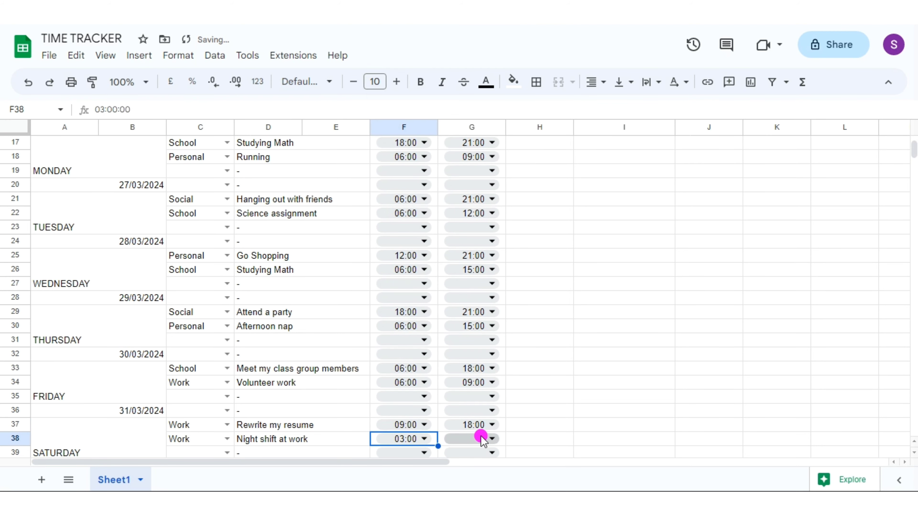
left_click(482, 439)
left_click_drag(560, 54, 563, 148)
left_click(482, 73)
- Set Sunday's Gym session with trainer to time in 06:00 and time out 18:00
scroll(908, 337, "down", 4)
left_click(418, 338)
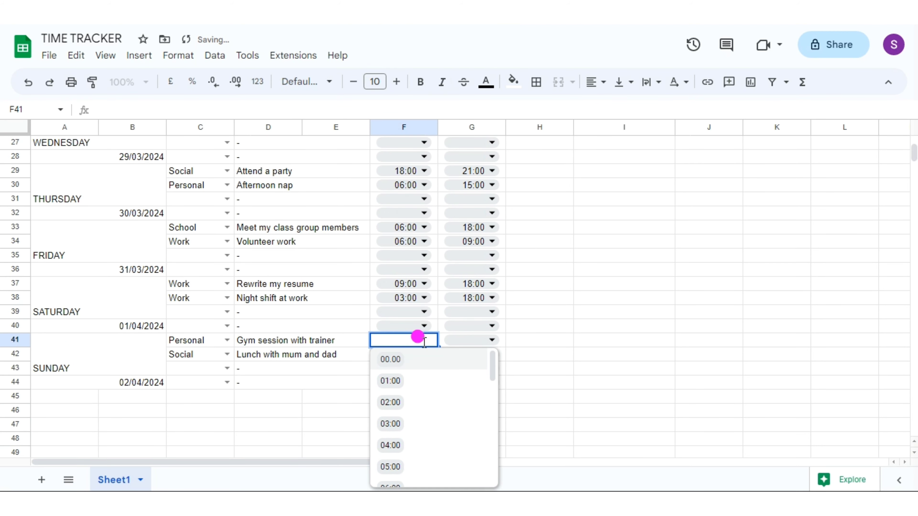
scroll(412, 395, "down", 5)
scroll(408, 396, "up", 2)
left_click(408, 396)
left_click(488, 343)
scroll(542, 398, "down", 8)
left_click(484, 440)
- Set Sunday's Lunch with mum and dad to time in 09:00 and time out 21:00
left_click(420, 353)
scroll(498, 432, "down", 5)
left_click_drag(497, 428, 498, 413)
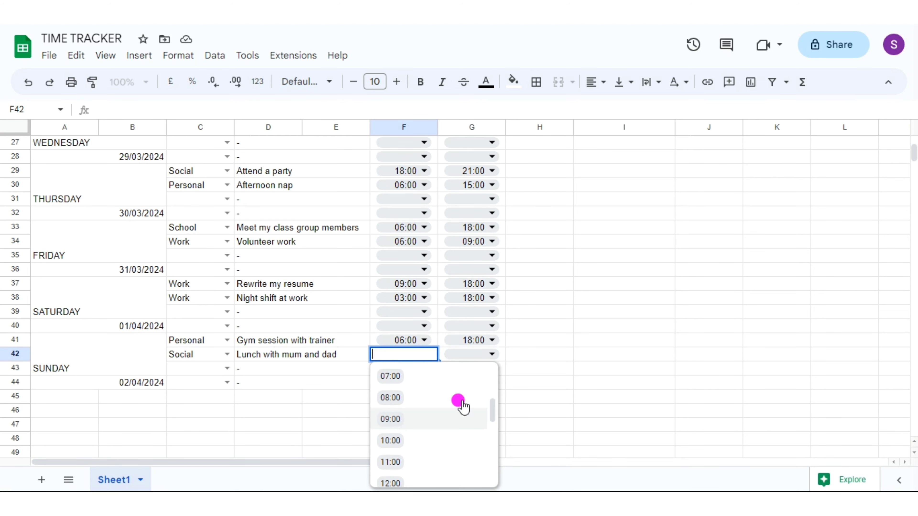
left_click(399, 419)
left_click(488, 354)
left_click_drag(562, 383, 563, 465)
left_click(481, 448)
left_click(624, 285)
- Enter the formula =IFERROR(G17-F17,0) in H17 to calculate the duration of Monday's first activity
left_click(913, 443)
scroll(913, 443, "up", 1)
left_click(539, 185)
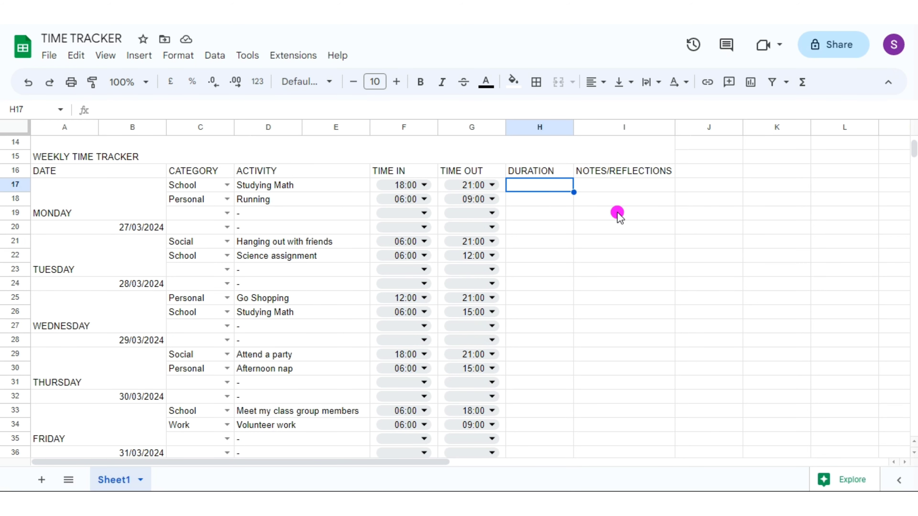
type("=IFERR")
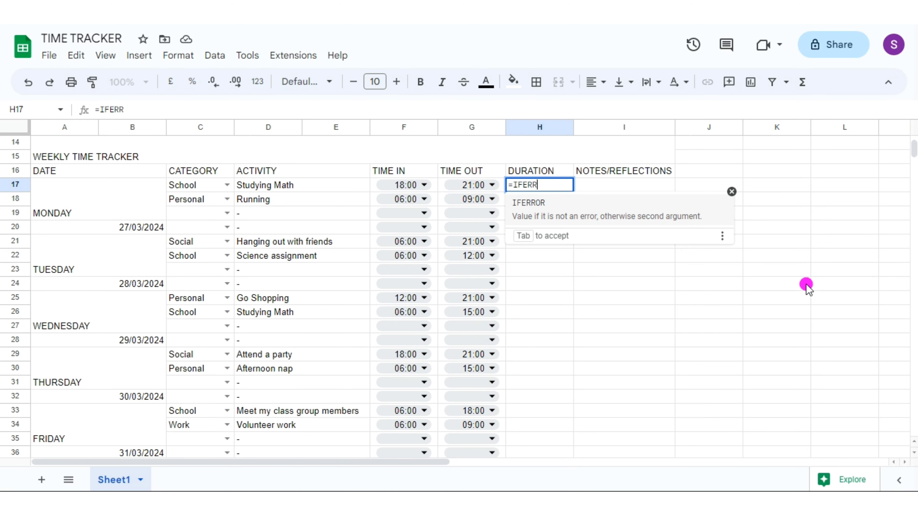
type("OR(")
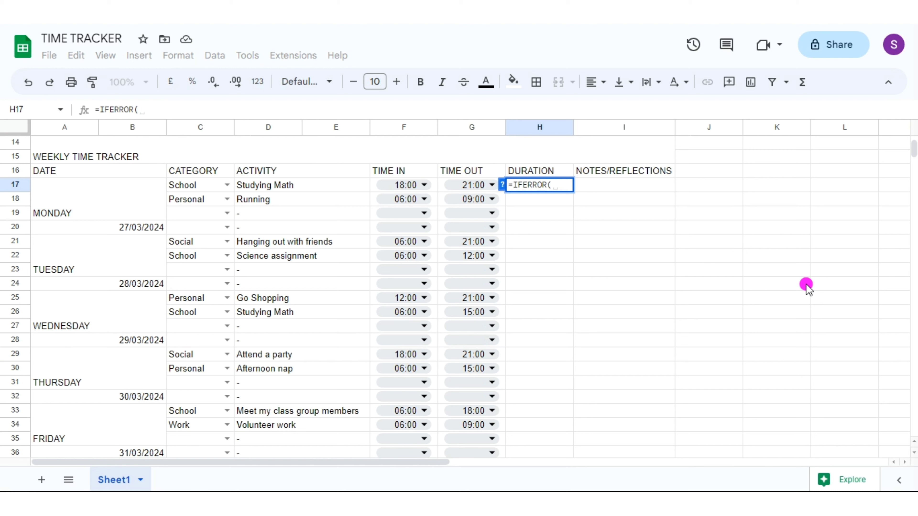
left_click(443, 187)
type("-")
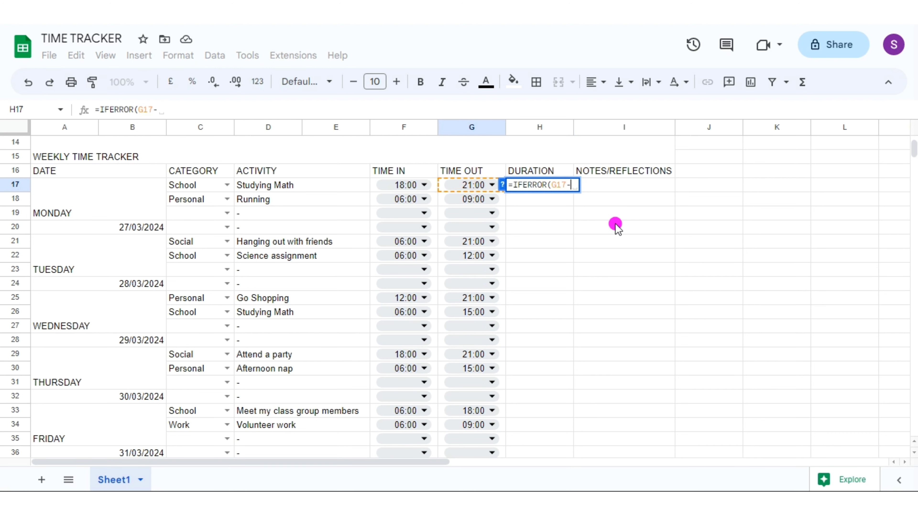
type("F17,0")
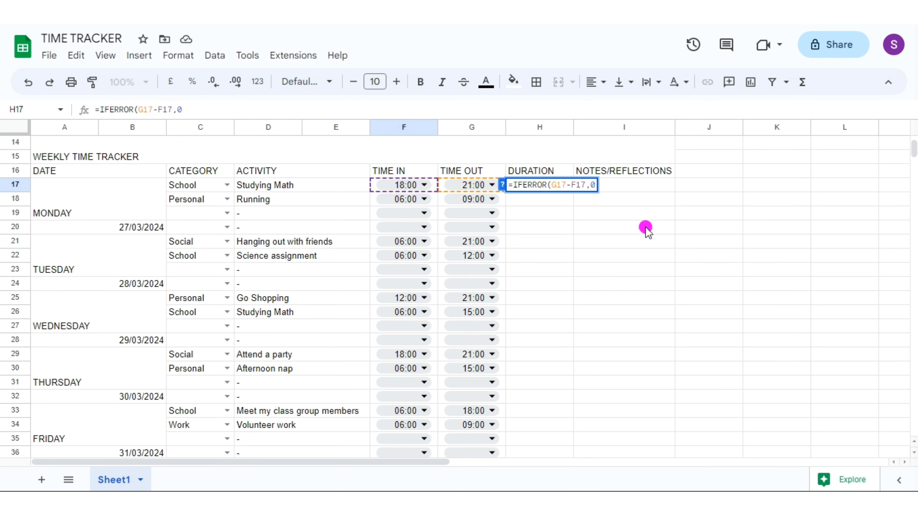
key("Return")
- Apply the custom number format [h] to duration cell H17
left_click(548, 187)
left_click(178, 56)
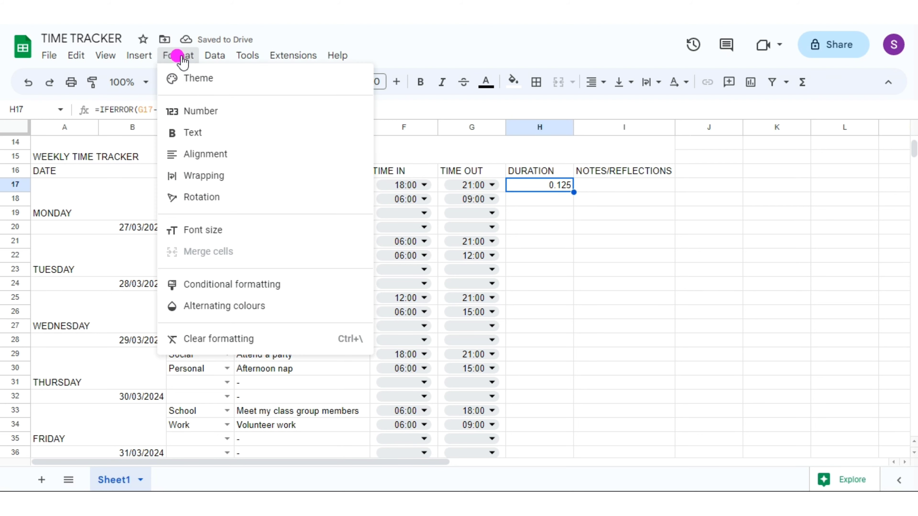
mouse_move(327, 112)
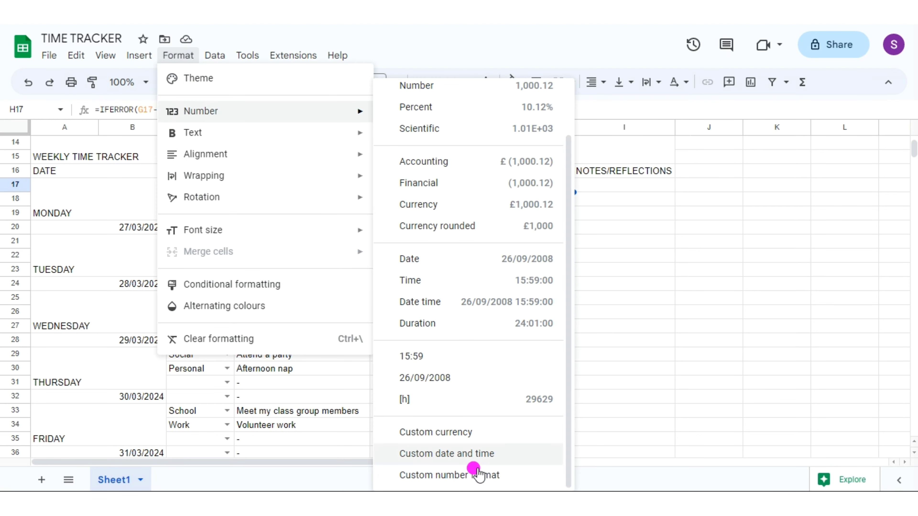
left_click(467, 477)
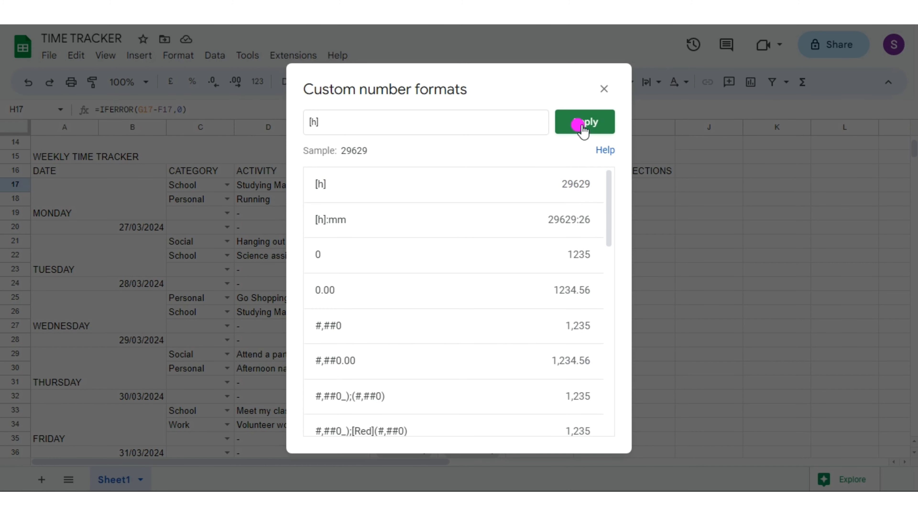
left_click(579, 131)
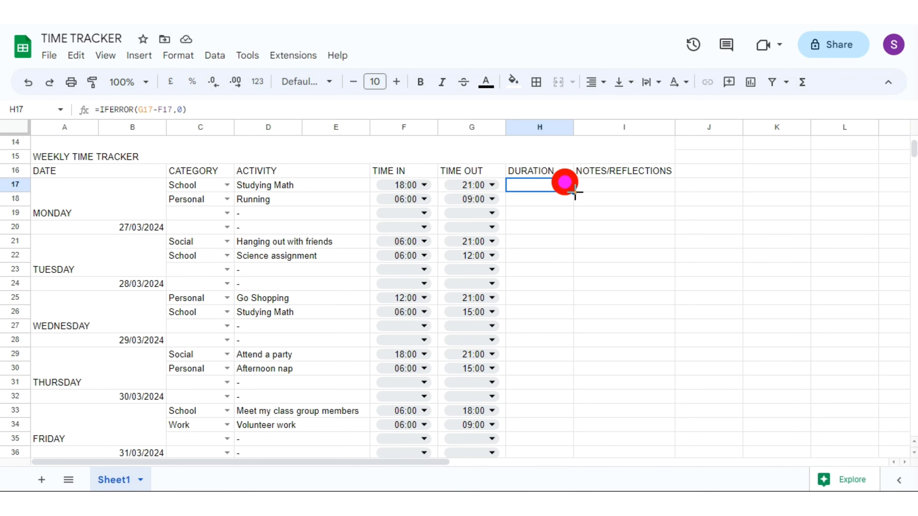
- Fill the duration formula from H17 down to H44 for all activity rows
left_click_drag(574, 192, 568, 360)
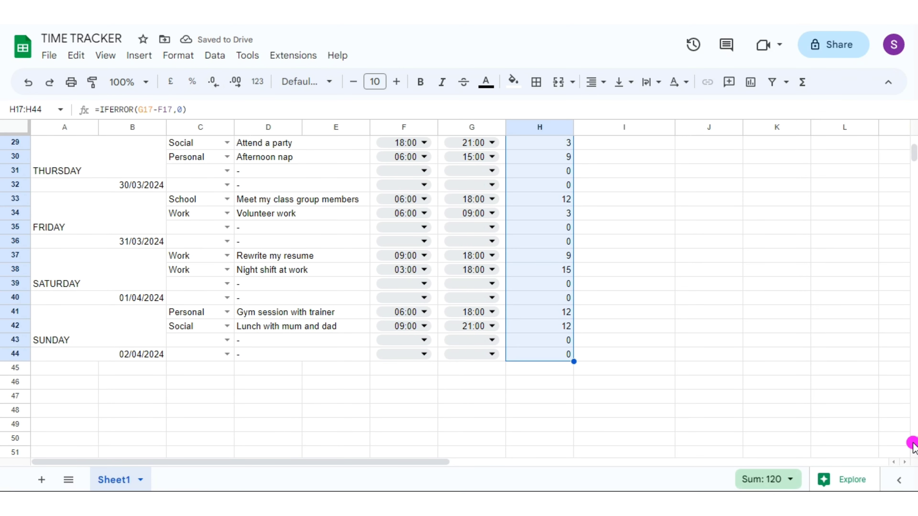
scroll(914, 446, "up", 5)
left_click(618, 162)
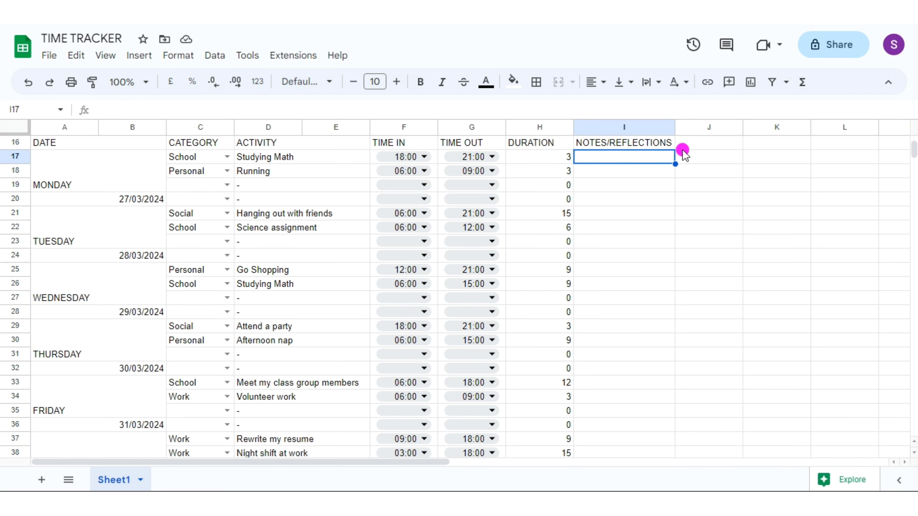
- Enter the overview table headers Category, Activities and Hours in A7:C7
scroll(912, 441, "up", 5)
left_click(66, 230)
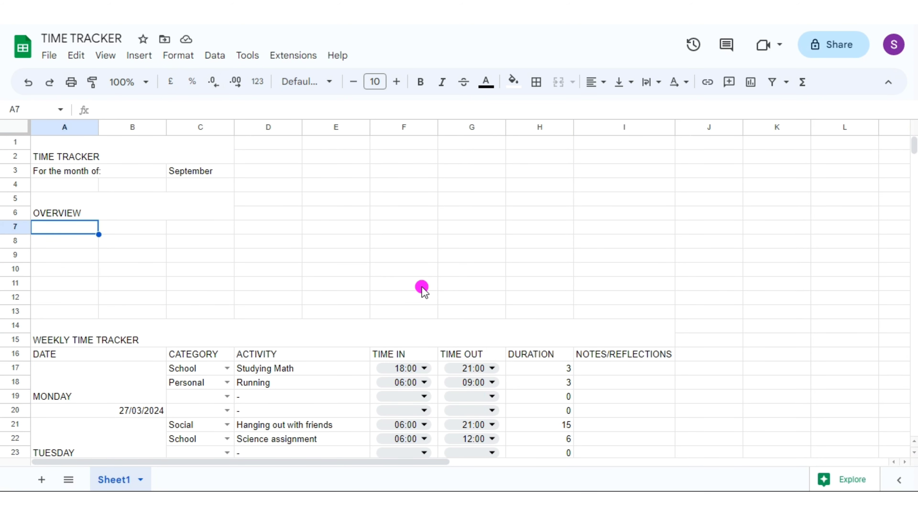
type("Category")
key("Tab")
type("Act")
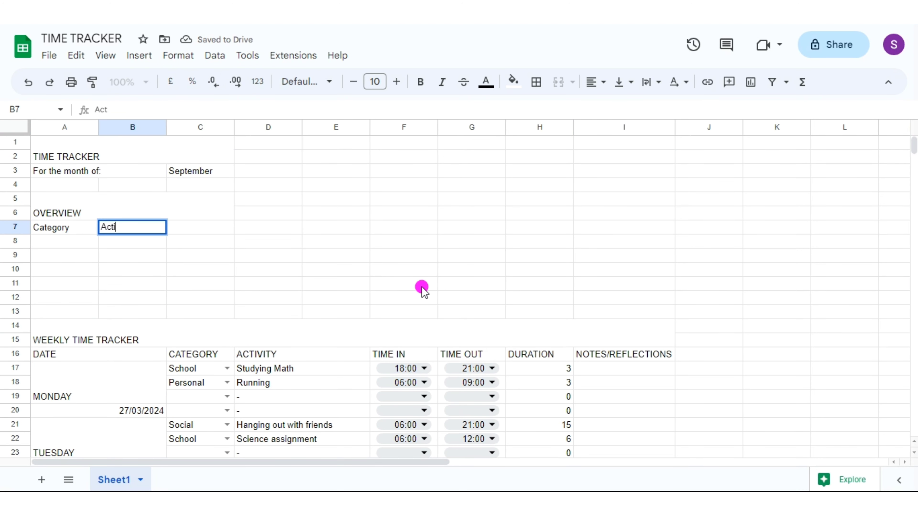
key("Tab")
type("Hour")
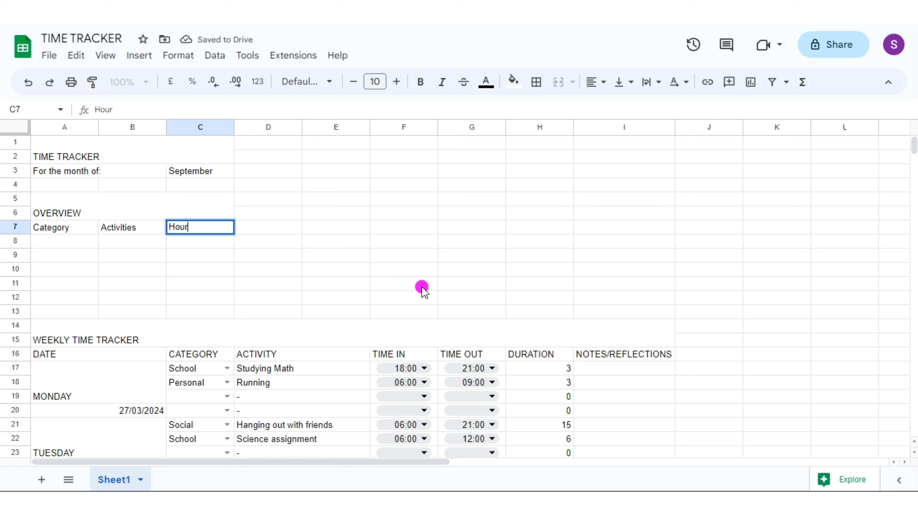
key("Return")
- List the categories Personal, School, Social and Work in A8:A11 of the overview table
left_click(75, 242)
type("P")
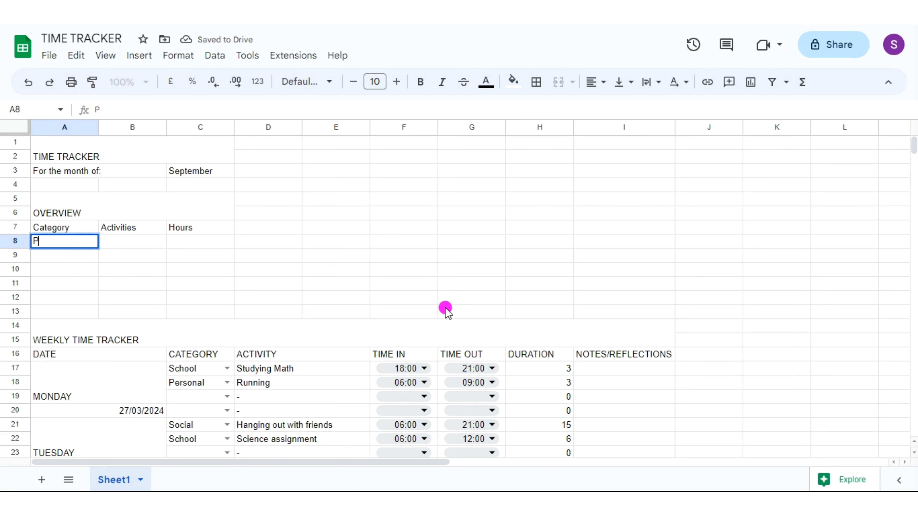
type("ersonal")
key("Return")
type("School")
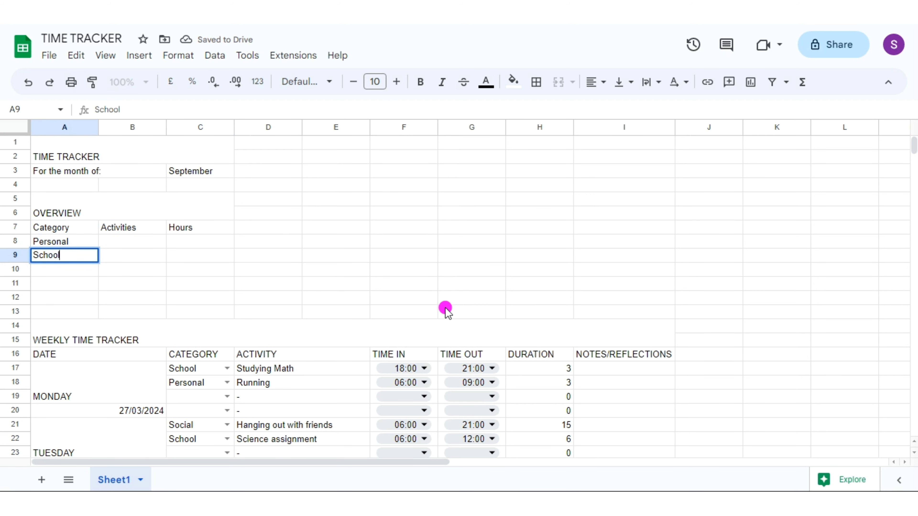
key("Return")
type("Social")
key("Return")
type("W")
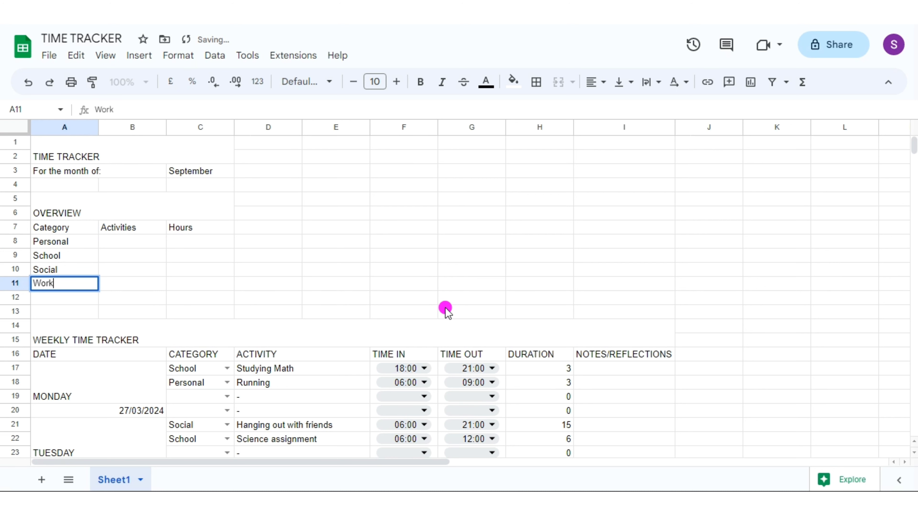
type("ork")
- Count the Personal activities in B8 with the formula =COUNTIF(C17:C44,"Personal")
left_click(135, 243)
type("=COUNTIF(")
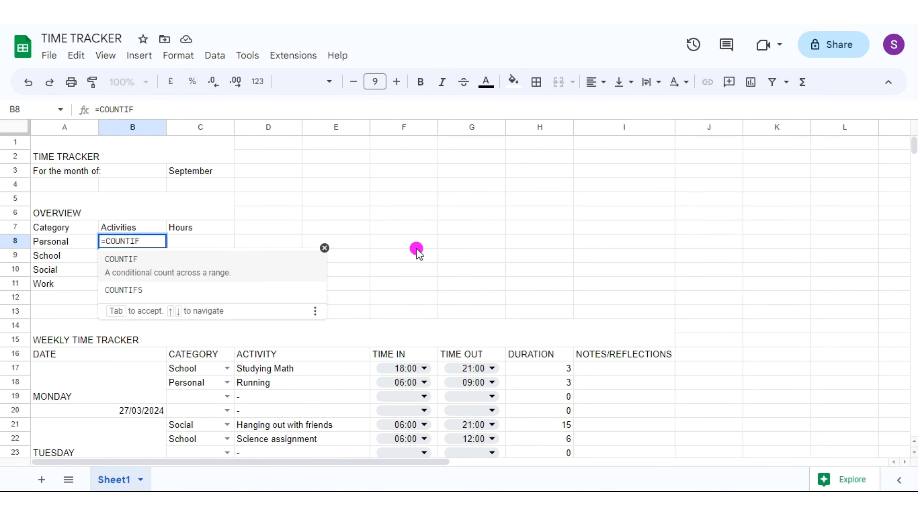
left_click(170, 368)
left_click_drag(173, 368, 197, 397)
scroll(892, 326, "up", 10)
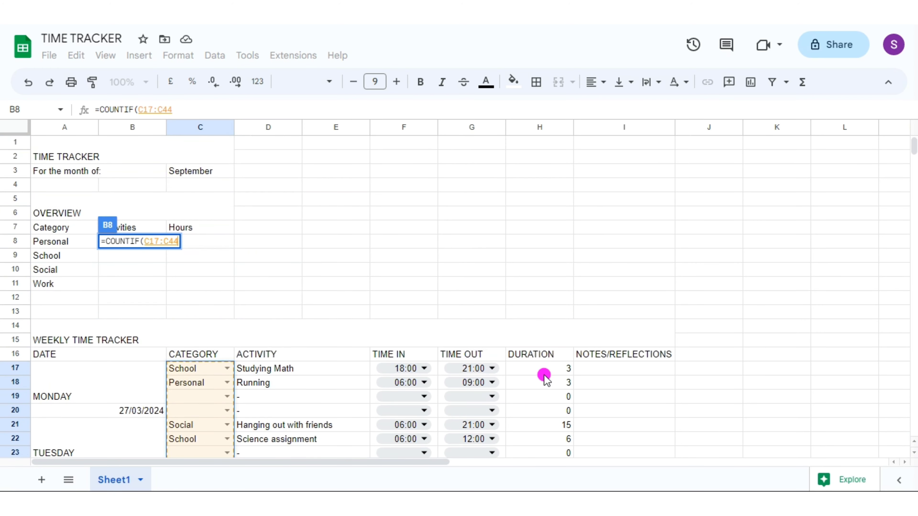
type(",\"\"")
left_click(184, 233)
type("Pers\"")
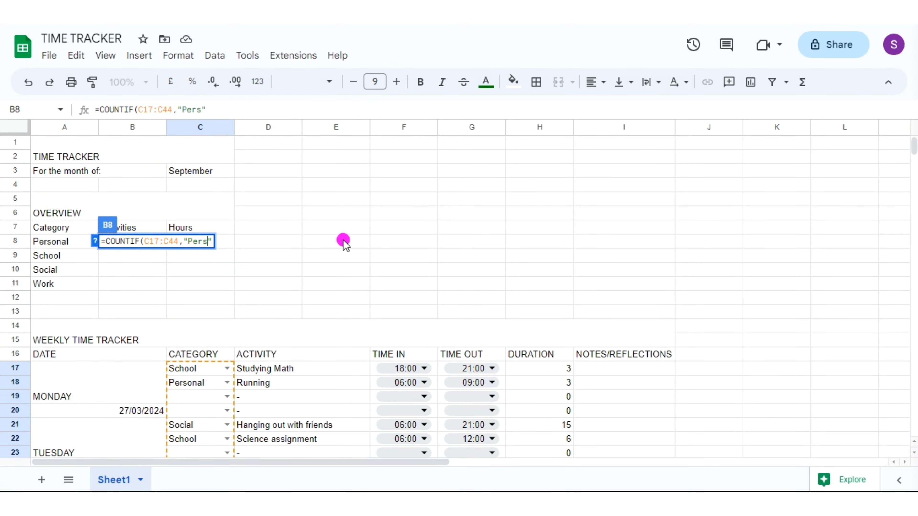
key("Return")
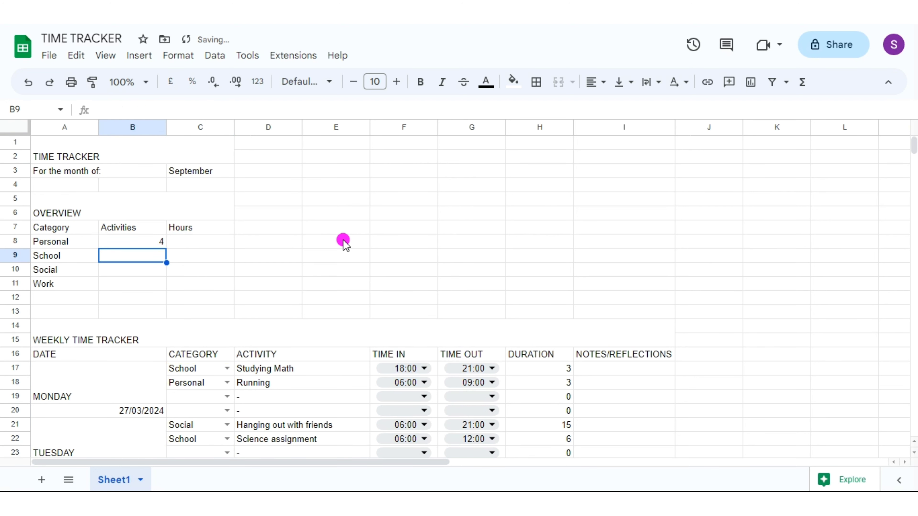
- Copy the COUNTIF formula text from B8 into B9 and change its criterion to "School"
key("Up")
triple_click(218, 109)
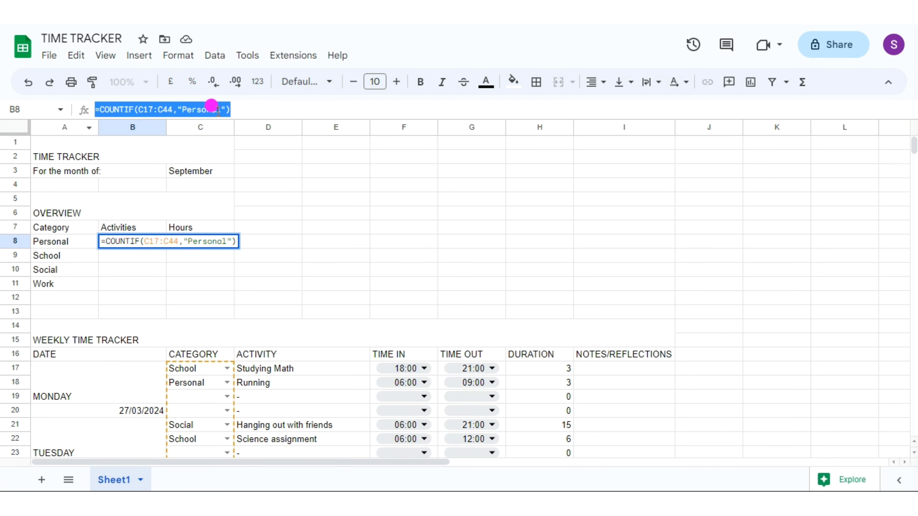
right_click(217, 111)
left_click(249, 160)
left_click(123, 259)
right_click(121, 110)
left_click(157, 218)
left_click(215, 105)
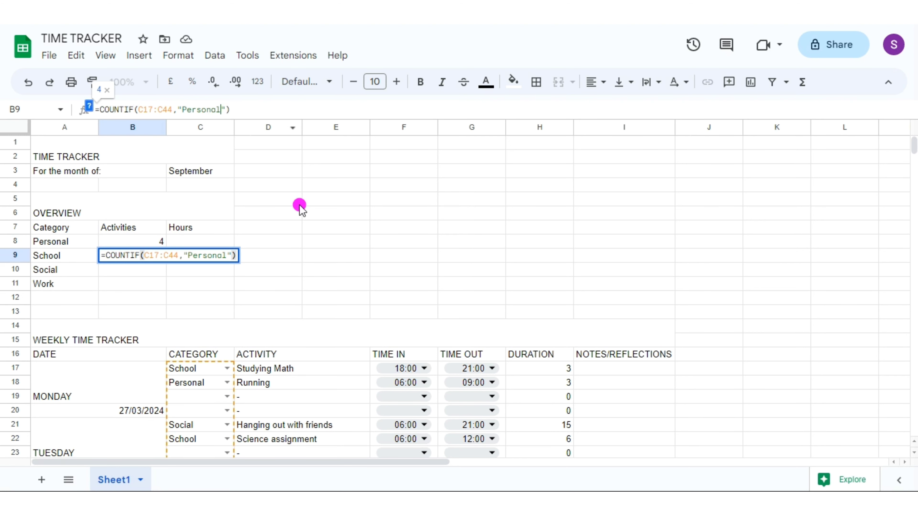
key("BackSpace")
key("BackSpace")
key("BackSpace")
key("BackSpace")
key("BackSpace")
key("BackSpace")
key("BackSpace")
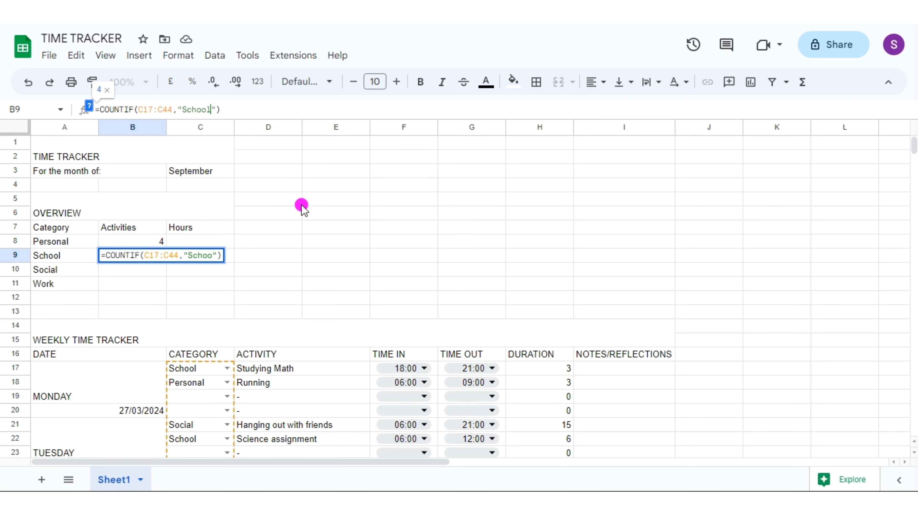
key("Return")
- Paste the copied COUNTIF formula into B10 and change its criterion to "Social"
right_click(134, 110)
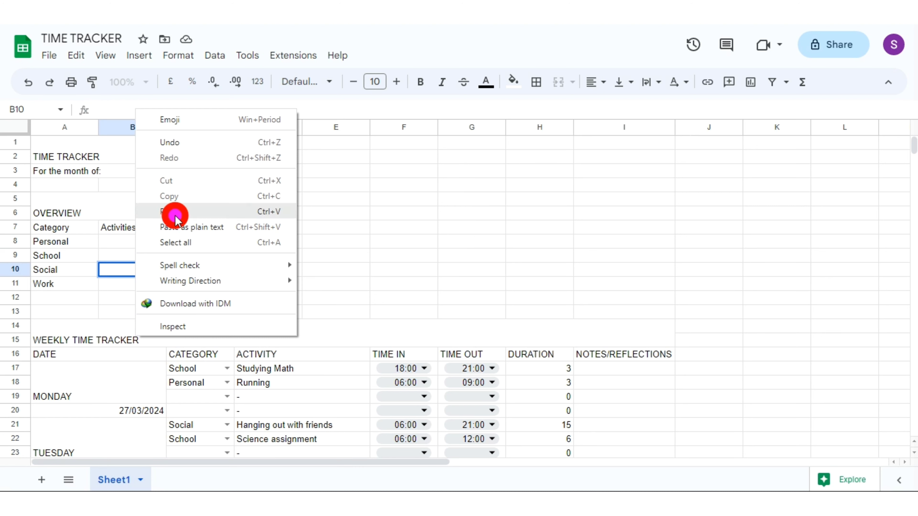
left_click(170, 211)
key("BackSpace")
key("BackSpace")
key("BackSpace")
key("BackSpace")
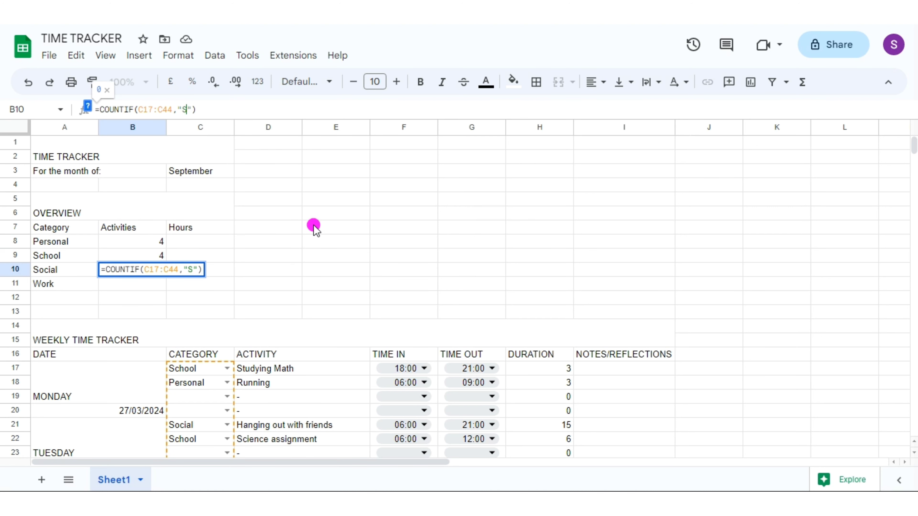
key("Return")
- Paste the copied COUNTIF formula into B11 and change its criterion to "Work"
right_click(144, 109)
left_click(217, 210)
left_click(213, 106)
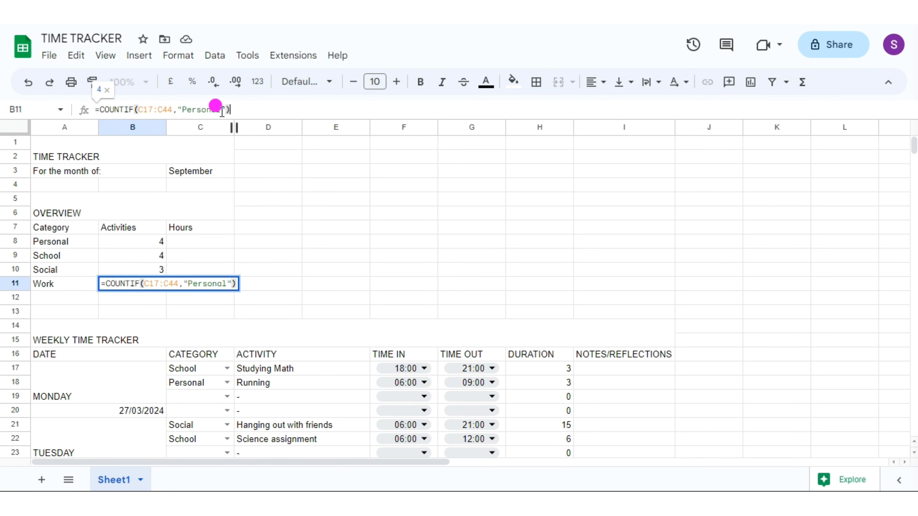
key("BackSpace")
key("BackSpace")
key("BackSpace")
key("BackSpace")
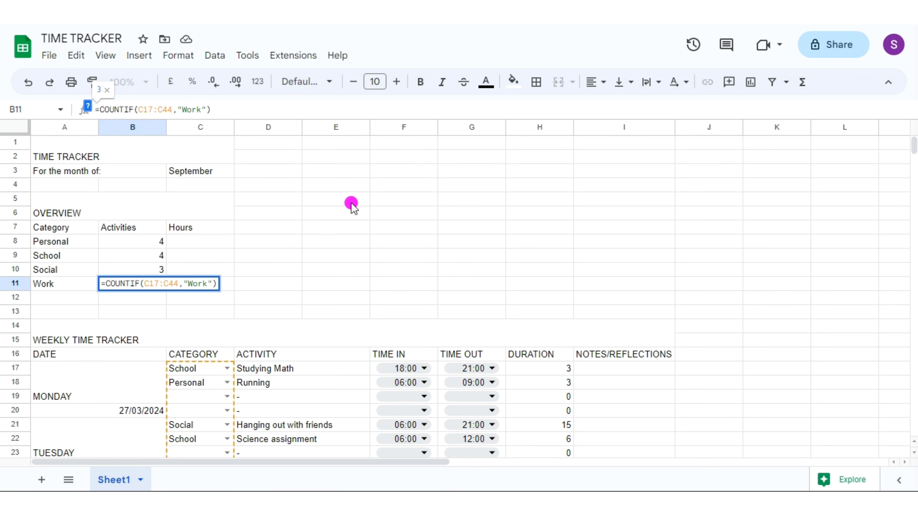
key("Return")
- Assign categories to blank tracker rows: Social in C19, Personal in C20 and C24, and School in C27
left_click(226, 397)
left_click(184, 340)
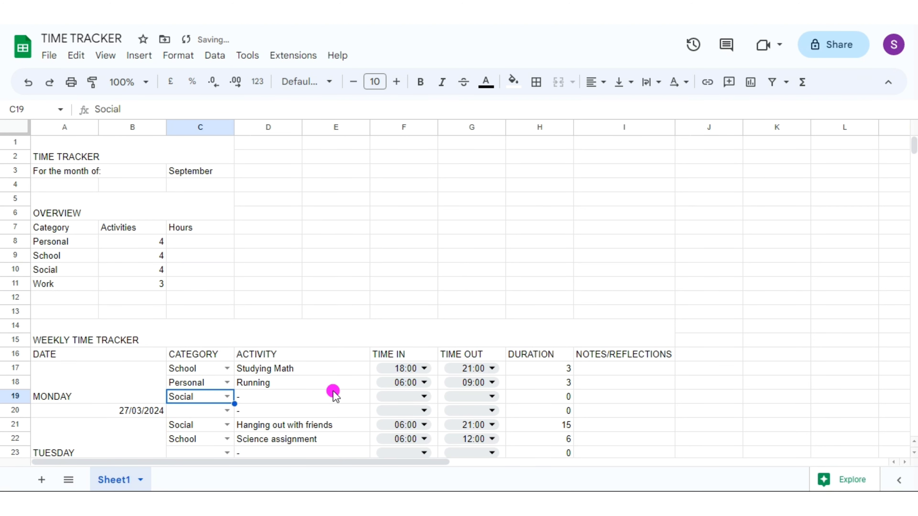
left_click(226, 411)
left_click(184, 318)
scroll(687, 410, "down", 5)
left_click(227, 297)
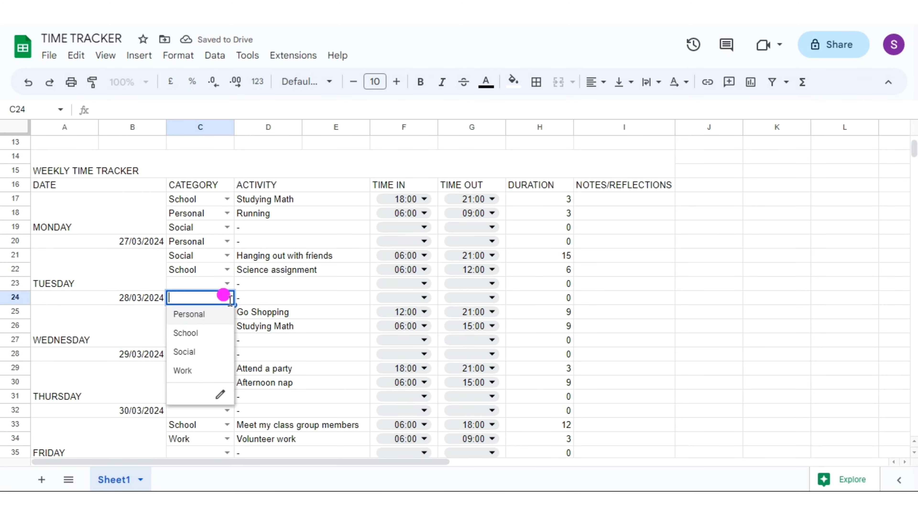
scroll(230, 300, "up", 2)
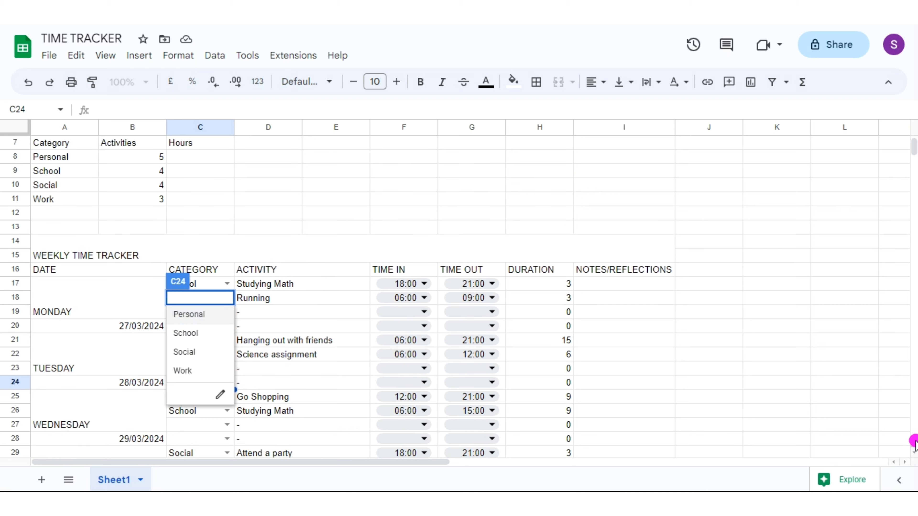
left_click(202, 314)
left_click(227, 424)
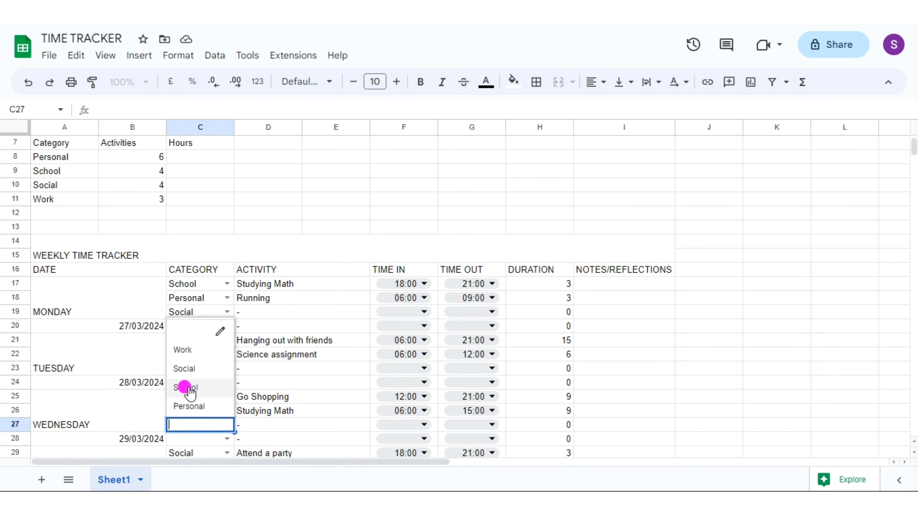
left_click(186, 388)
- Sum the Personal hours in C8 with the formula =SUMIF(C17:C44,"Personal",H17:H44)
scroll(201, 191, "up", 1)
left_click(201, 190)
scroll(109, 285, "up", 2)
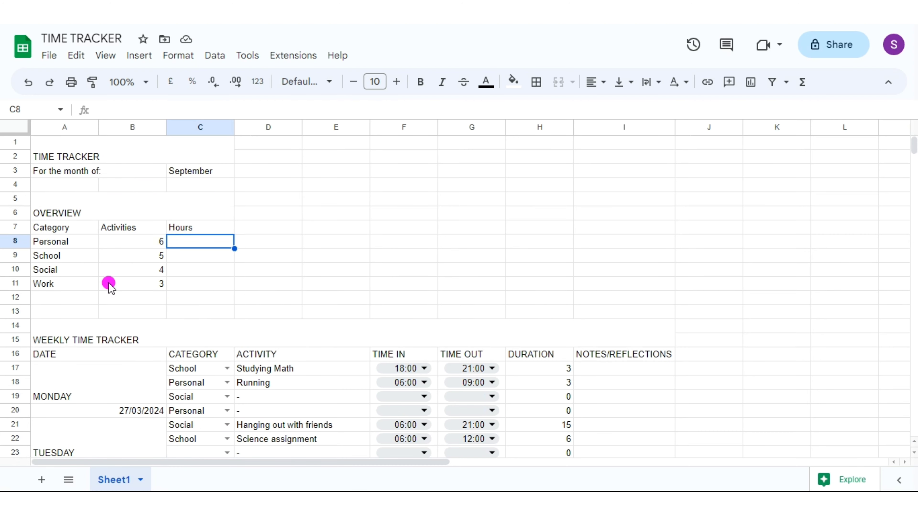
type("=SUMIF(")
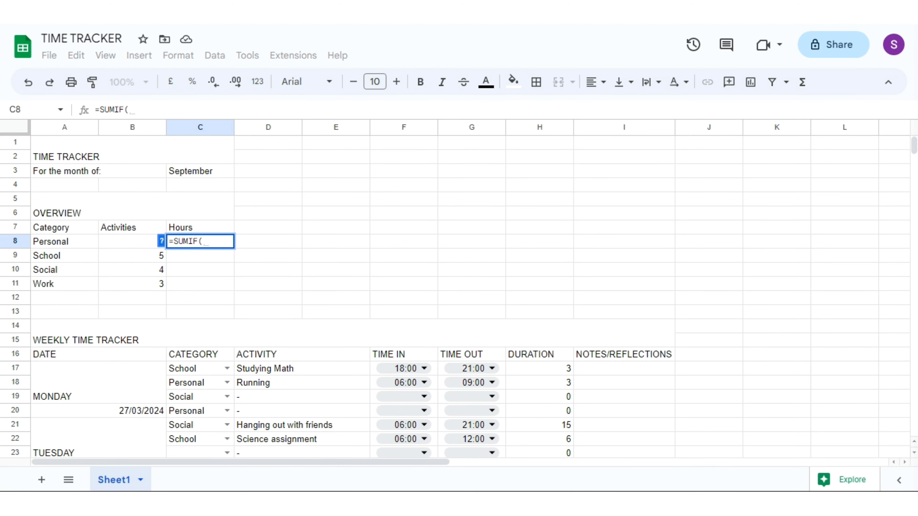
left_click(169, 367)
left_click_drag(201, 370, 193, 398)
scroll(631, 205, "up", 8)
type(",\"\"")
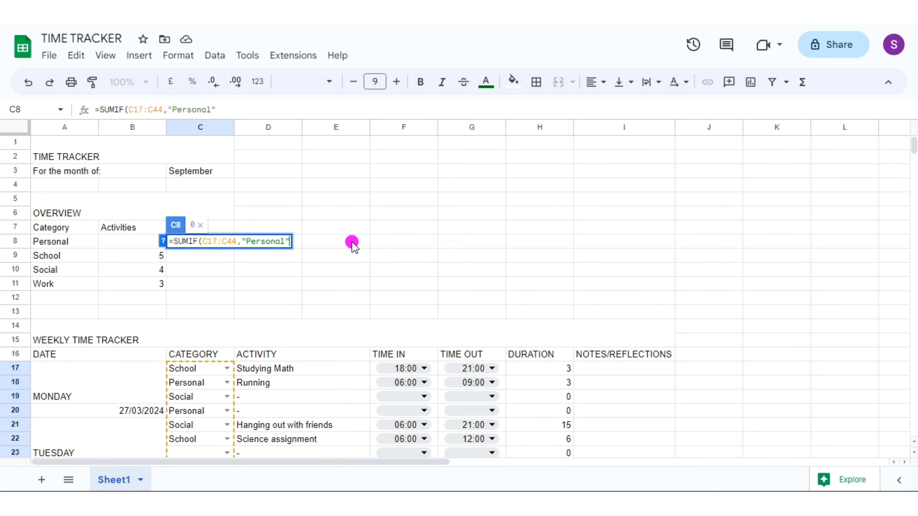
type(",")
left_click_drag(522, 366, 543, 488)
scroll(914, 441, "up", 8)
type(")")
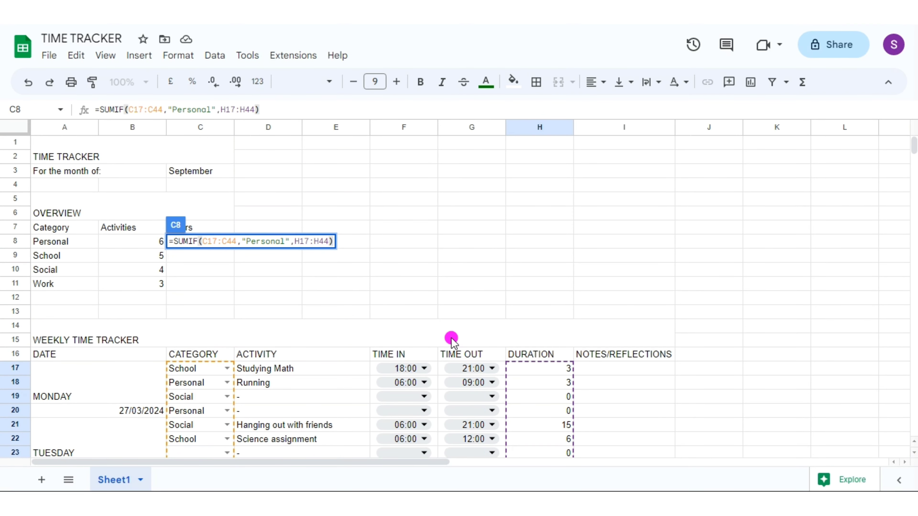
key("Return")
- Apply the elapsed whole-hours number format to the Personal hours in C8
left_click(189, 240)
left_click(179, 56)
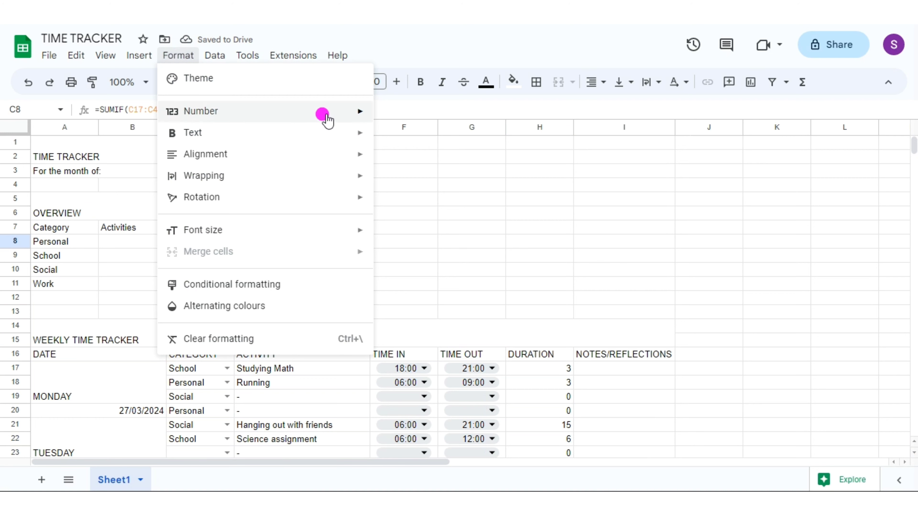
mouse_move(327, 119)
left_click(449, 358)
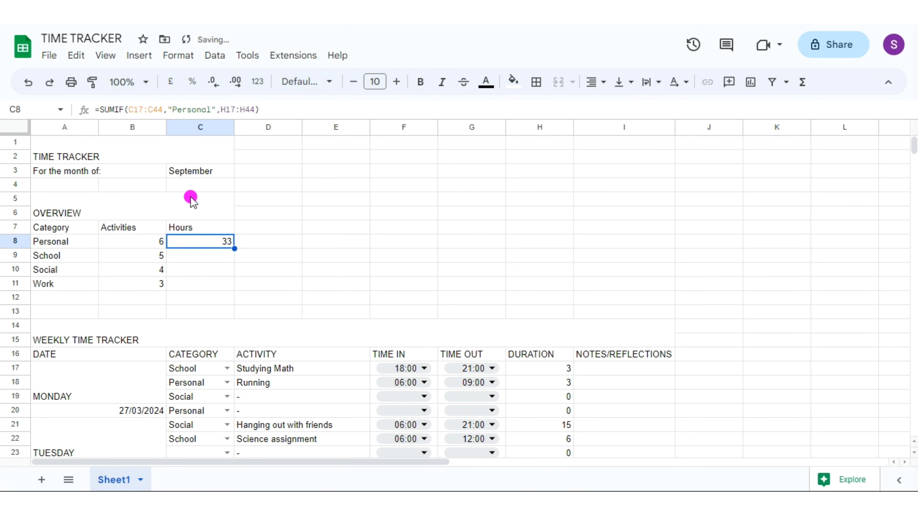
- Copy the SUMIF formula text from C8 into C9 and change its criterion to "School"
left_click(225, 110)
key("ctrl+a")
left_click(247, 116)
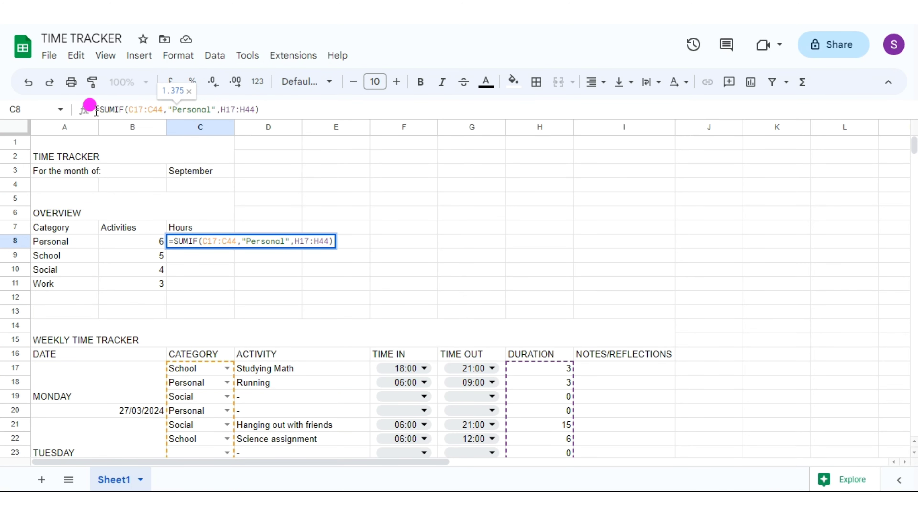
left_click_drag(93, 110, 201, 109)
right_click(203, 109)
left_click(240, 162)
left_click(192, 260)
right_click(108, 109)
left_click(152, 156)
key("BackSpace")
key("BackSpace")
key("BackSpace")
key("BackSpace")
key("BackSpace")
key("BackSpace")
key("BackSpace")
key("BackSpace")
type("School")
key("Return")
- Paste the copied SUMIF formula into C10 and change its criterion to "Social"
left_click(129, 106)
key("ctrl+v")
left_click(210, 108)
key("BackSpace")
key("BackSpace")
key("BackSpace")
key("BackSpace")
key("BackSpace")
key("BackSpace")
key("BackSpace")
key("BackSpace")
type("Social")
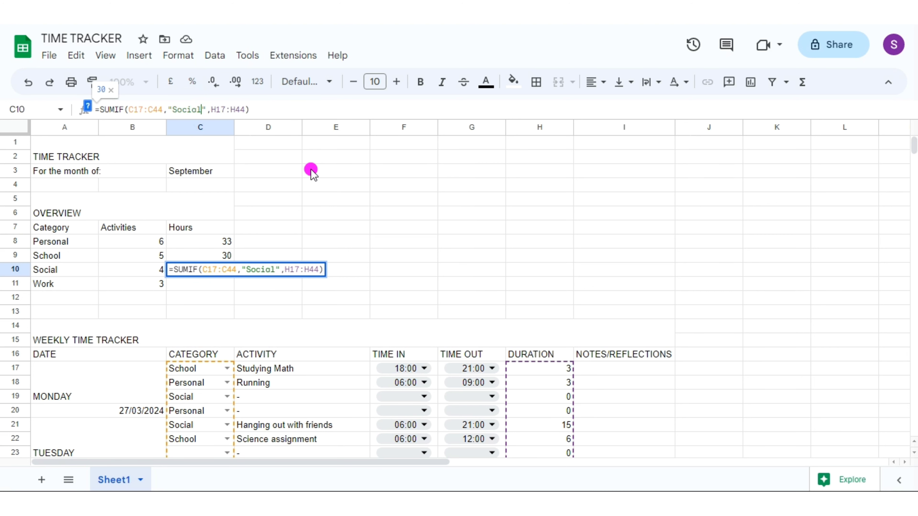
key("Return")
- Paste the copied SUMIF formula into C11 and change its criterion to "Work"
key("ctrl+v")
key("Left")
key("Left")
key("Left")
key("Left")
key("Left")
key("Left")
key("Left")
key("Left")
key("Left")
key("Left")
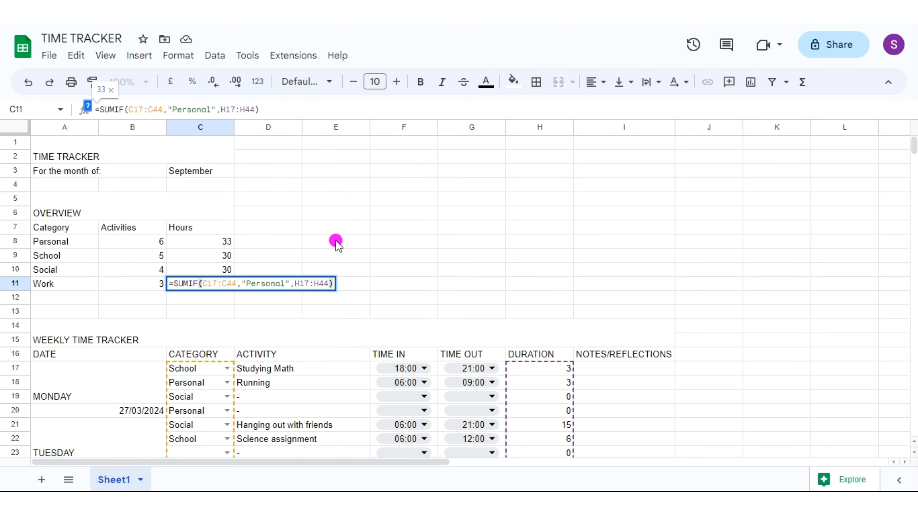
key("BackSpace")
key("BackSpace")
key("BackSpace")
key("BackSpace")
key("BackSpace")
key("BackSpace")
key("BackSpace")
key("BackSpace")
type("Work")
key("Return")
- Add a Total row in A12:C12 with SUM formulas adding up the Activities and Hours of rows 8 to 11
key("Left")
key("Left")
type("T")
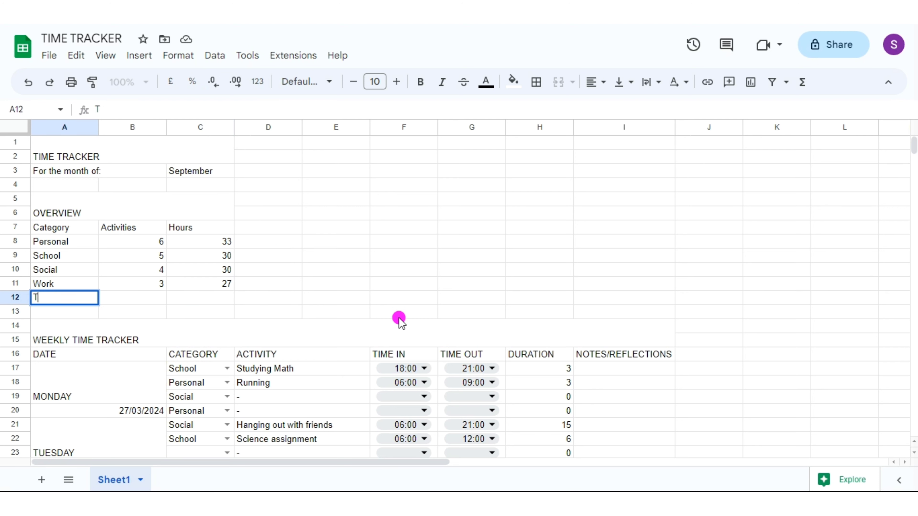
type("otal")
key("Tab")
type("=SUM(")
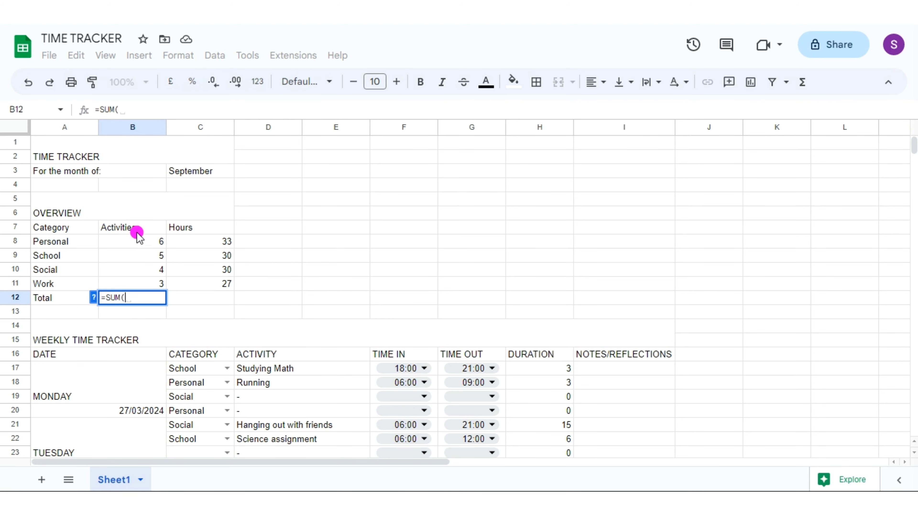
left_click_drag(133, 239, 220, 287)
key("Return")
left_click(156, 297)
left_click(301, 334)
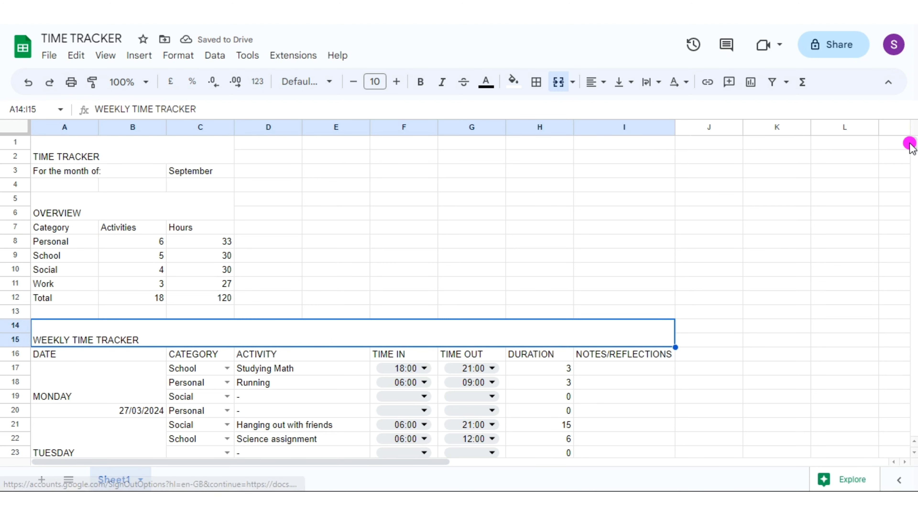
- Enter the reflection question "Did you feel productive during the week?" in I17
left_click(605, 369)
left_click(914, 452)
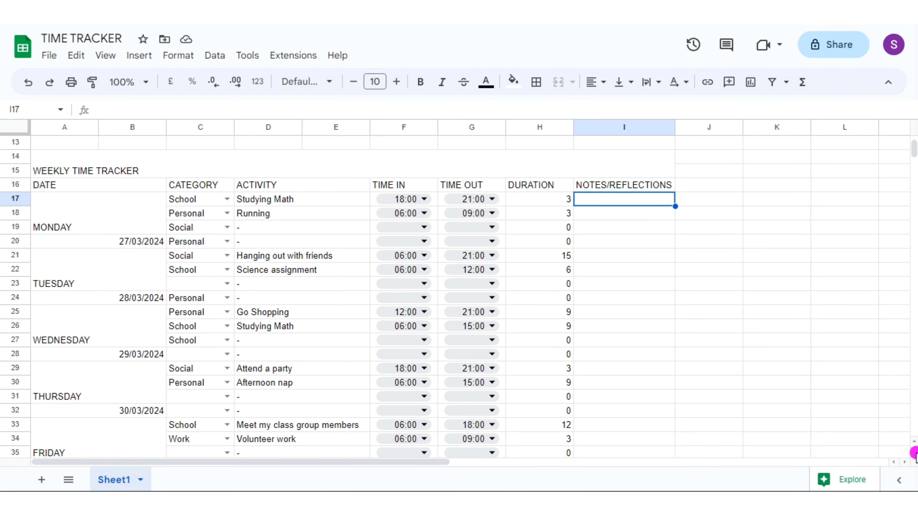
type("D")
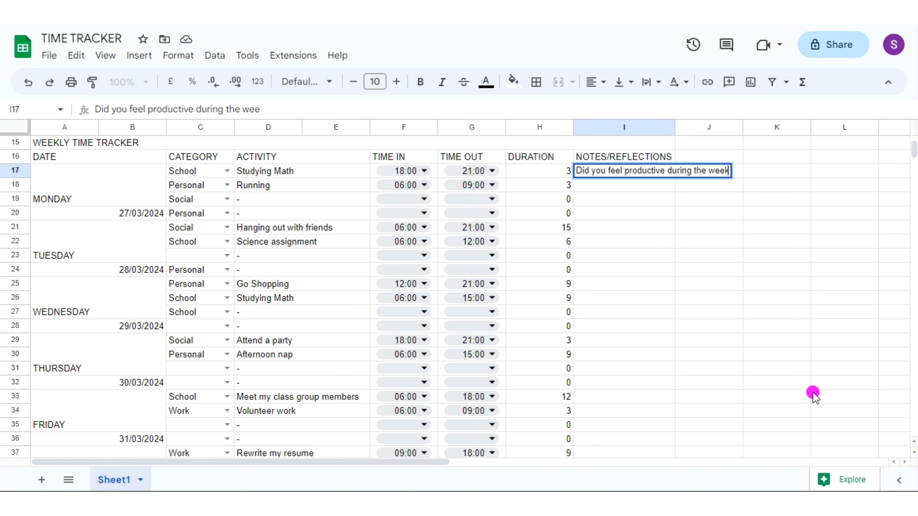
key("Return")
left_click(624, 171)
left_click(268, 109)
key("Return")
- Enter "How did you feel during the week?", "What did you learn from the week?" and "Any major accomplishments during the week?" in I18:I20
type("How did you")
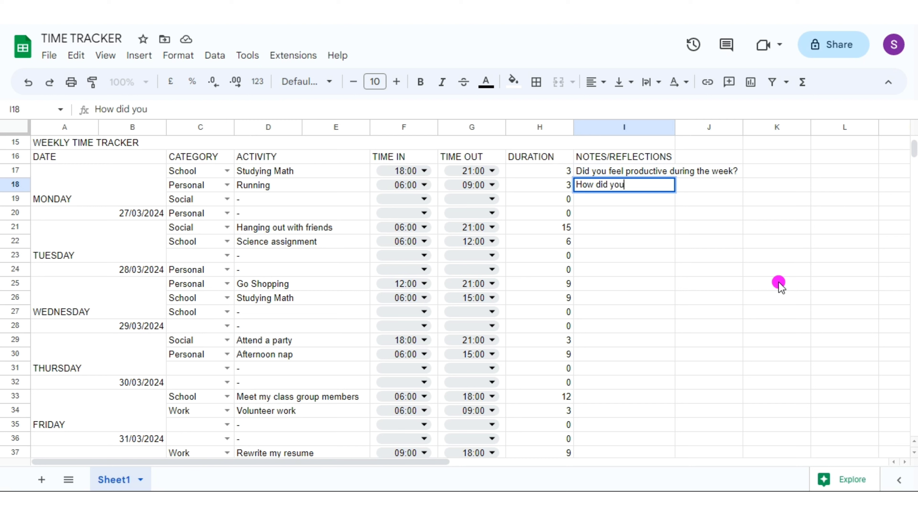
type(" feel during the week")
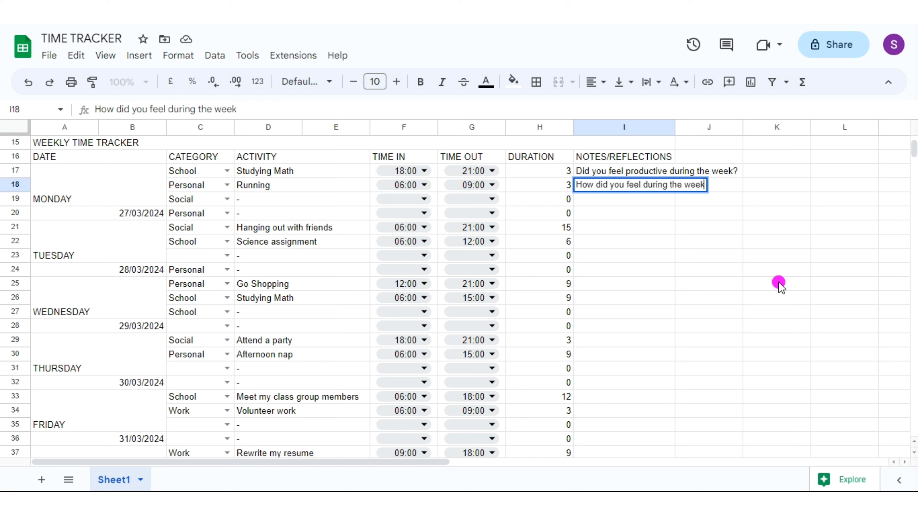
type("?")
key("Return")
type("W")
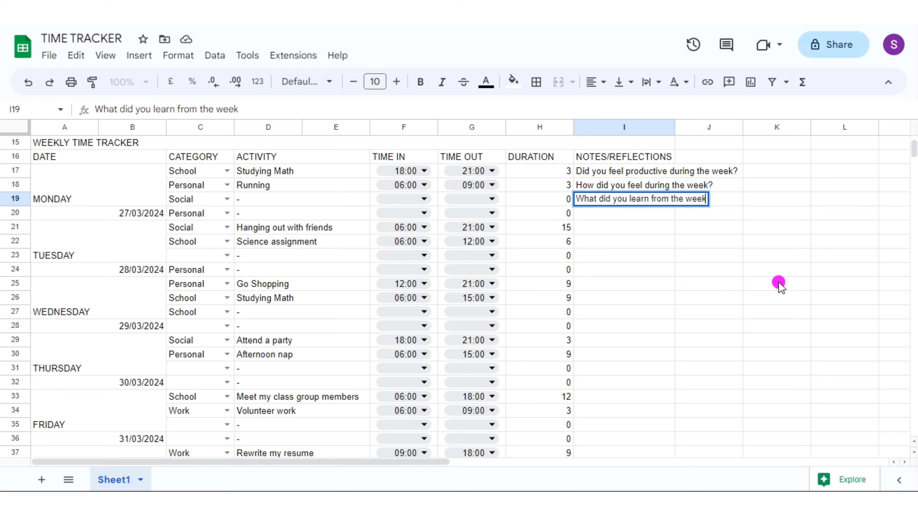
key("Return")
type("Ann")
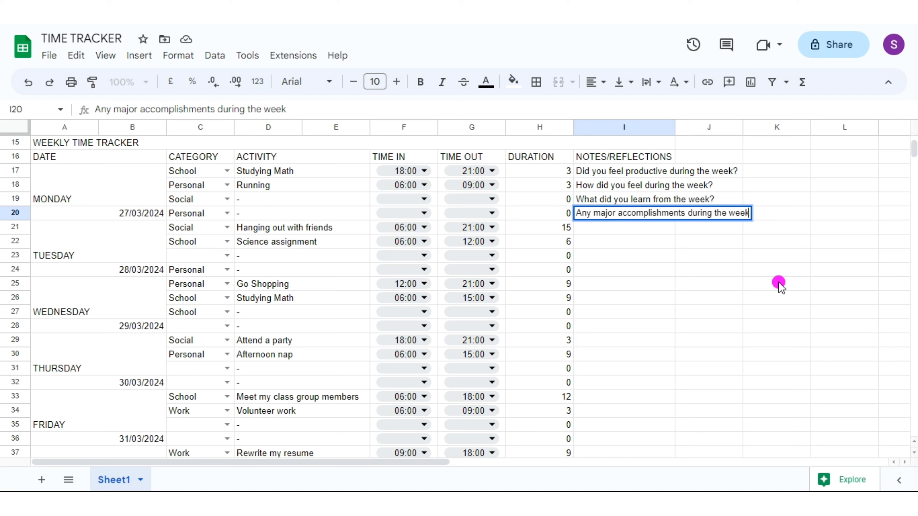
type("?")
key("Return")
- Enter "Did you face any challenges during the week?" in I21 and "Is there anything you are grateful for during the week?" in I22
type("Did y")
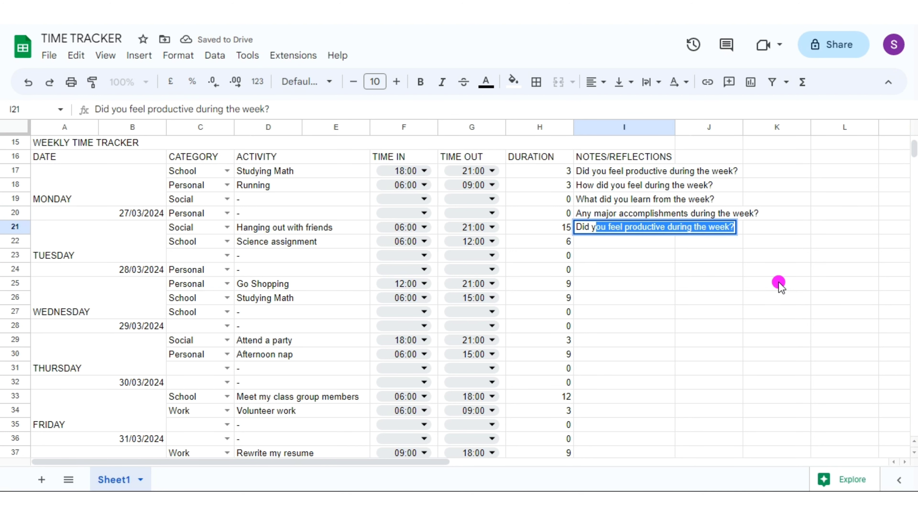
type("ou face any challenges during t")
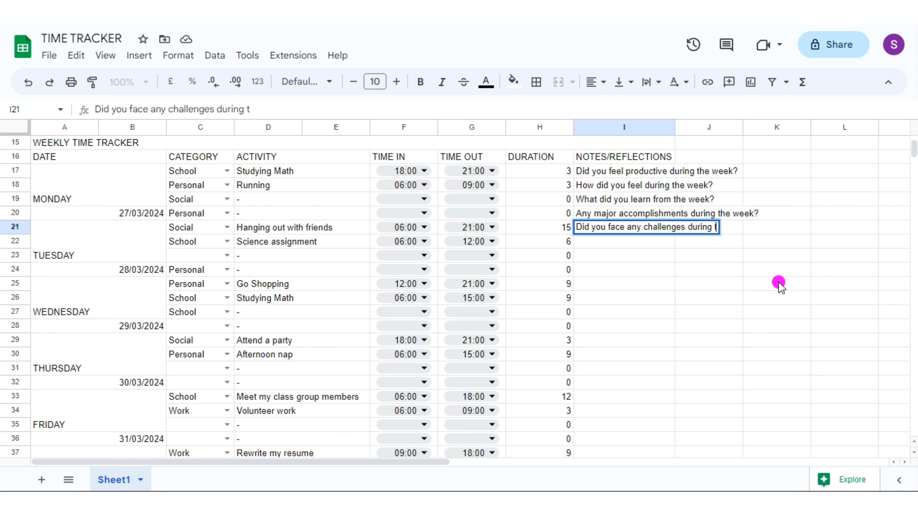
type("he week?")
key("Return")
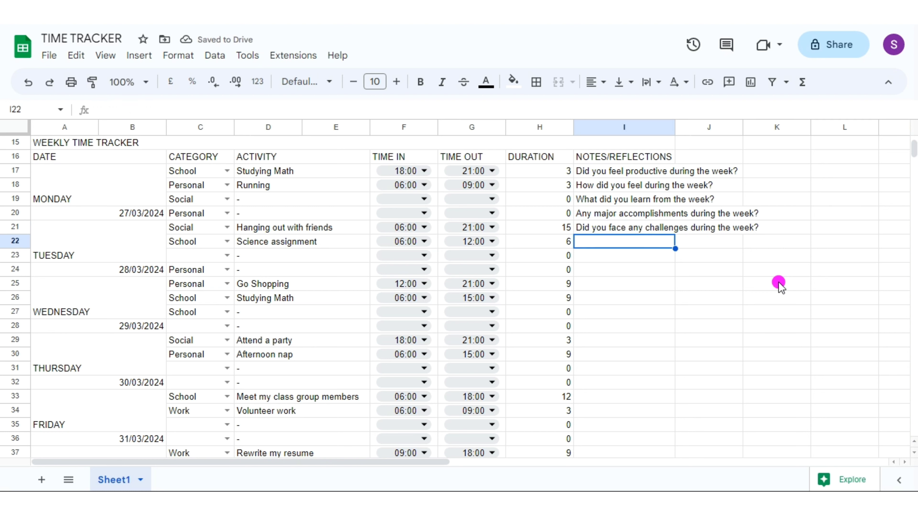
type("I")
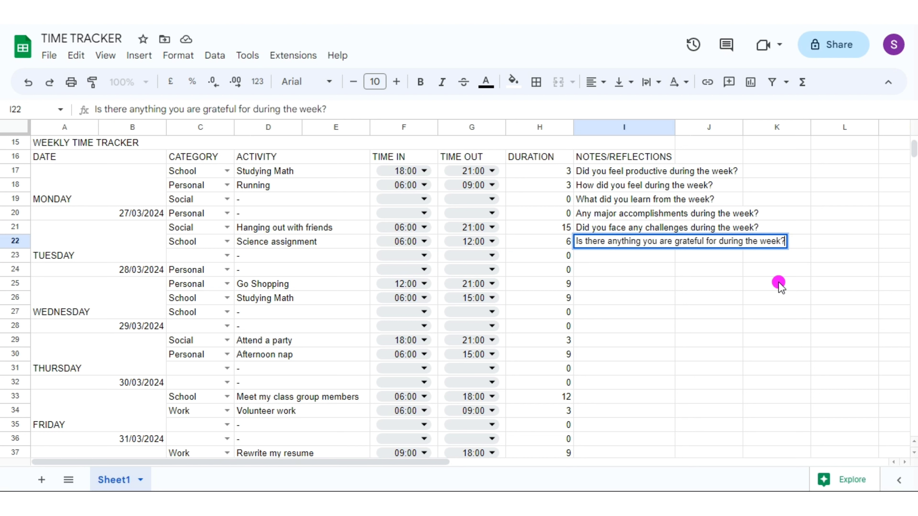
key("Return")
- Enter a dash in I23 and fill it down the notes column to I44
type("-")
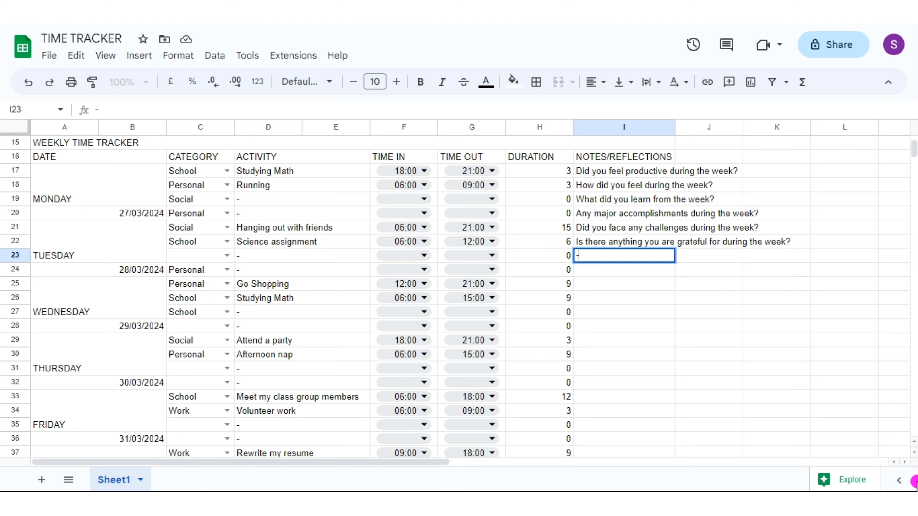
key("Return")
key("Up")
left_click_drag(675, 266, 673, 372)
- Widen column I so that the reflection questions fit inside it
left_click_drag(916, 157, 915, 145)
left_click(915, 453)
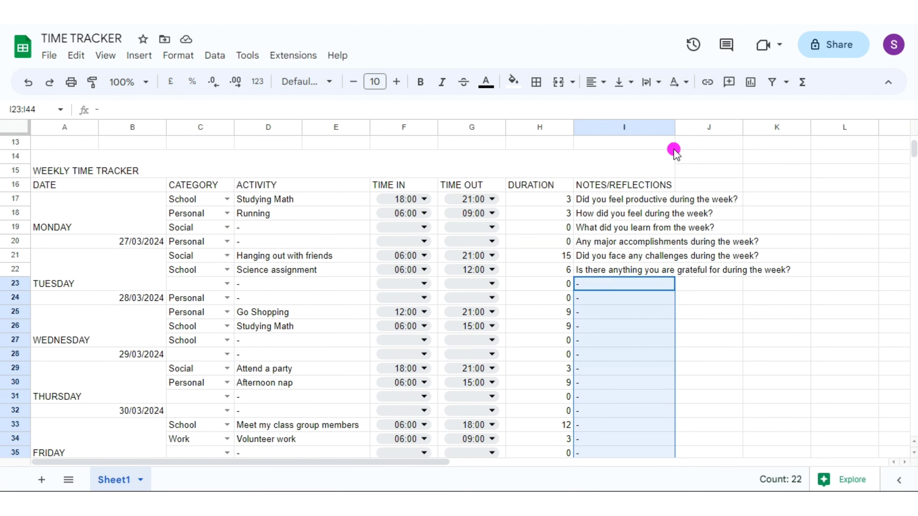
left_click_drag(675, 126, 794, 129)
scroll(477, 207, "up", 4)
left_click(478, 208)
- Set the font of the whole sheet to Josefin Sans at size 12
left_click(280, 141)
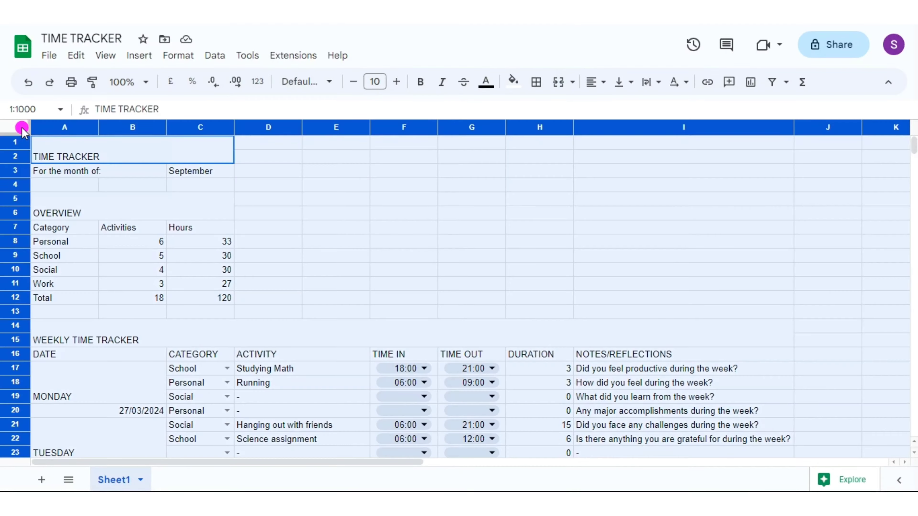
left_click(327, 87)
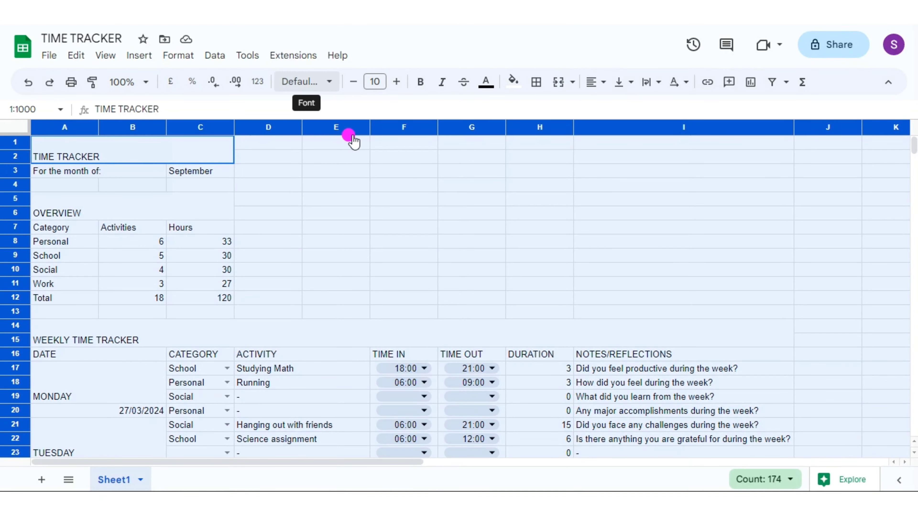
left_click(339, 211)
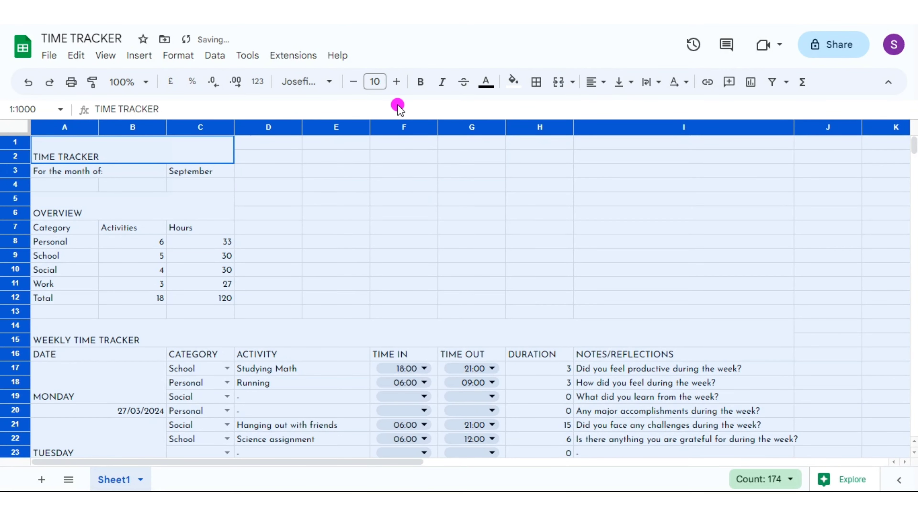
left_click(397, 85)
left_click(397, 85)
left_click(336, 159)
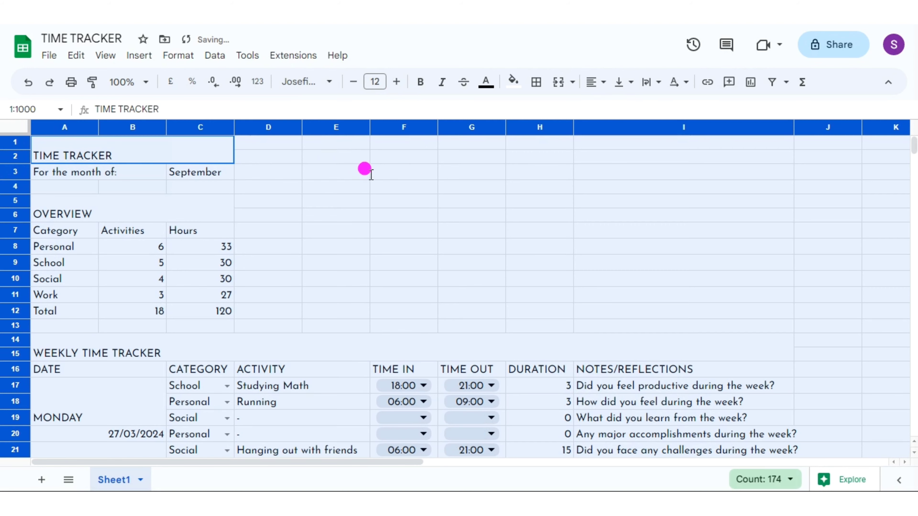
- Set the font size of the TIME TRACKER title in A1:C2 to 25
left_click(185, 153)
left_click(375, 82)
type("25")
key("Return")
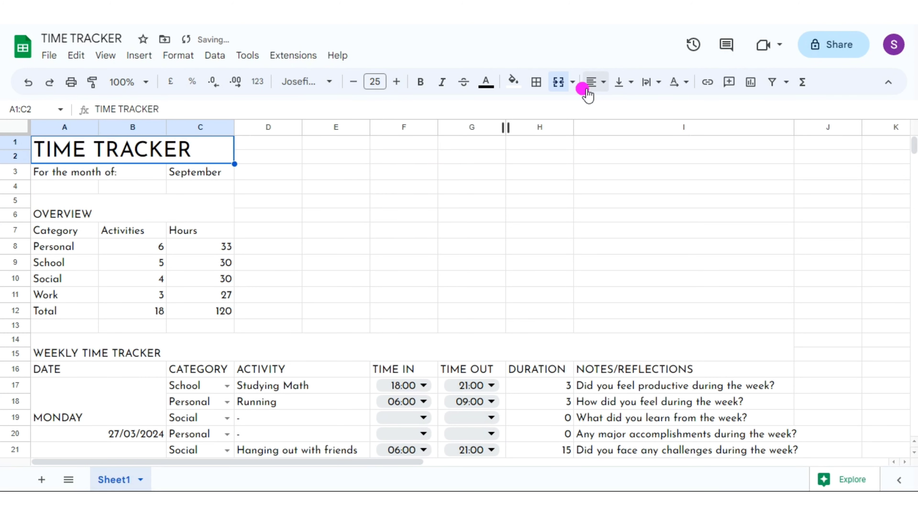
- Center the TIME TRACKER title horizontally and vertically and make it bold, and also bold September in C3
left_click(594, 85)
left_click(617, 107)
left_click(623, 84)
left_click(645, 108)
key("ctrl+b")
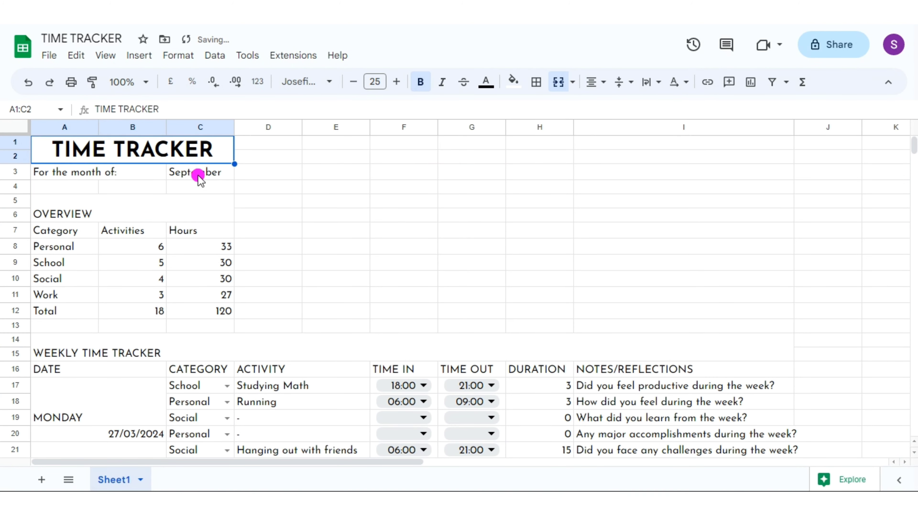
left_click(199, 176)
key("ctrl+b")
- Format the OVERVIEW heading in A5:C6 at font size 25, bold, and centered horizontally and vertically
left_click(129, 207)
left_click(376, 77)
type("25")
key("Return")
key("ctrl+b")
left_click(605, 83)
left_click(617, 108)
left_click(625, 86)
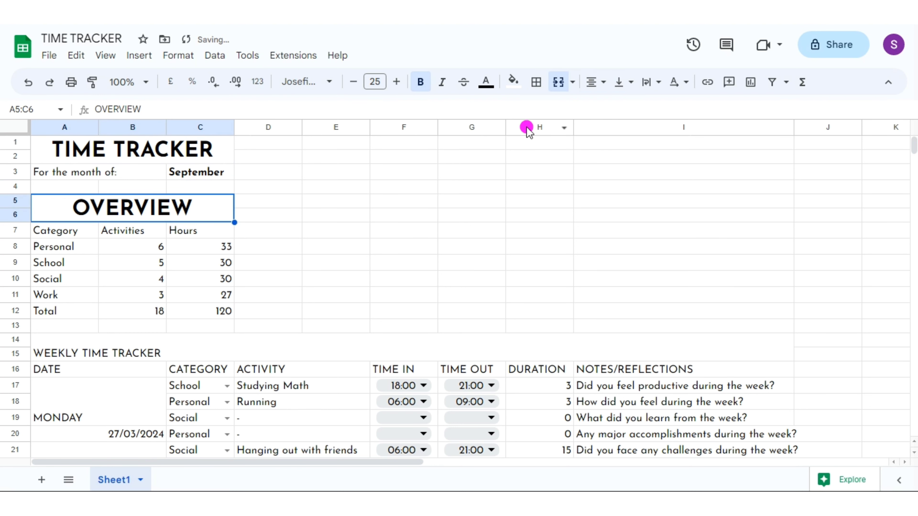
left_click(644, 110)
- Center the Category, Activities and Hours headings in A7:C7 and make them bold
left_click_drag(76, 234, 203, 234)
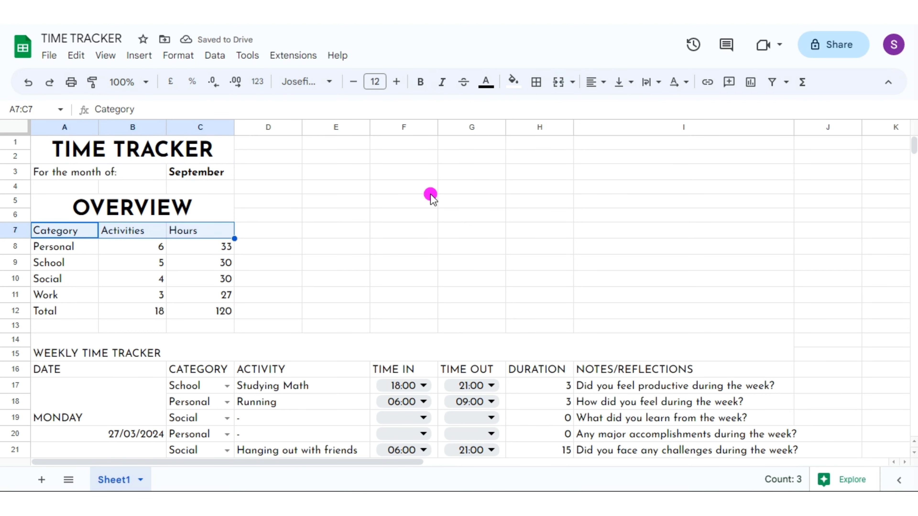
left_click(593, 81)
left_click(615, 107)
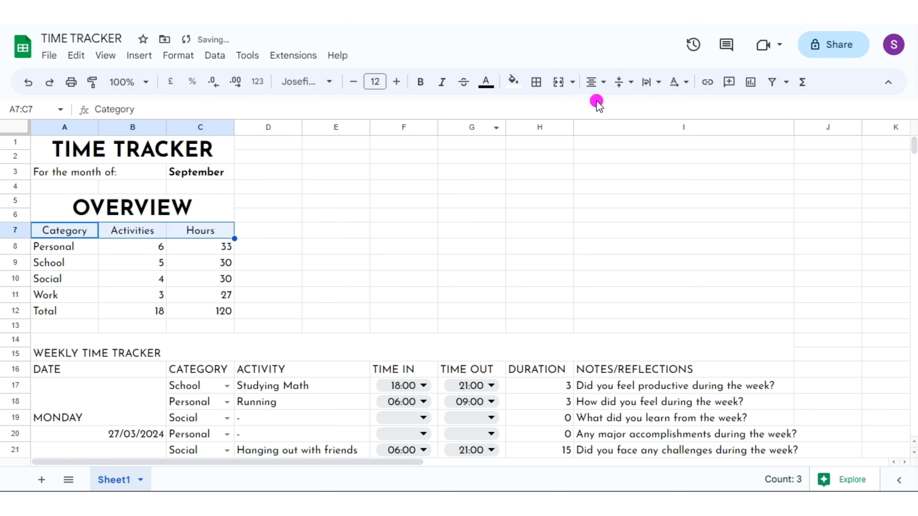
left_click(420, 87)
- Align the Total row A12:C12 vertically to the middle and make it bold
left_click_drag(54, 311, 217, 311)
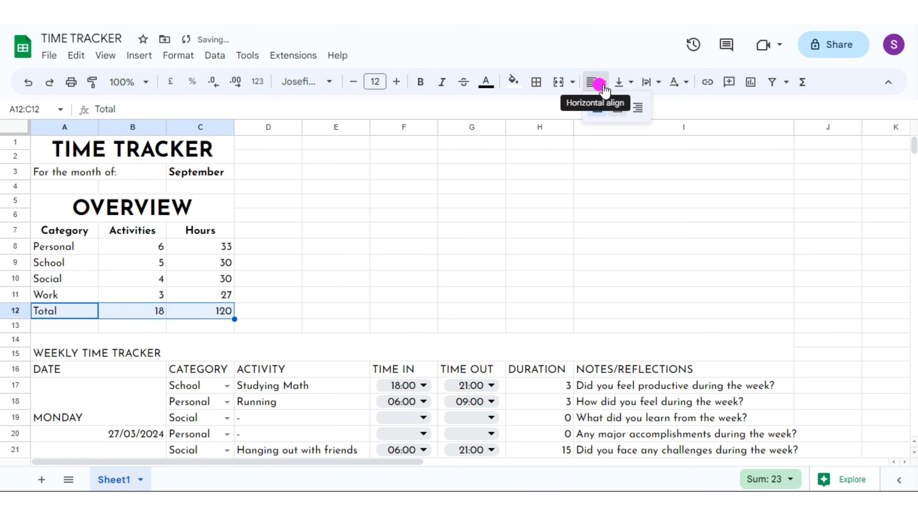
left_click(621, 82)
left_click(639, 105)
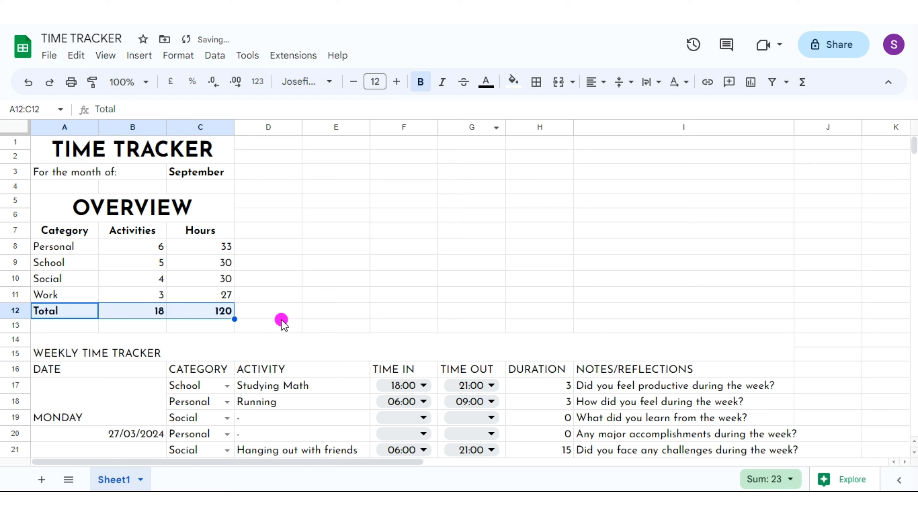
- Format the WEEKLY TIME TRACKER heading in A14:I15 at font size 25, bold, and centered horizontally and vertically
left_click(130, 354)
left_click(375, 81)
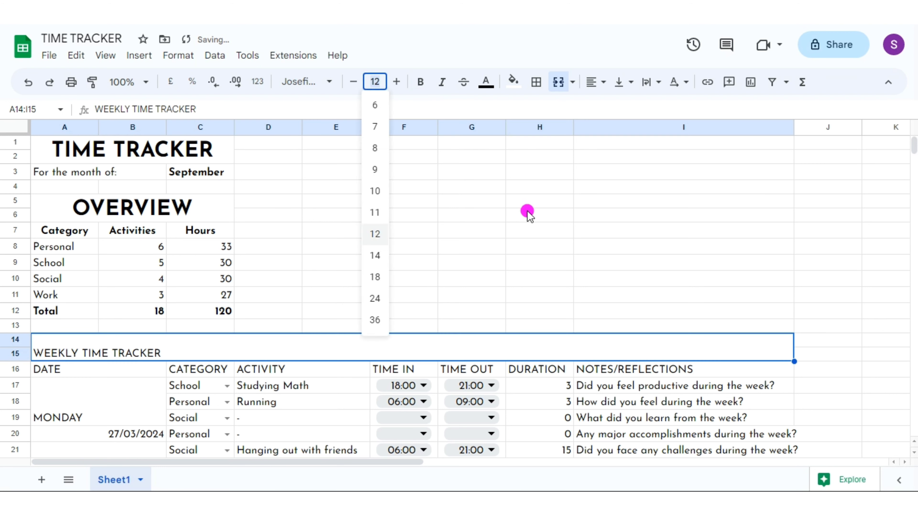
key("Return")
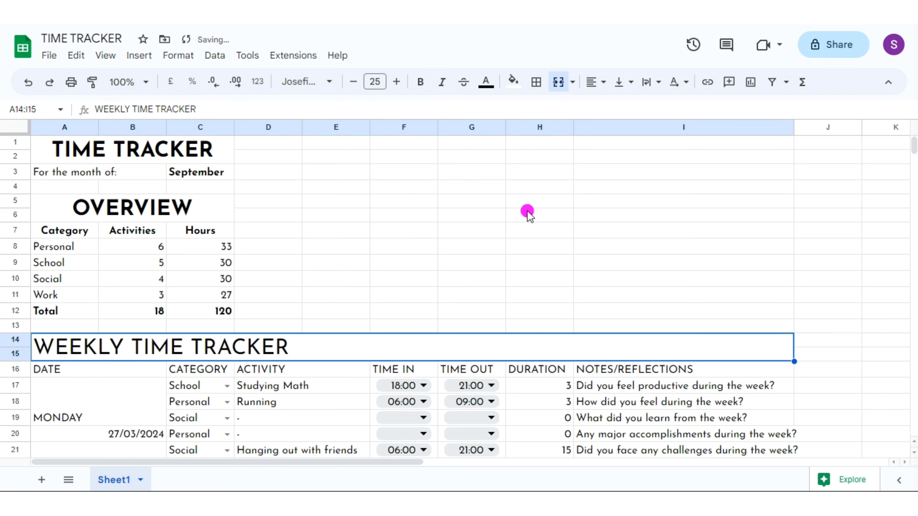
left_click(430, 85)
left_click(595, 82)
left_click(610, 107)
left_click(627, 82)
left_click(642, 108)
- Center the weekly tracker's column headings in A16:I16 horizontally and vertically and make them bold
left_click_drag(145, 370, 661, 372)
left_click(596, 82)
left_click(619, 82)
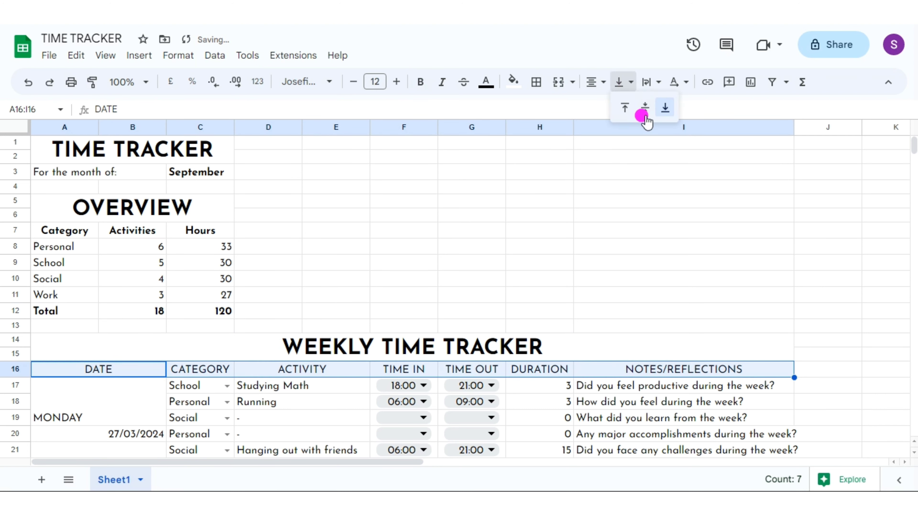
left_click(641, 109)
left_click(562, 349)
- Format the MONDAY cell A17:B19 at font size 20, bold, with its text aligned vertically to the middle
scroll(863, 420, "down", 5)
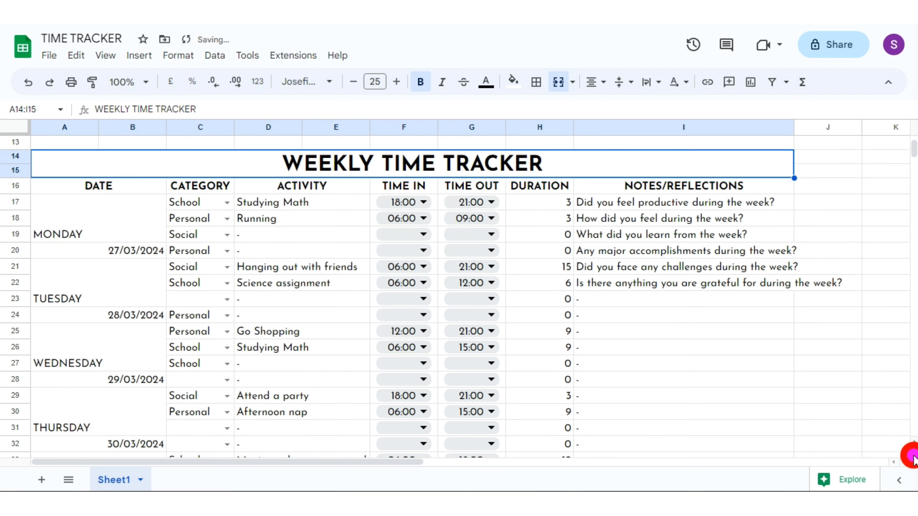
left_click(91, 192)
left_click(375, 82)
type("20")
key("Return")
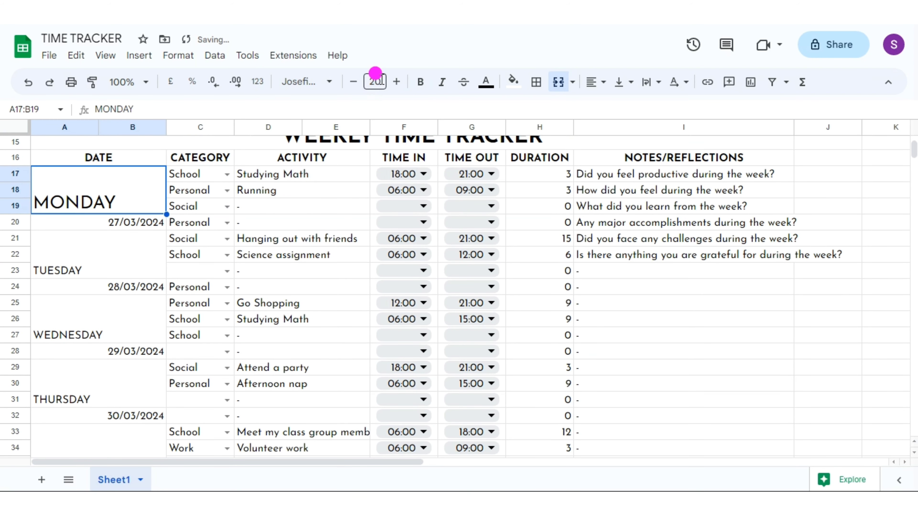
left_click(419, 84)
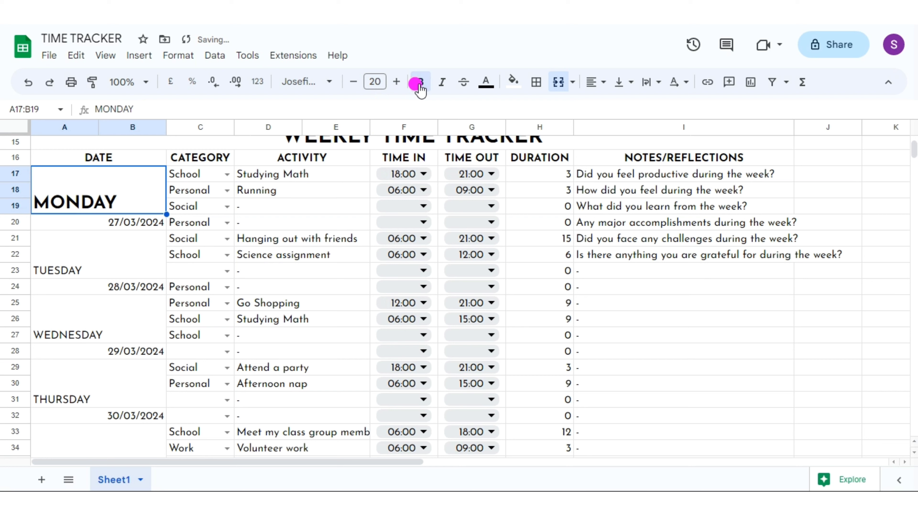
left_click(630, 83)
left_click(643, 107)
- Make Monday's date in A20:B20 bold and center it horizontally
key("Down")
left_click(419, 84)
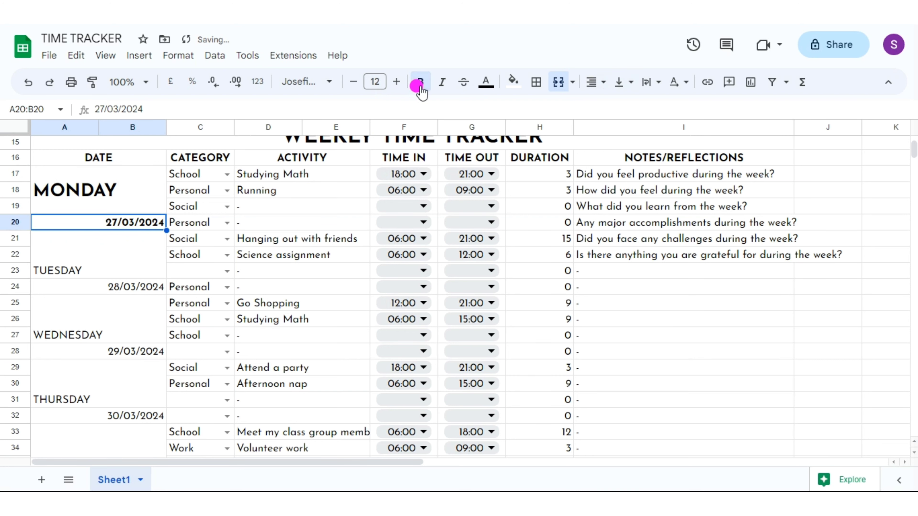
left_click(596, 83)
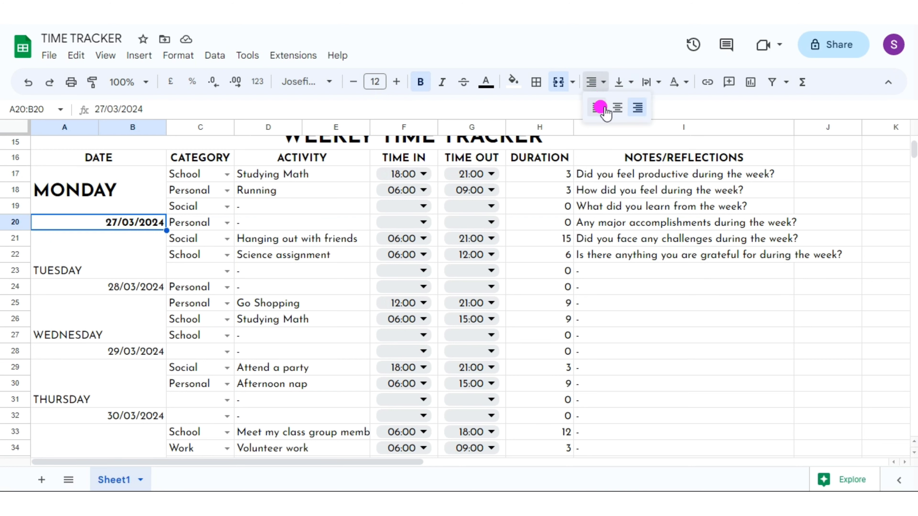
left_click(617, 108)
- Apply Monday's day and date formatting to the remaining days, Tuesday through Sunday
left_click(69, 244)
left_click_drag(124, 199, 150, 343)
scroll(914, 458, "down", 3)
scroll(910, 441, "up", 10)
- Hide the sheet's gridlines
left_click(471, 262)
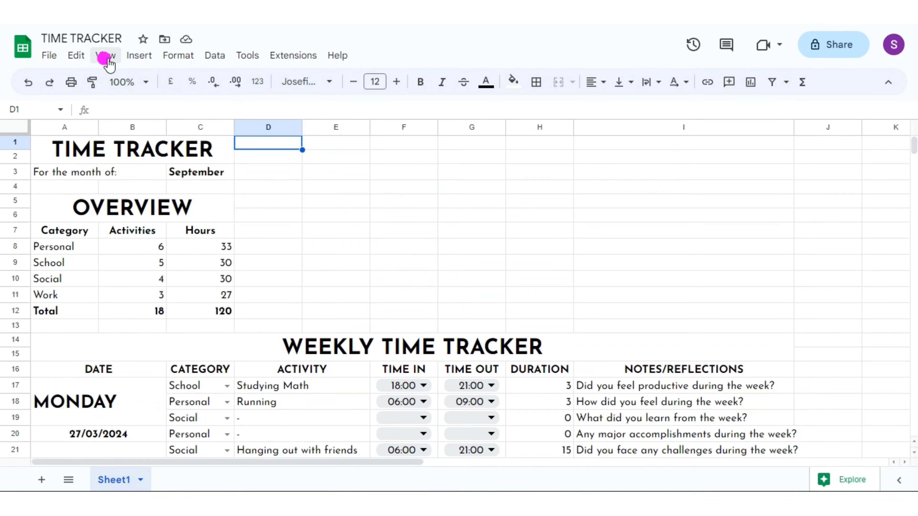
left_click(107, 56)
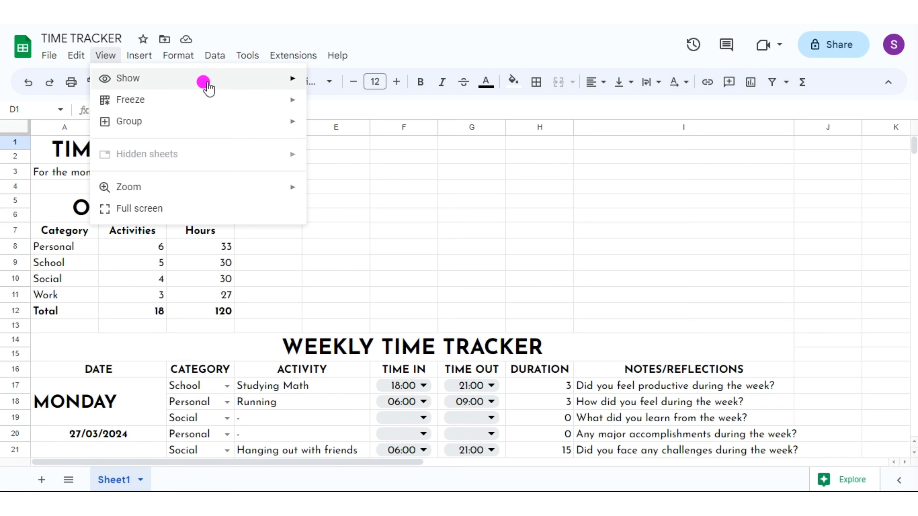
mouse_move(204, 84)
left_click(322, 108)
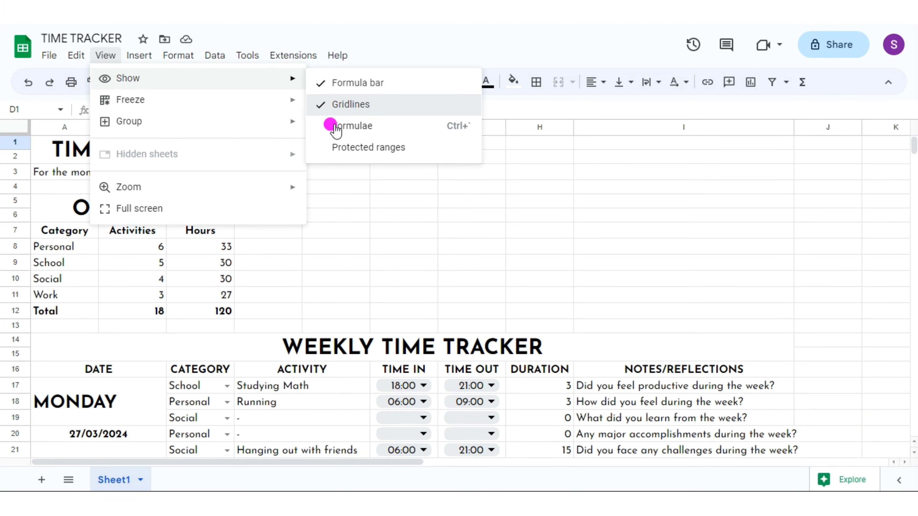
- Add medium-thickness solid borders around A1:C3 and beneath the TIME TRACKER title
left_click(41, 152)
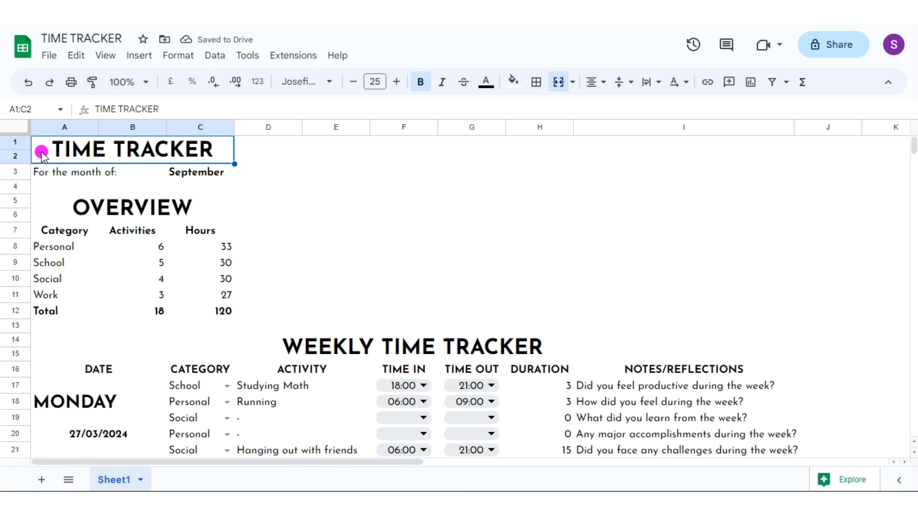
key("shift+Down")
left_click(536, 81)
left_click(663, 132)
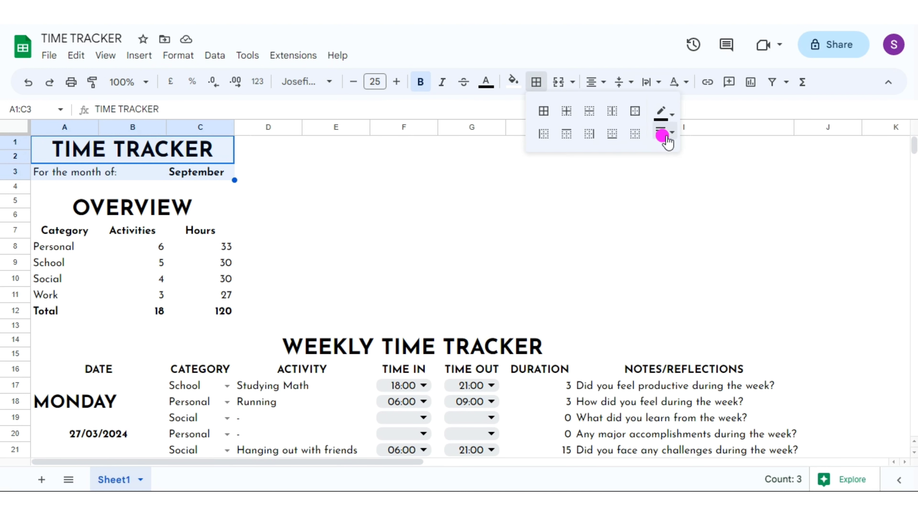
left_click(695, 170)
left_click(611, 133)
left_click(55, 154)
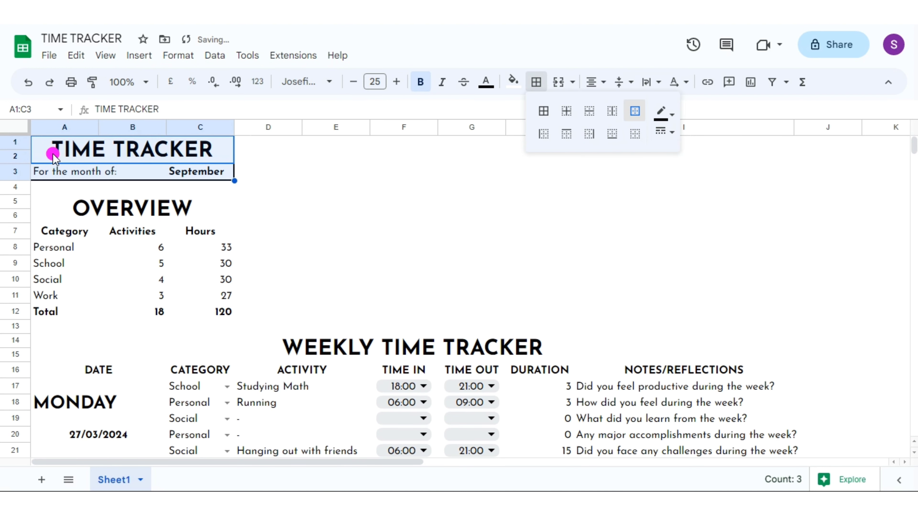
- Add an outer border around the overview table A5:C12 and a bottom border beneath its OVERVIEW heading
left_click_drag(64, 213, 224, 311)
left_click(537, 82)
left_click(635, 111)
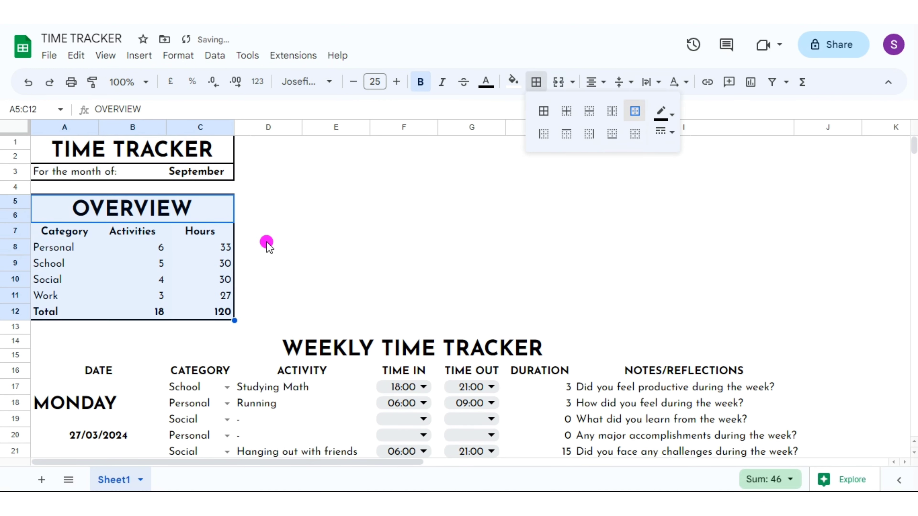
left_click(203, 213)
left_click(536, 82)
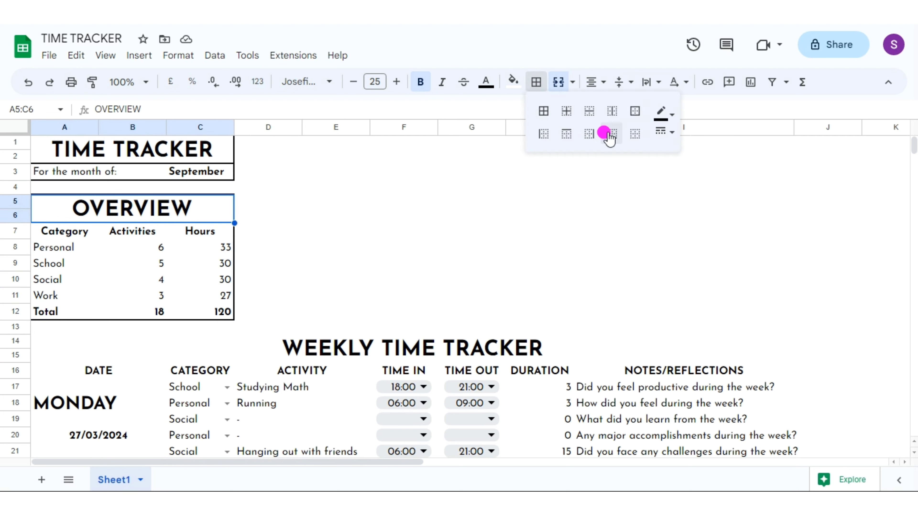
- Add a bottom border to the overview headings A7:C7 and a top border to the Total row A12:C12
left_click_drag(85, 236, 202, 231)
left_click(537, 84)
left_click(612, 134)
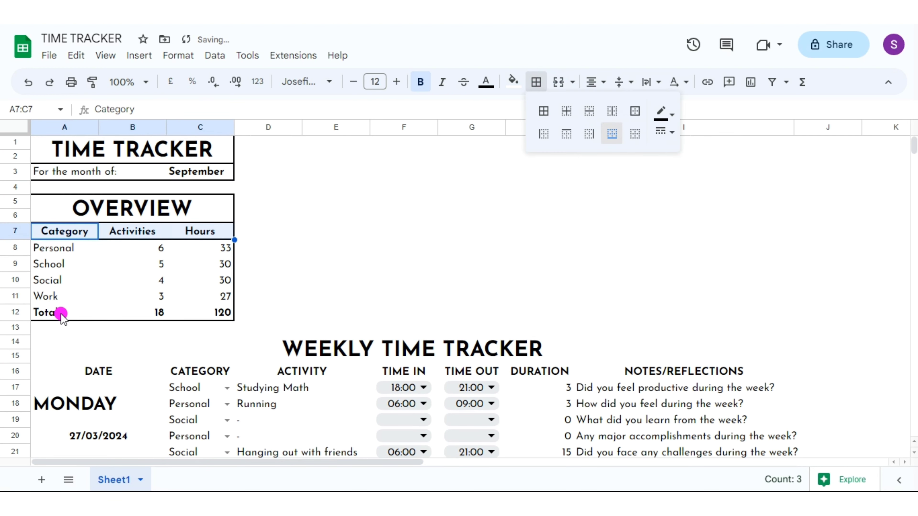
left_click_drag(61, 313, 209, 313)
left_click(536, 82)
left_click(613, 113)
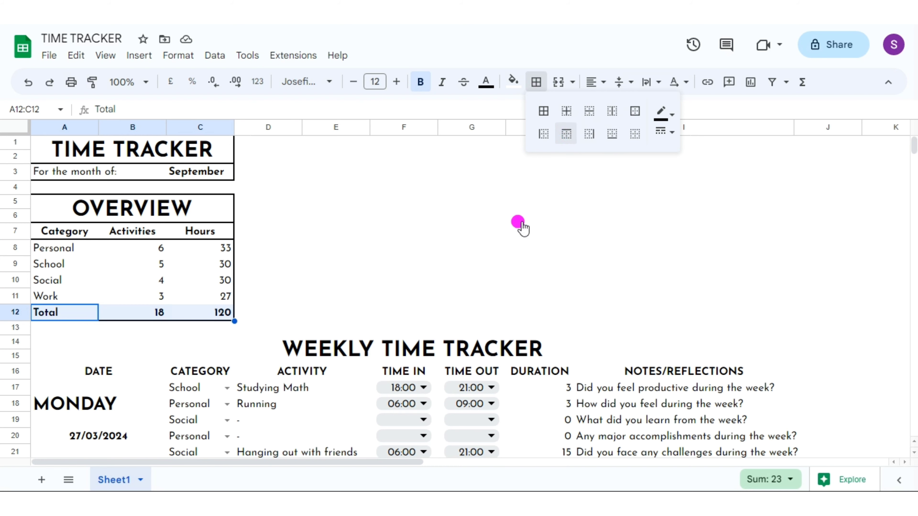
- Add outer borders around the WEEKLY TIME TRACKER heading A14:I15 and around the weekly table A16:I44
left_click(77, 348)
left_click(537, 82)
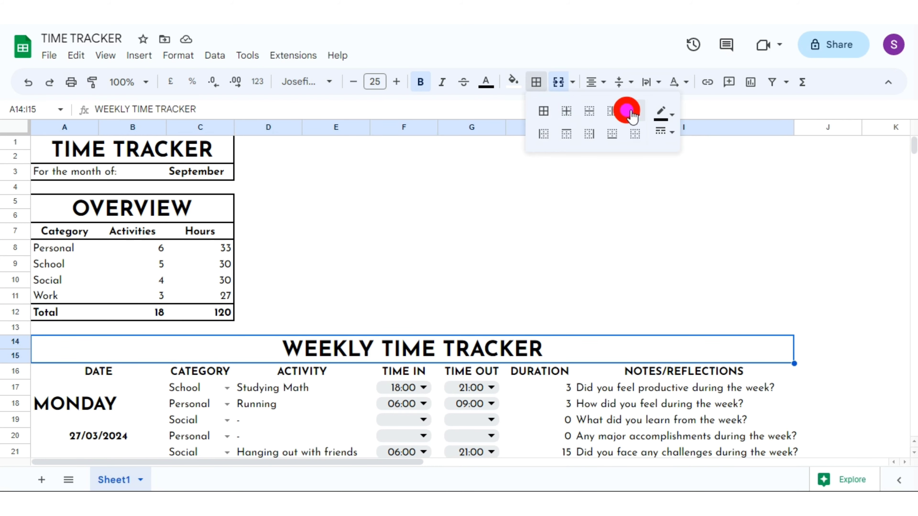
left_click(627, 112)
left_click(122, 372)
left_click_drag(117, 356, 592, 372)
left_click(536, 81)
left_click(627, 114)
- Widen column I until the longest reflection question fits inside it
left_click_drag(914, 155, 912, 146)
left_click(769, 221)
left_click_drag(794, 127, 846, 124)
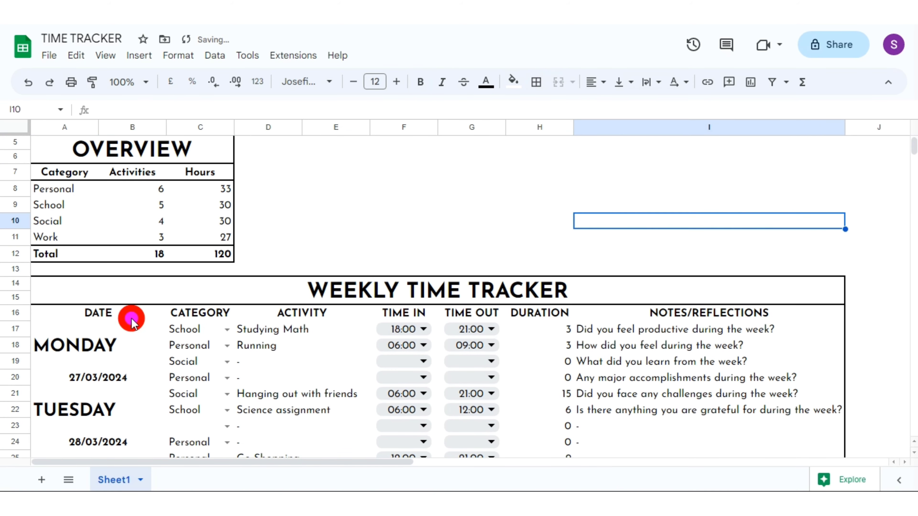
- Add a bottom border beneath the weekly column headings in row 16
left_click_drag(129, 314, 686, 312)
left_click(537, 82)
left_click(610, 138)
left_click(709, 254)
- Add thin solid inner borders to all cells of the weekly table A16:I44
left_click(913, 453)
left_click_drag(105, 187, 707, 404)
left_click(536, 82)
left_click(665, 132)
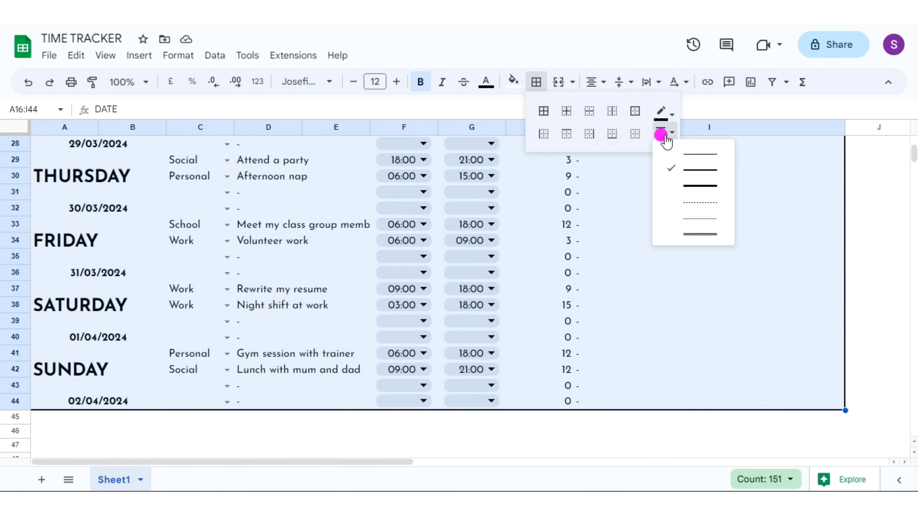
left_click(675, 156)
left_click(564, 112)
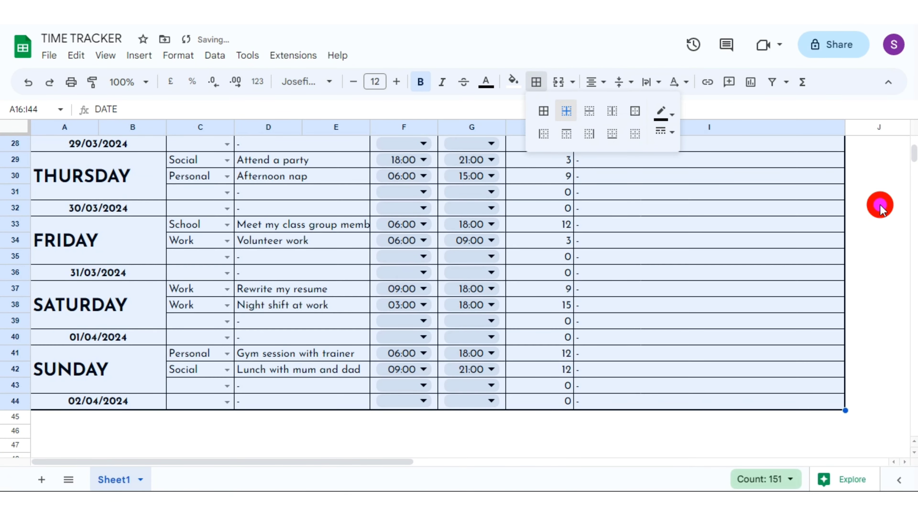
left_click(880, 205)
- Set the border style to medium thickness and apply it as the bottom border of the header row A16:I16
left_click(914, 442)
left_click_drag(109, 185, 687, 190)
left_click(537, 82)
left_click(660, 135)
left_click(674, 171)
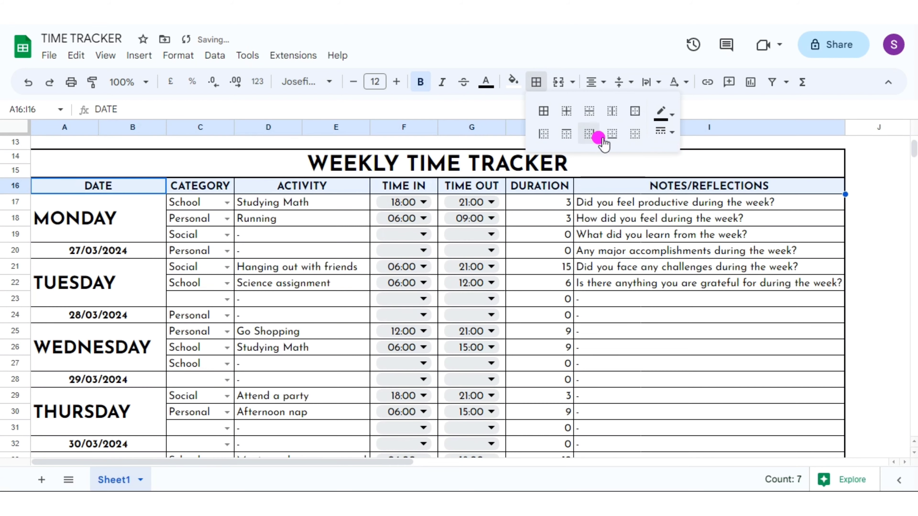
left_click(598, 138)
- Add medium-thickness bottom borders beneath the last rows of Monday, Tuesday and Wednesday (rows 20, 24 and 28, columns A to I)
left_click_drag(97, 251, 687, 251)
left_click(537, 82)
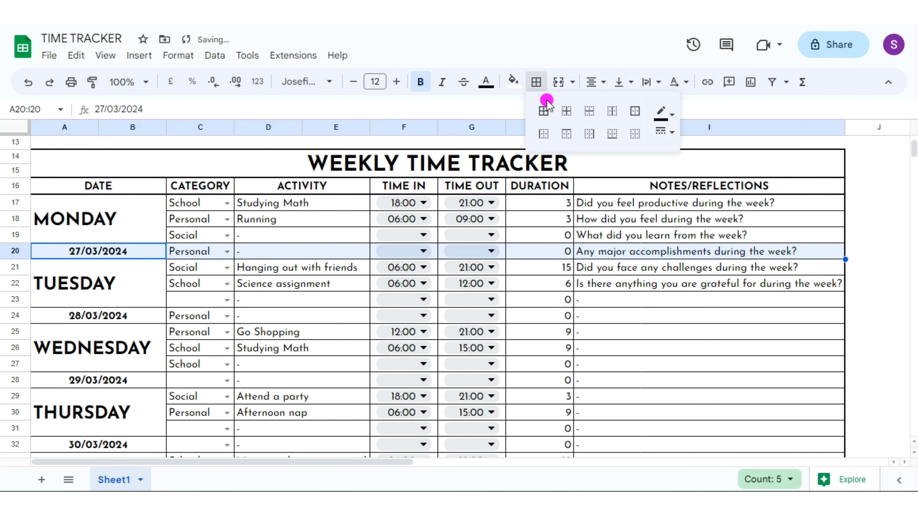
left_click(612, 134)
left_click_drag(135, 316, 655, 313)
left_click(537, 81)
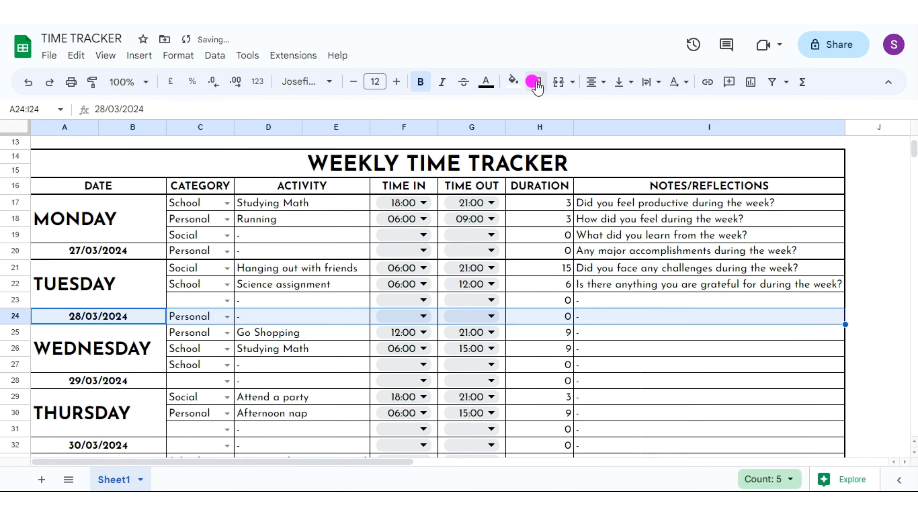
left_click(611, 134)
left_click_drag(101, 381, 629, 382)
left_click(534, 86)
left_click(612, 134)
- Add medium-thickness bottom borders beneath the last rows of Thursday, Friday and Saturday (rows 32, 36 and 40, columns A to I)
left_click(915, 452)
left_click(914, 453)
left_click_drag(105, 274, 585, 276)
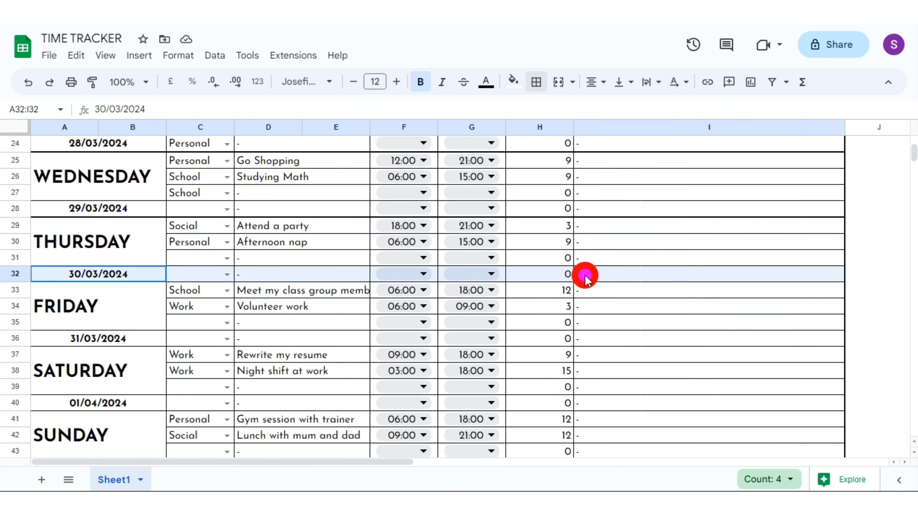
left_click(536, 82)
left_click(612, 134)
left_click_drag(147, 338, 651, 340)
left_click(536, 81)
left_click(611, 135)
scroll(914, 394, "down", 3)
left_click_drag(108, 257, 650, 258)
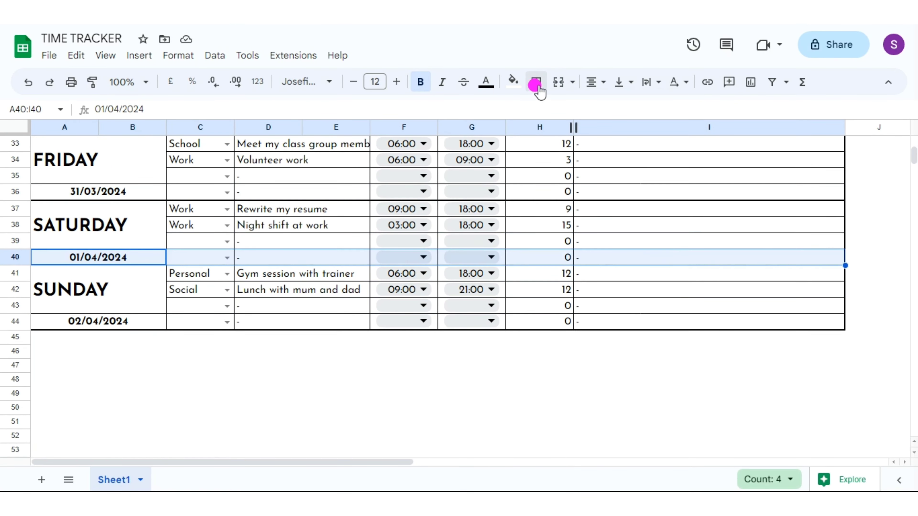
left_click(536, 85)
left_click(612, 134)
- Add a right border to the "For the month of:" cell A3:B3
left_click(914, 441)
left_click(915, 441)
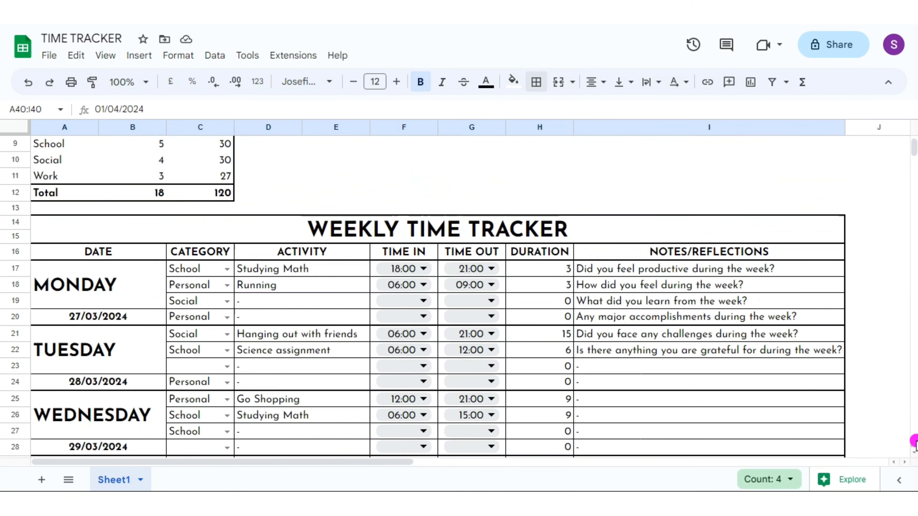
scroll(914, 441, "up", 3)
left_click(97, 172)
left_click(536, 82)
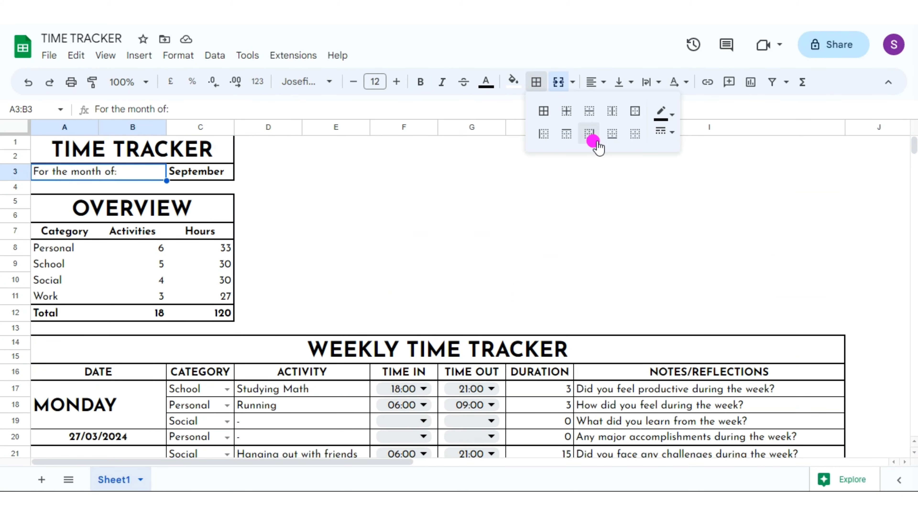
left_click(591, 137)
- Add inner borders to the Overview table range A7:C11
left_click_drag(79, 233, 224, 299)
left_click(532, 87)
left_click(566, 113)
- Apply a medium-thickness bottom border to the Overview header row A7:C7
left_click_drag(76, 234, 203, 233)
left_click(536, 82)
left_click(660, 130)
left_click(683, 154)
left_click(607, 137)
left_click(469, 230)
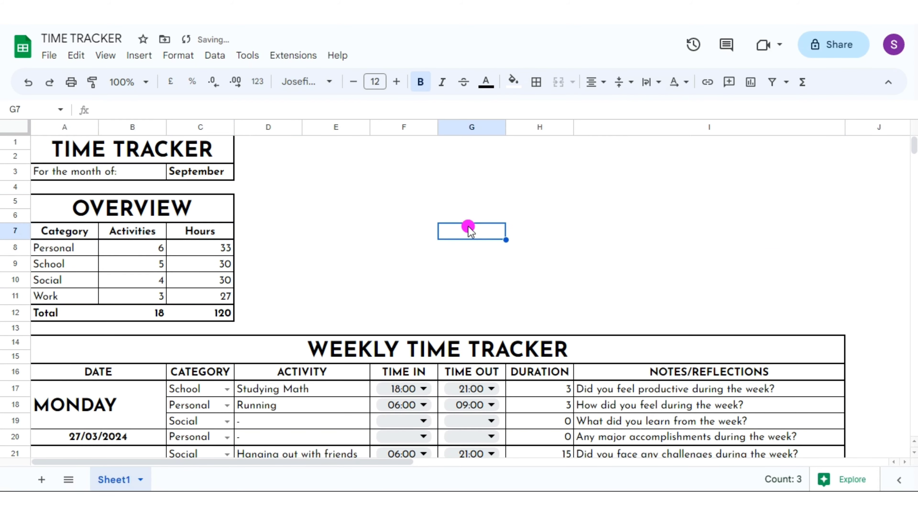
left_click(913, 452)
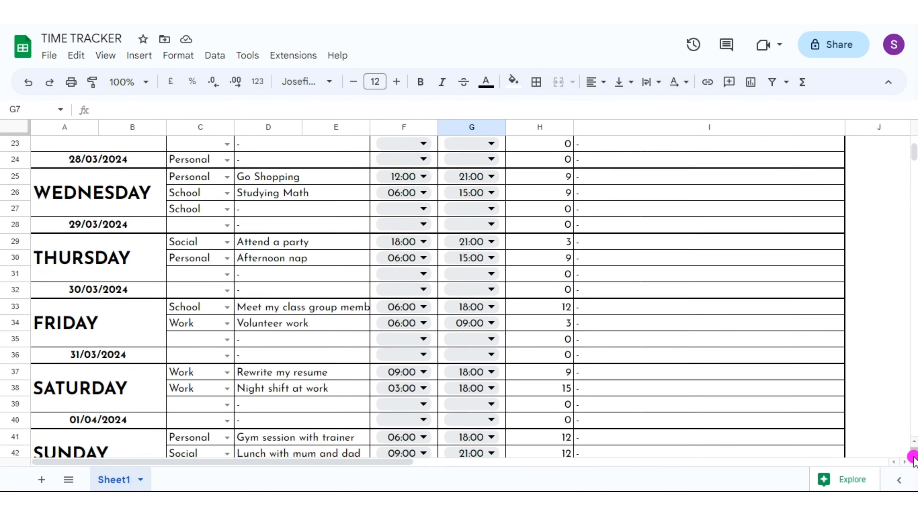
scroll(914, 453, "down", 1)
scroll(913, 450, "up", 7)
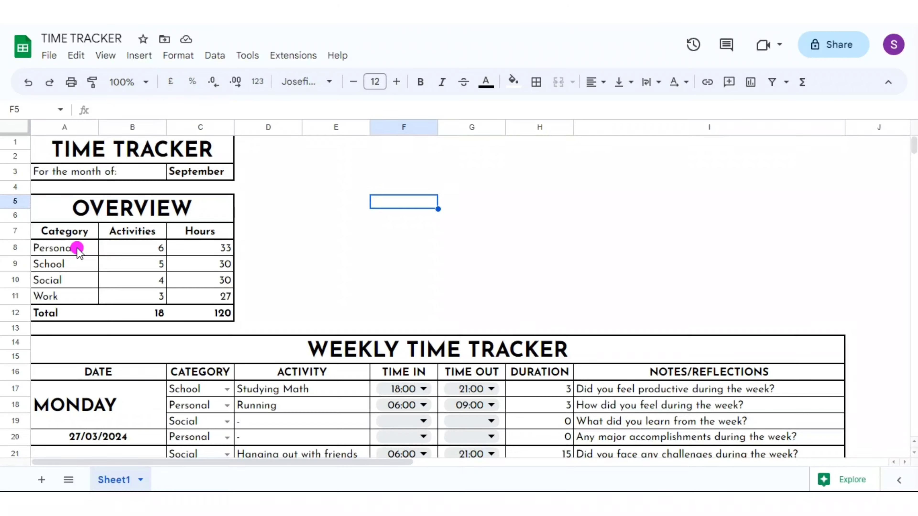
- Insert a chart from the Overview categories A8:A11 and hours C8:C11, and change its type to Doughnut chart
left_click(77, 249)
left_click_drag(76, 249, 73, 287)
left_click_drag(182, 248, 213, 296)
left_click(135, 56)
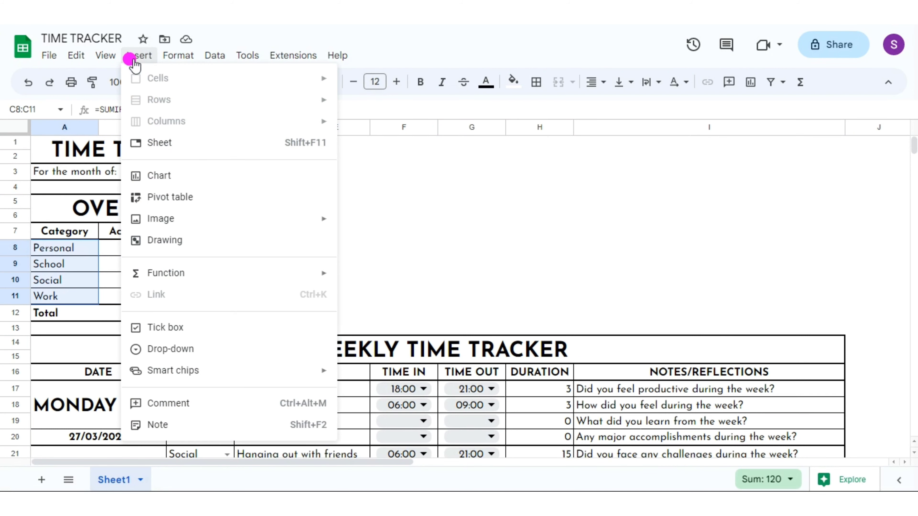
left_click(154, 178)
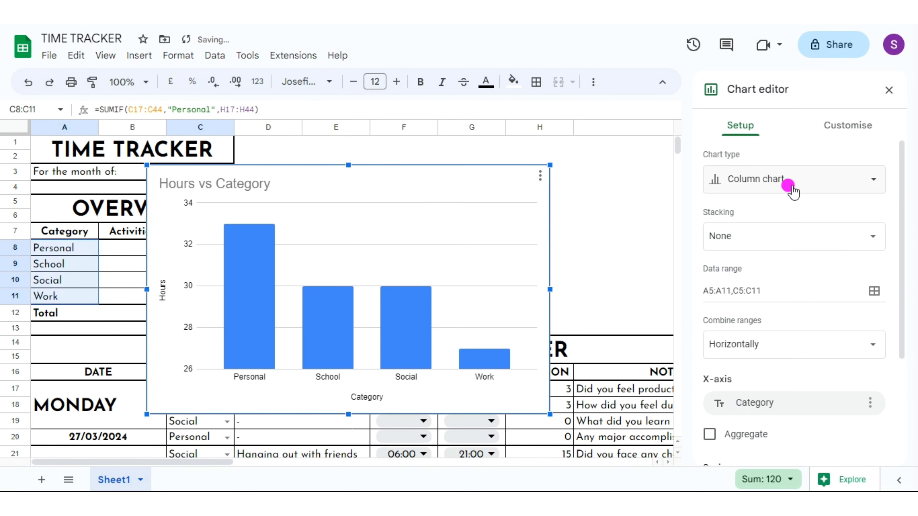
left_click(869, 180)
scroll(869, 321, "down", 5)
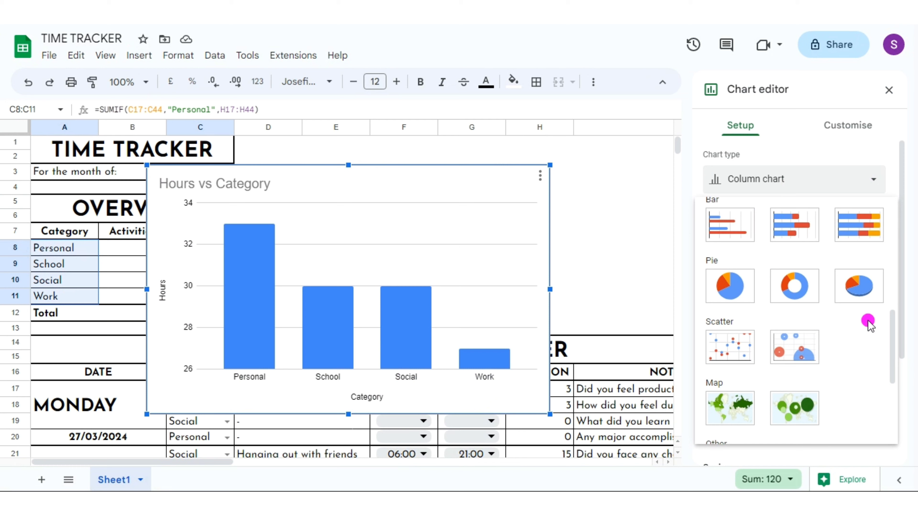
left_click(797, 293)
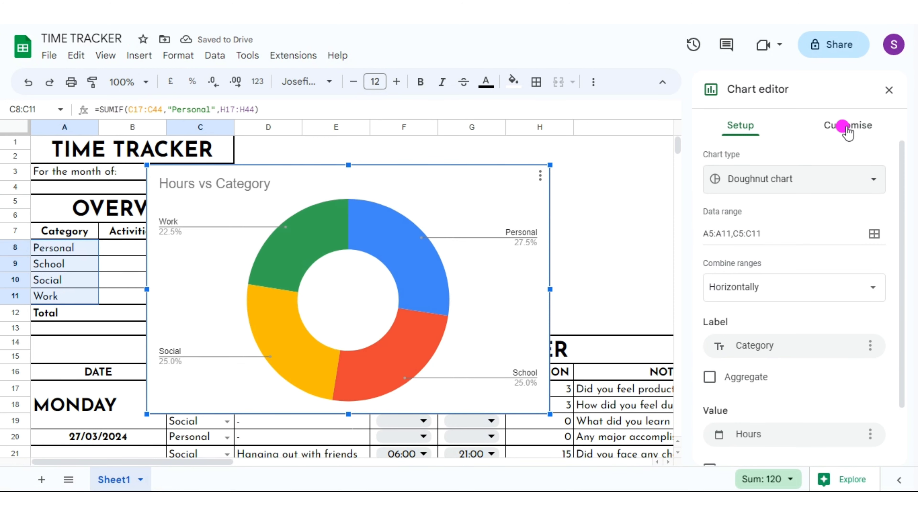
- Set the doughnut chart's legend position to Bottom and remove the chart title
left_click(846, 130)
left_click(714, 327)
left_click(869, 382)
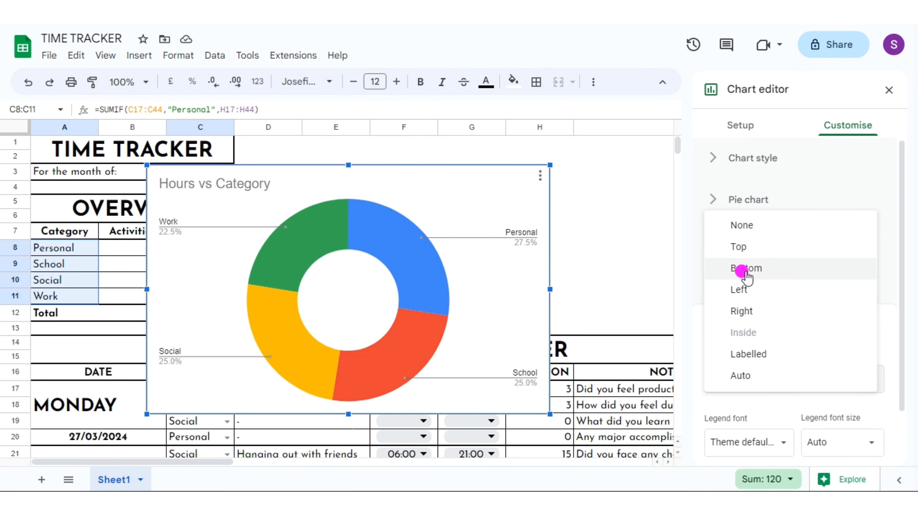
left_click(744, 269)
left_click(722, 294)
left_click(794, 383)
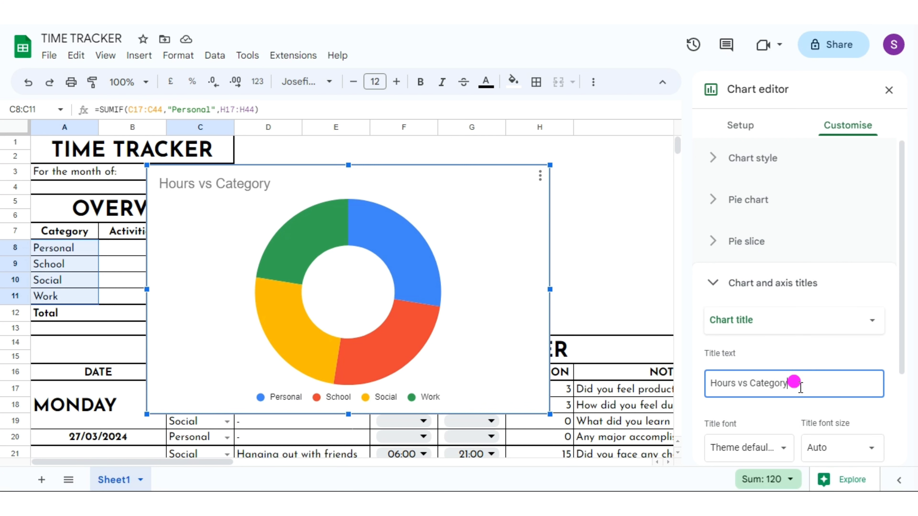
key("BackSpace")
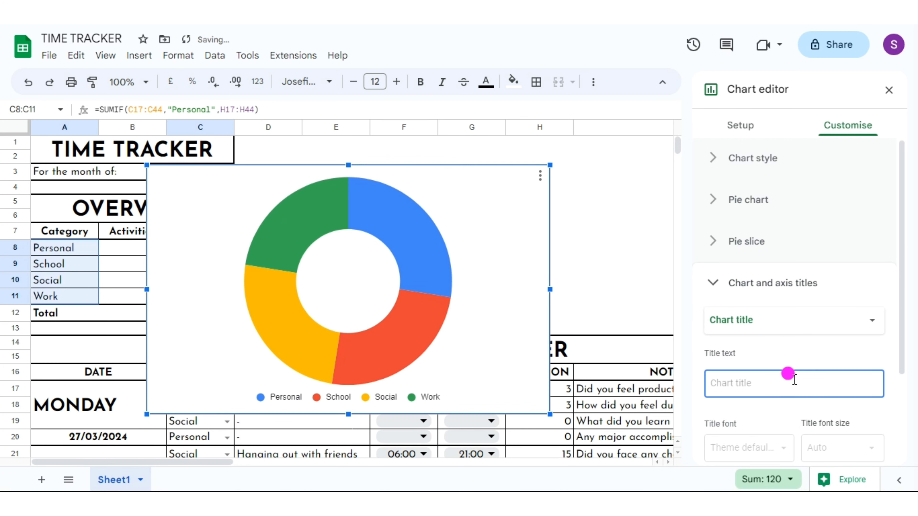
- Set the chart's legend font to Serif and its text colour to black
left_click(318, 396)
left_click(780, 382)
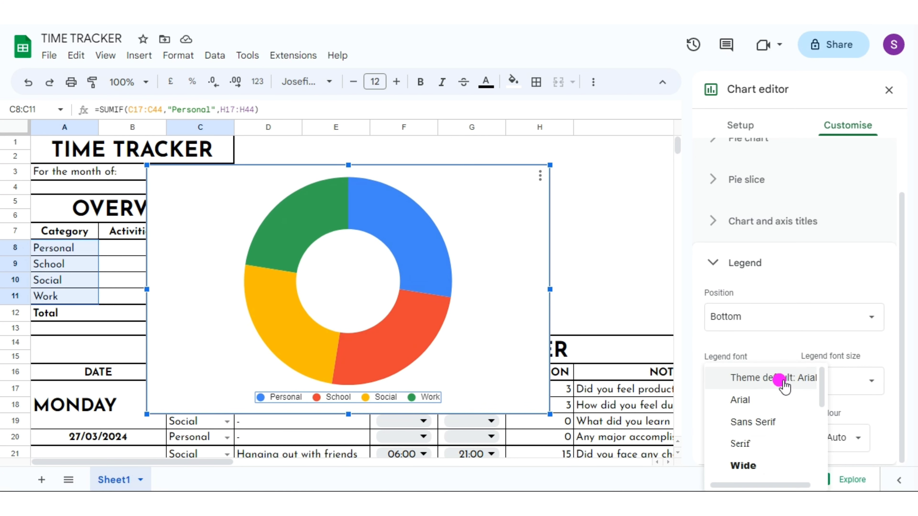
left_click(740, 443)
left_click(860, 447)
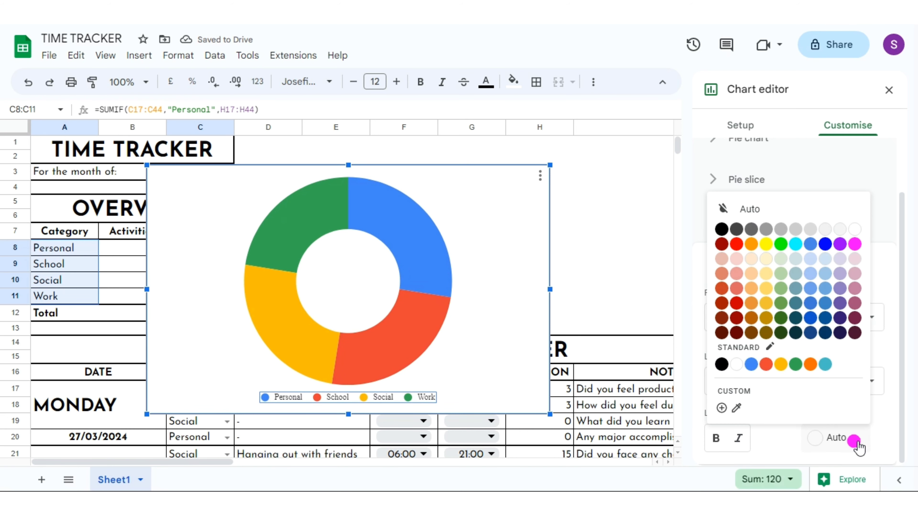
left_click(701, 353)
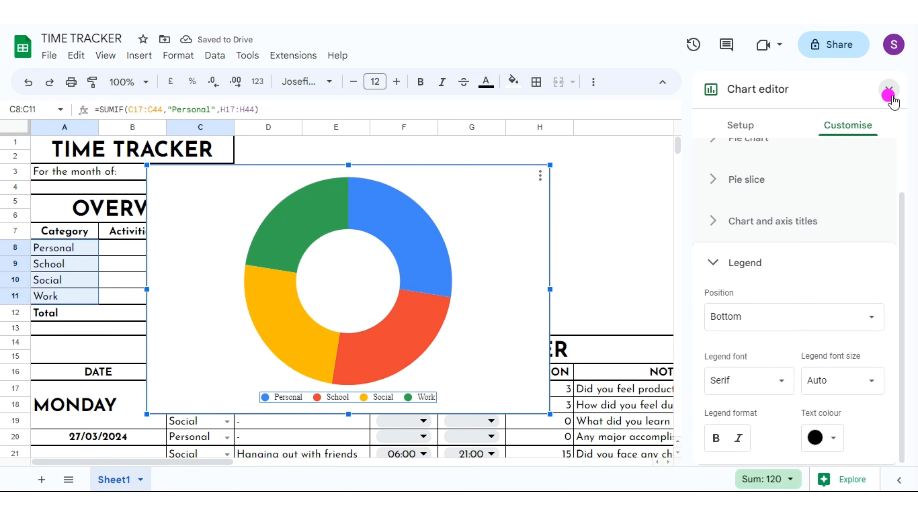
- Close the chart editor and move the doughnut chart next to the Overview table, at the upper edge of the sheet
left_click(889, 89)
left_click(536, 173)
left_click_drag(537, 173, 690, 145)
left_click_drag(830, 162, 809, 163)
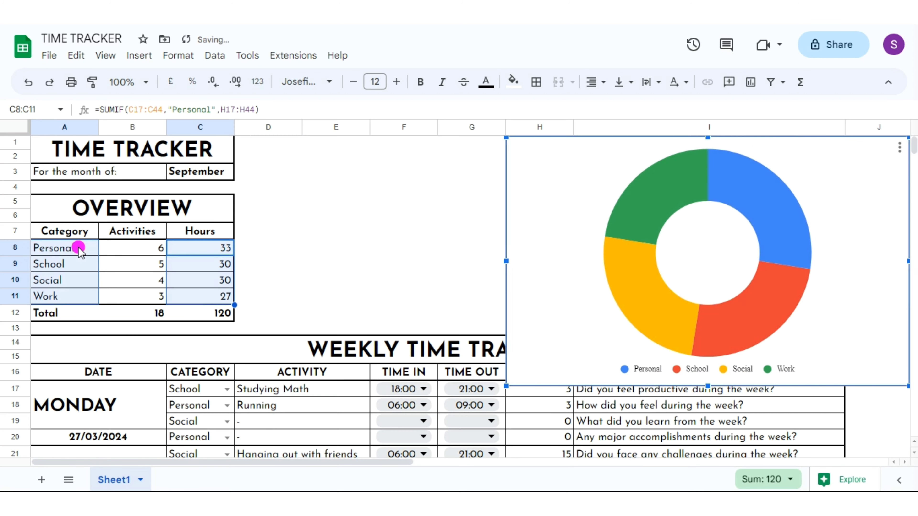
left_click(79, 249)
left_click_drag(570, 193, 240, 168)
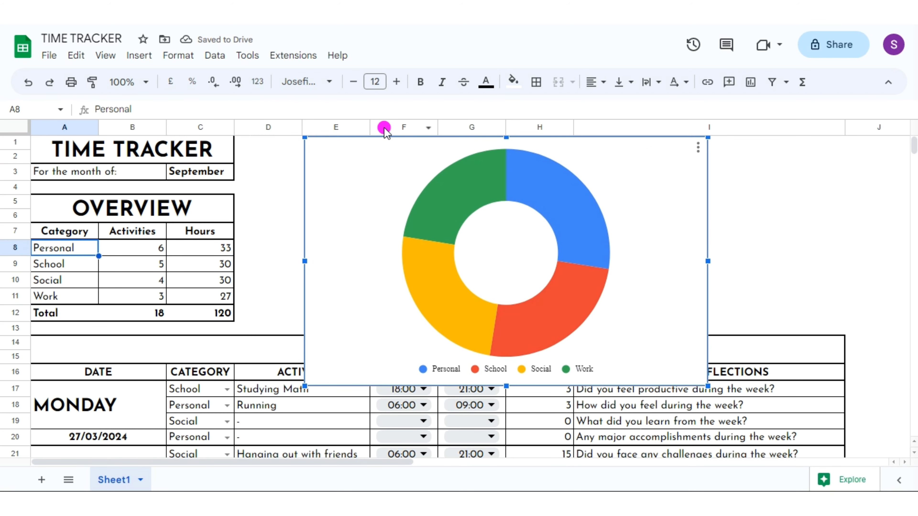
- Widen column E, narrow columns D and G slightly, and shrink the chart to fit across columns E and F above the weekly table
left_click_drag(384, 127, 457, 125)
left_click_drag(301, 126, 293, 124)
left_click_drag(582, 125, 572, 125)
left_click_drag(448, 125, 444, 125)
left_click_drag(695, 386, 390, 321)
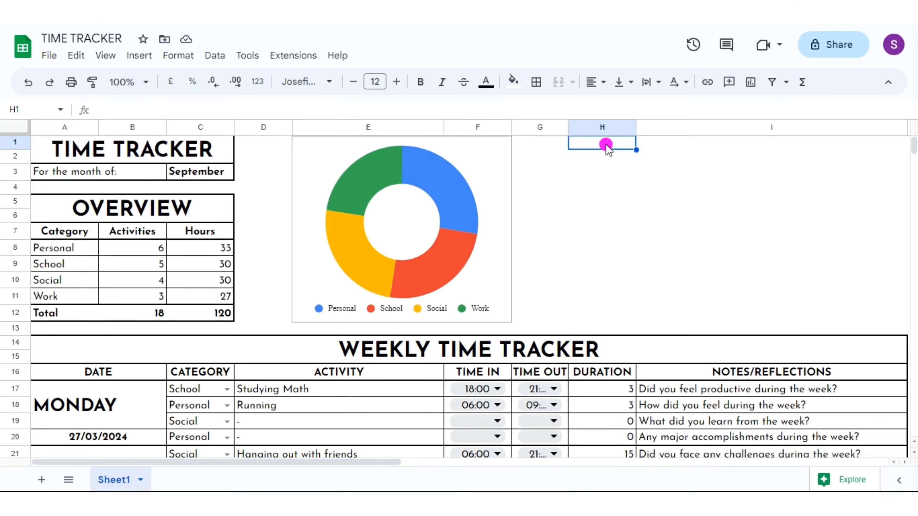
- Merge cells H1:I1 and H2:I3, and repeat the same one-row and two-row merge pattern below them in columns H and I
left_click_drag(606, 144, 611, 105)
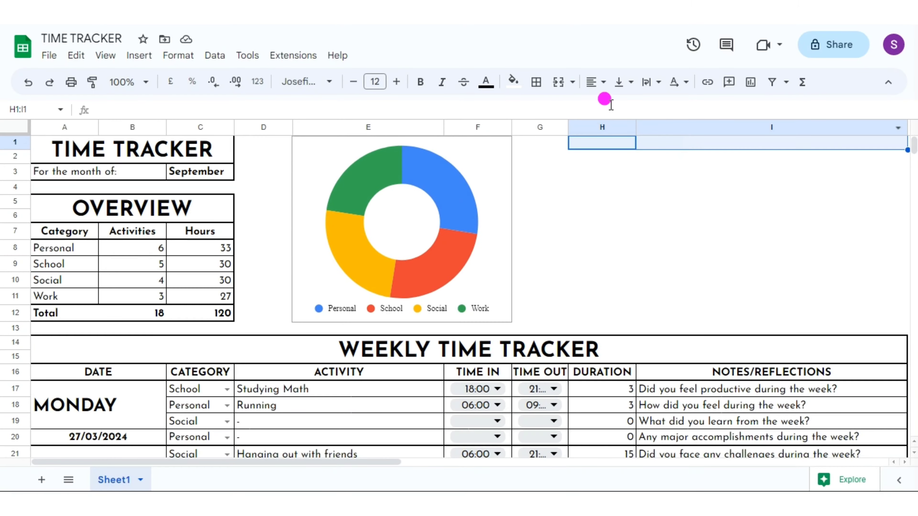
left_click(569, 94)
left_click(612, 159)
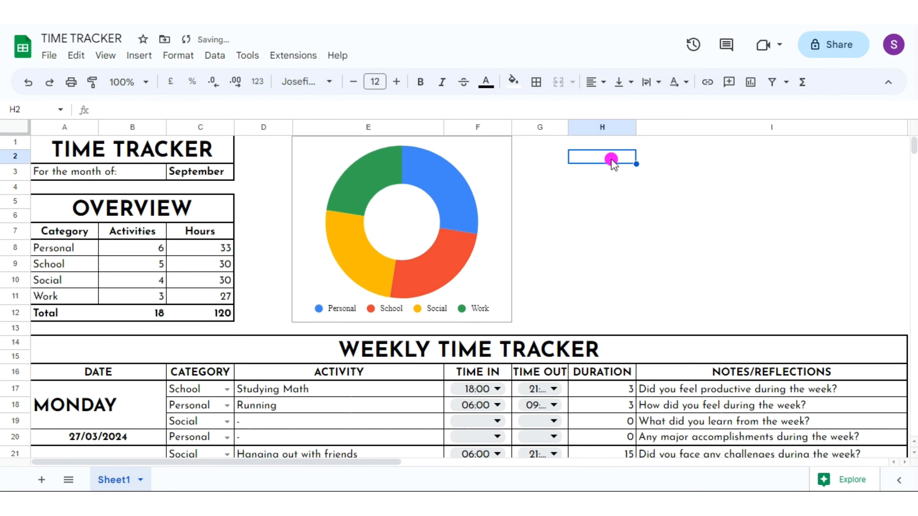
left_click_drag(611, 159, 698, 168)
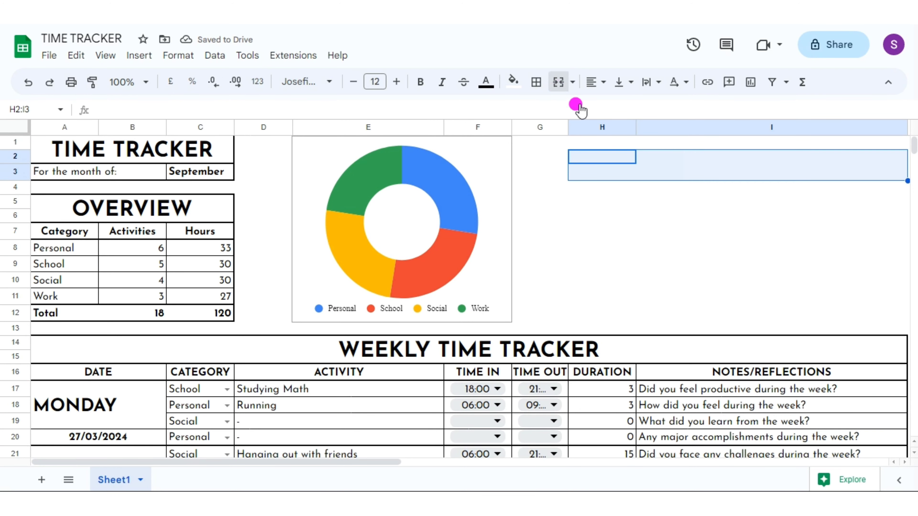
left_click(620, 144)
left_click_drag(620, 144, 883, 297)
left_click(592, 172)
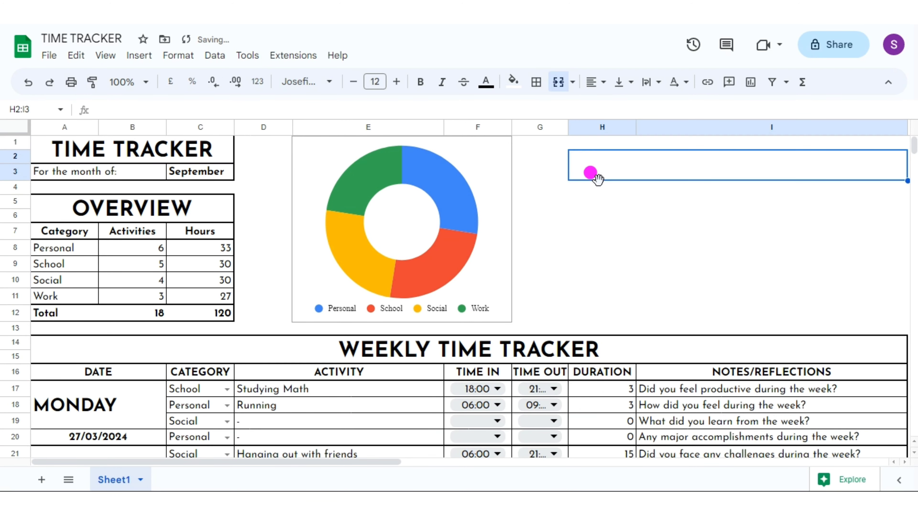
left_click(595, 191)
- Enter the labels PERSONAL in H1, SCHOOL in H4, SOCIAL in H7 and WORK in H10
left_click(597, 146)
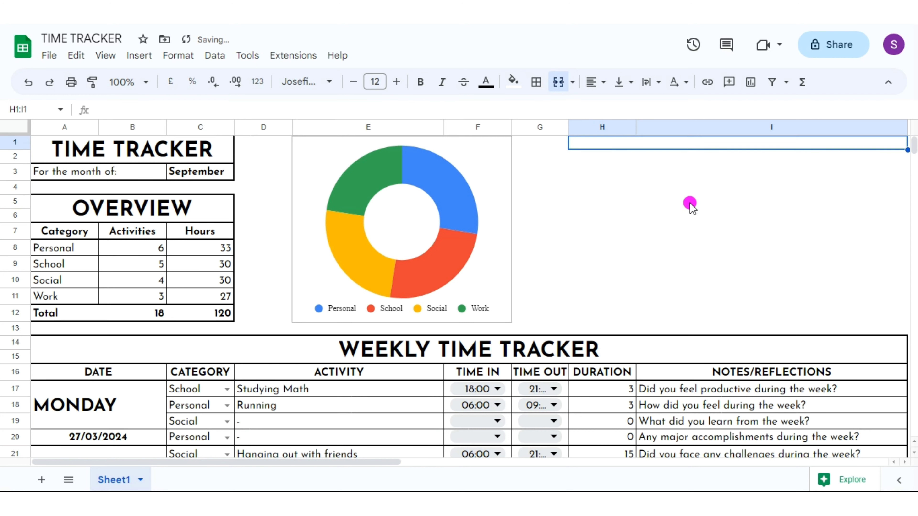
type("P")
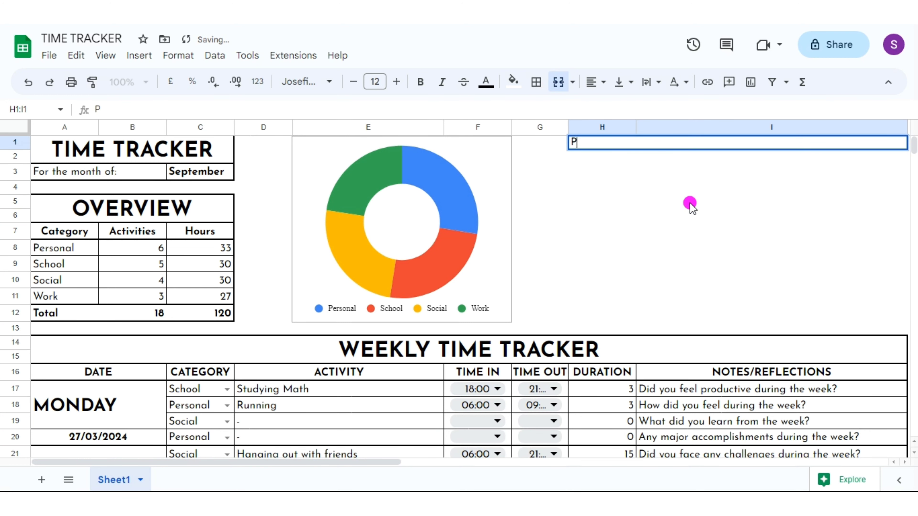
type("ERSONAL")
left_click(645, 188)
type("S")
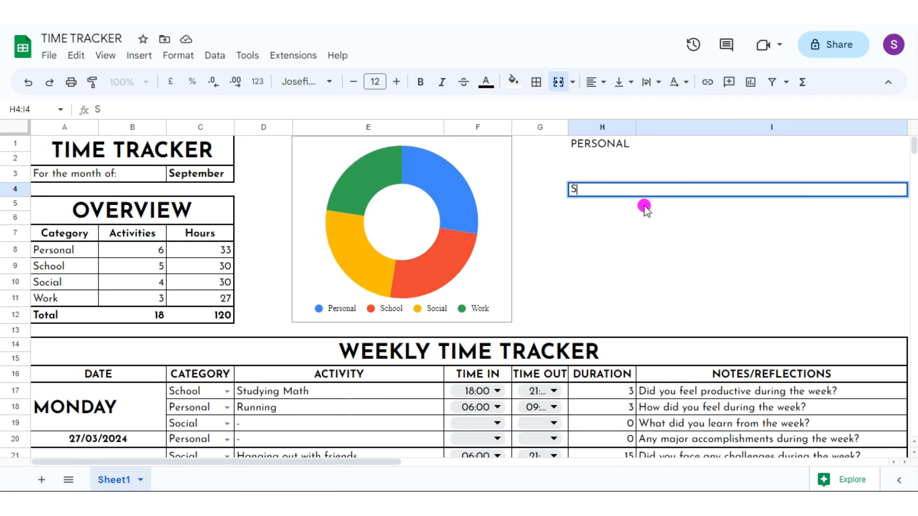
type("CHOOL")
left_click(625, 234)
type("S")
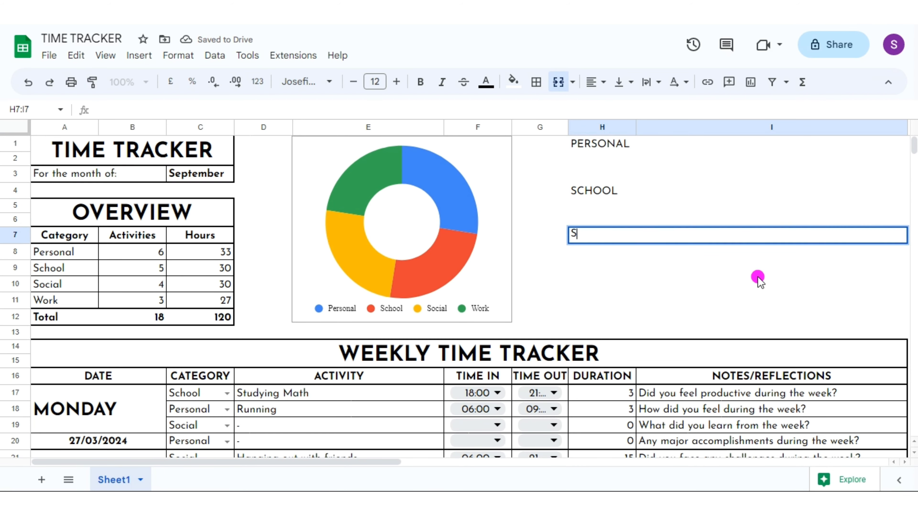
type("OCIAL")
left_click(658, 307)
type("WORK")
- Enter the bar formula =SPARKLINE(B8,{"charttype","bar";"max",B12;"color1","BLACK"}) in the merged cell H2:I3 under PERSONAL
left_click(611, 168)
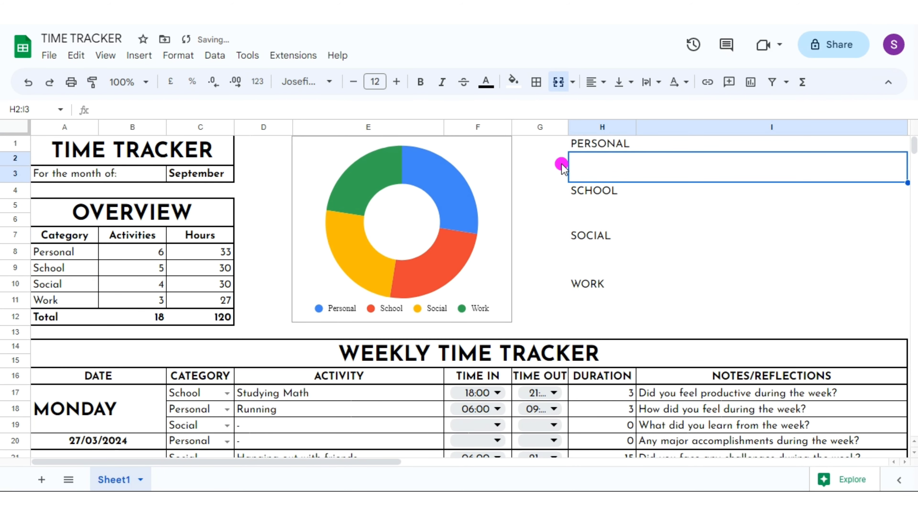
type("=SPARKLINE")
left_click(120, 111)
key("BackSpace")
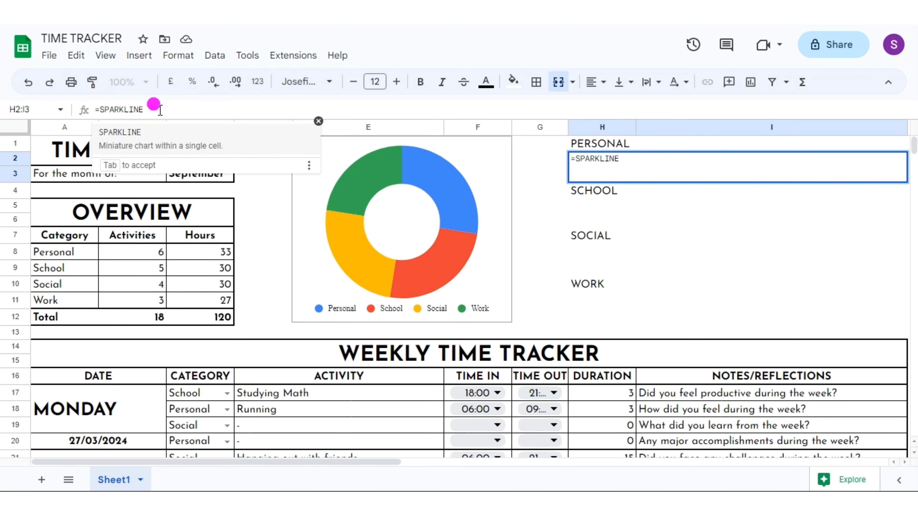
left_click(160, 110)
type("(")
left_click(153, 249)
type(",{")
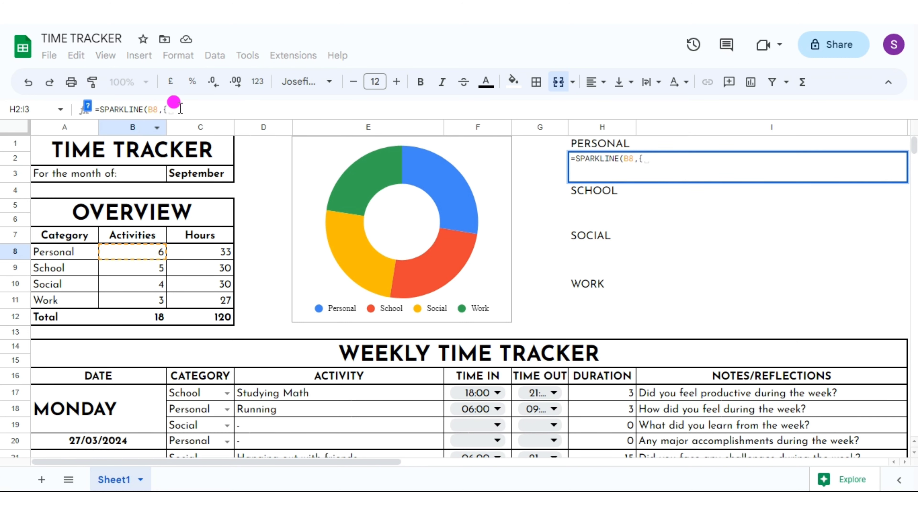
type("\"\"charttype")
type(",\"bar\";\"max\"")
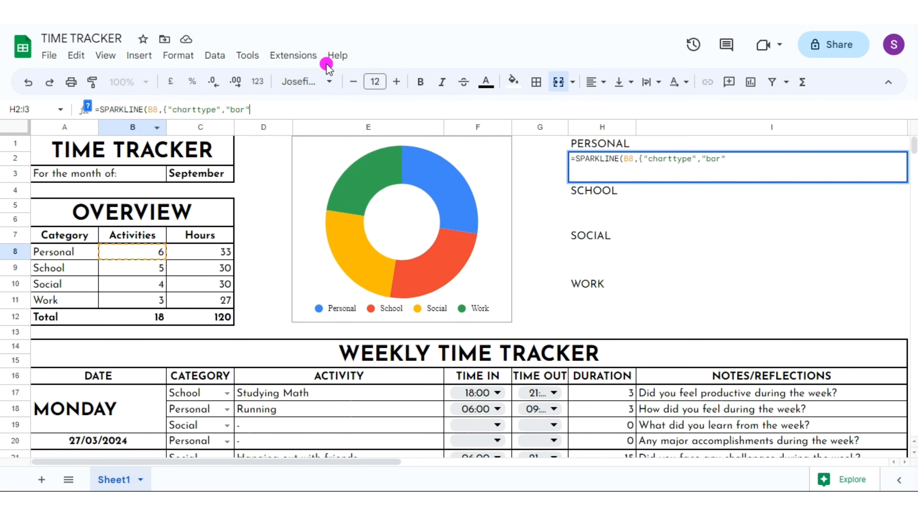
type(",")
left_click(150, 317)
type(";\"max\",B12")
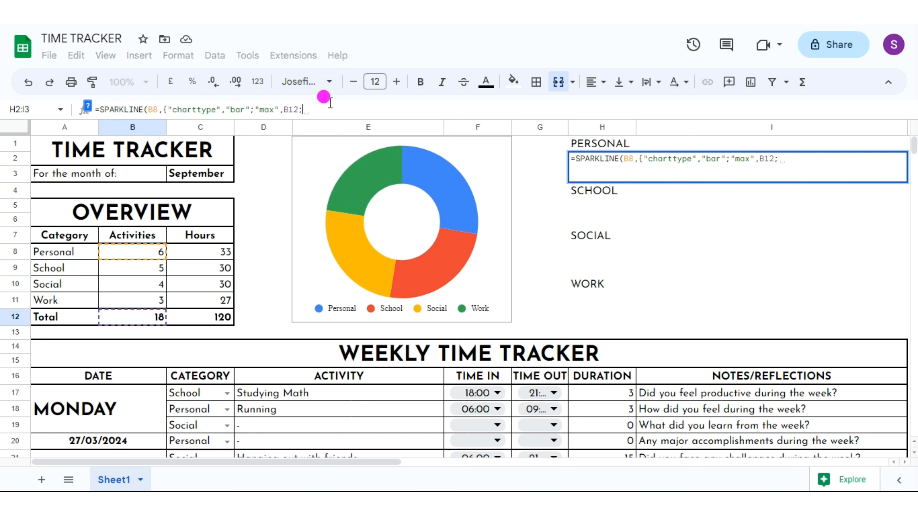
type("\"color1")
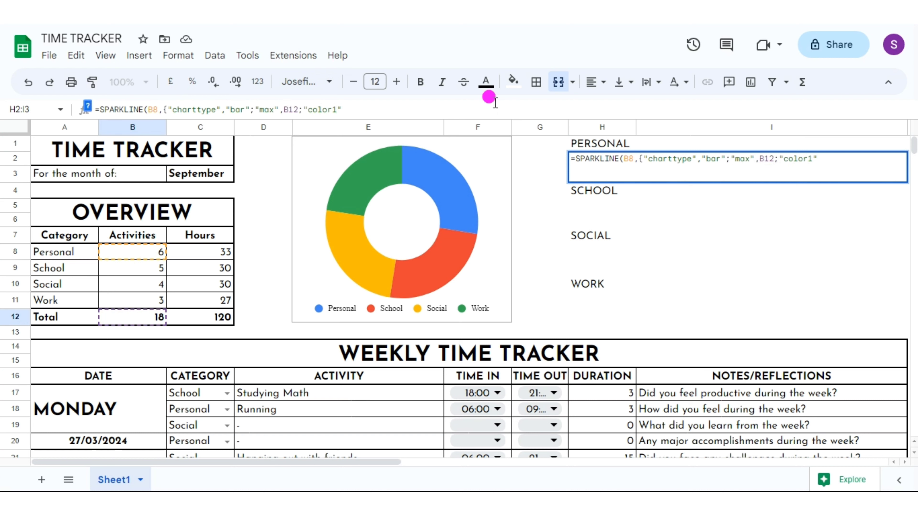
type("\",\"BLACK")
key("Return")
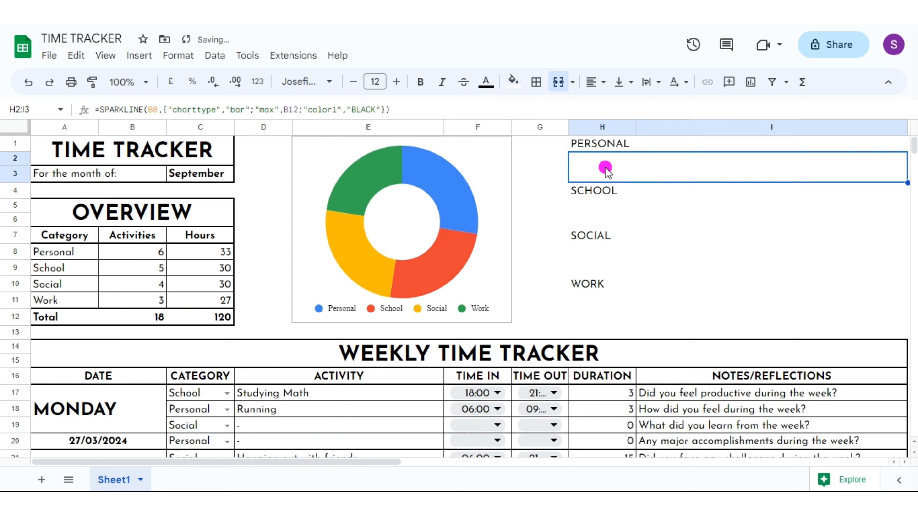
- Copy the PERSONAL bar formula into the merged cell H5:I6 under SCHOOL and change its data reference to B9
left_click_drag(95, 111, 389, 107)
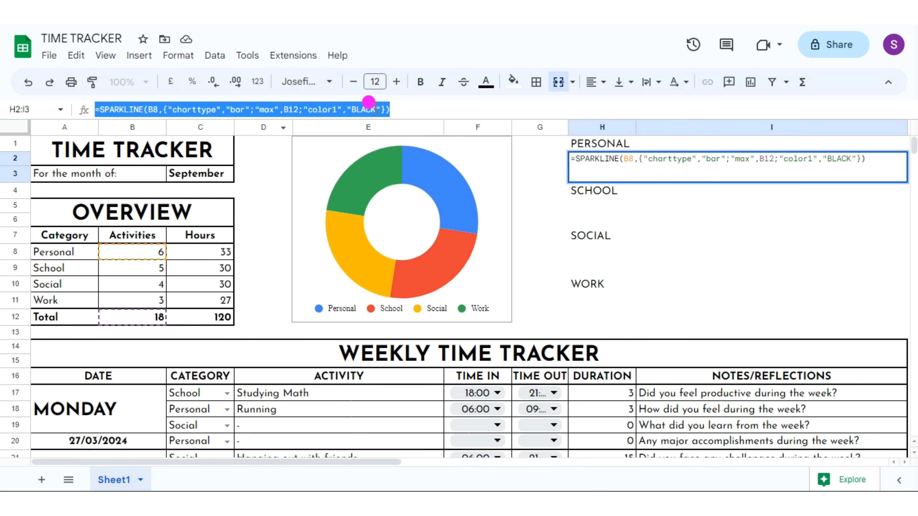
right_click(373, 108)
left_click(404, 158)
left_click(608, 213)
left_click(124, 102)
right_click(125, 104)
left_click(137, 139)
double_click(160, 109)
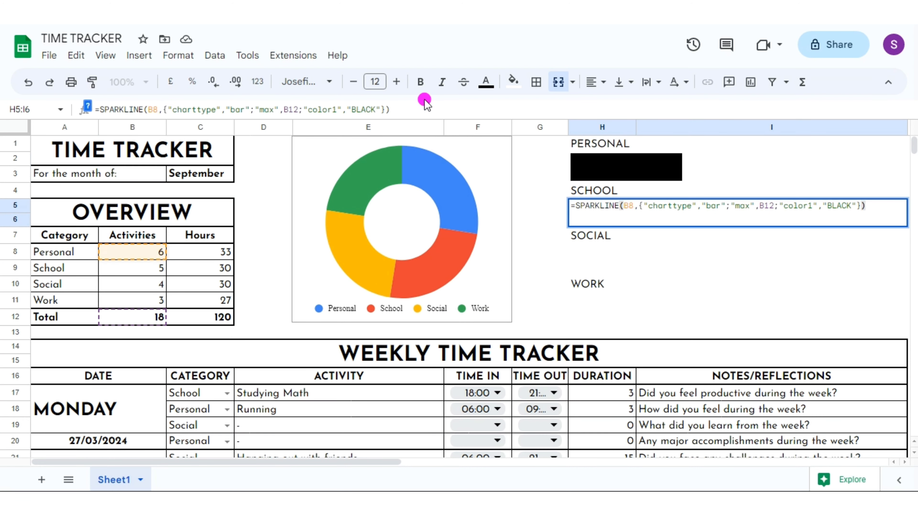
key("BackSpace")
left_click(145, 268)
left_click(385, 108)
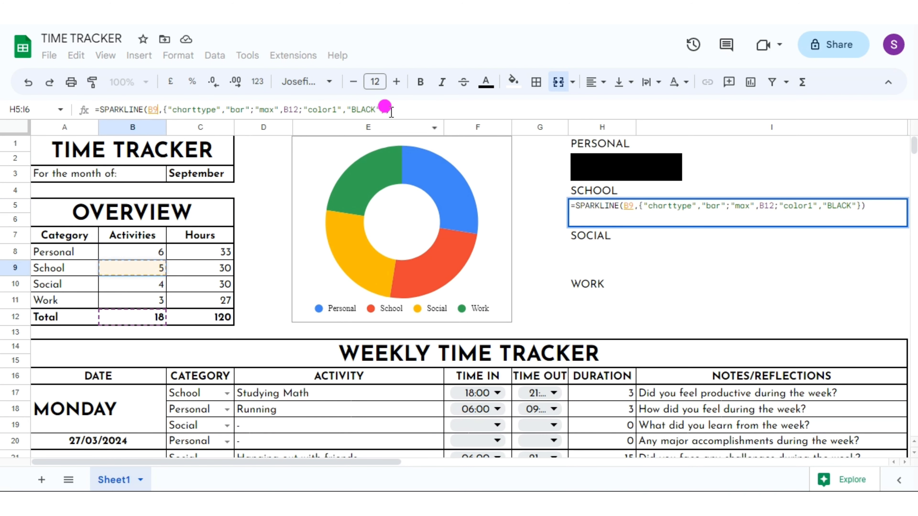
key("Return")
- Paste the bar formula into the merged cell H8:I9 under SOCIAL and change its data reference to B10
left_click(640, 259)
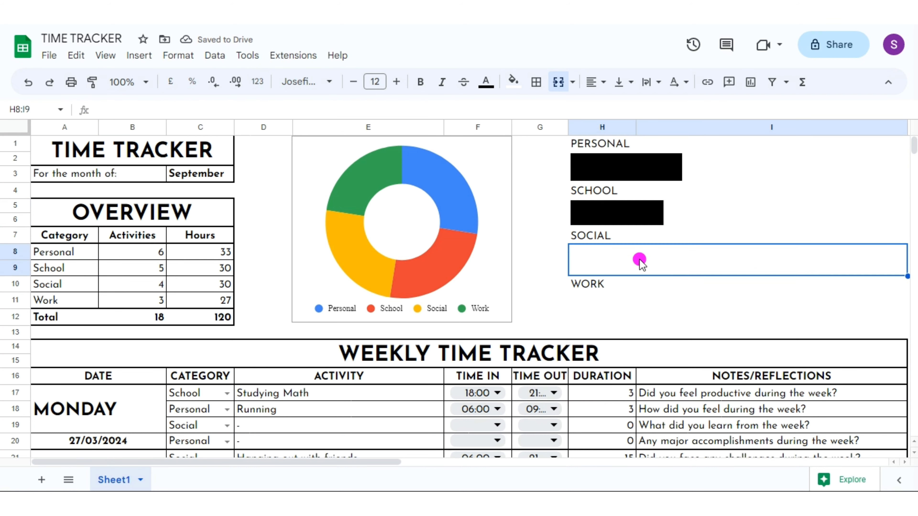
right_click(160, 109)
left_click(205, 151)
left_click(148, 109)
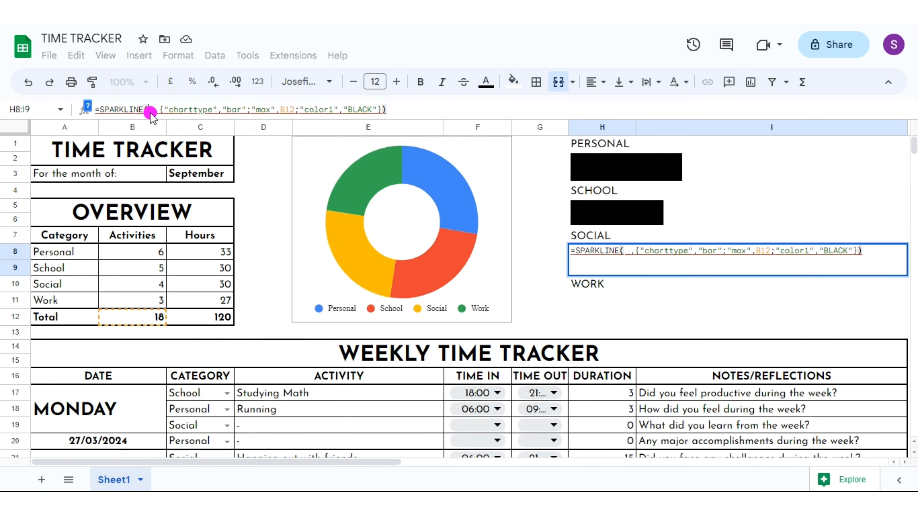
left_click(148, 286)
key("Return")
- Paste the bar formula into the merged cell H11:I12 under WORK and change its data reference to B11
left_click(588, 302)
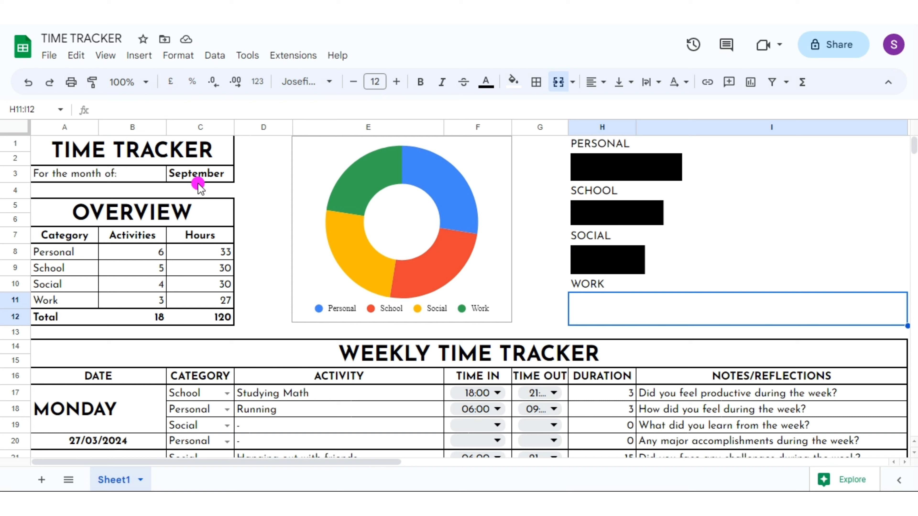
right_click(140, 109)
left_click(173, 205)
left_click(148, 109)
left_click(132, 300)
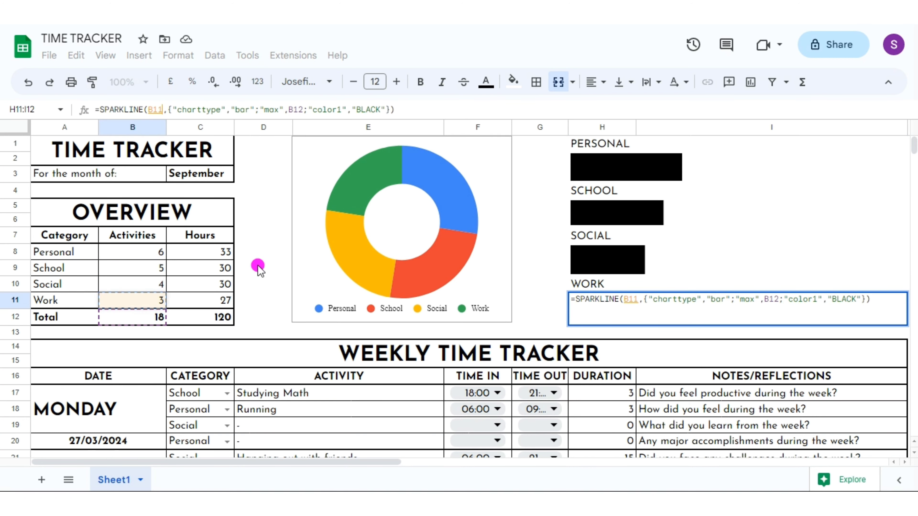
key("Return")
left_click(691, 213)
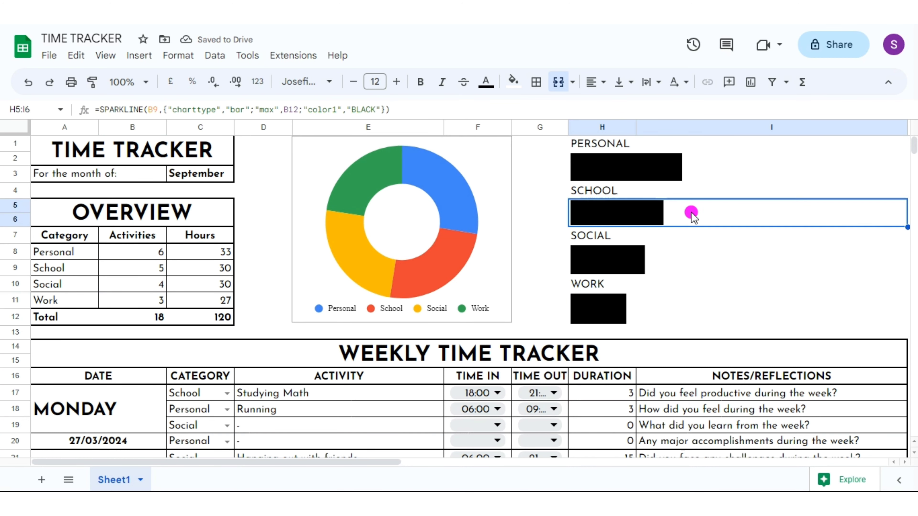
left_click(688, 260)
left_click(689, 316)
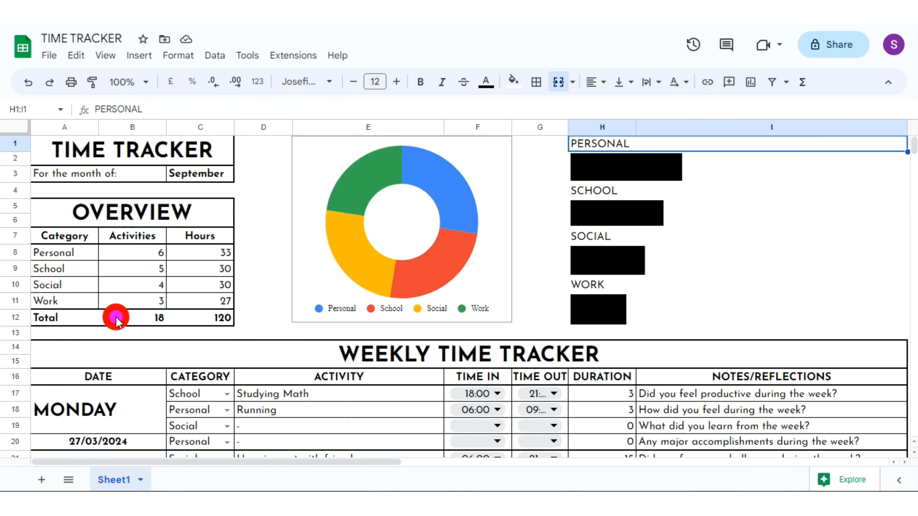
- Add inner vertical borders to the overview's Total row A12:C12 and choose the thin border style
left_click(76, 316)
left_click(536, 82)
left_click(611, 113)
left_click(665, 132)
left_click(680, 149)
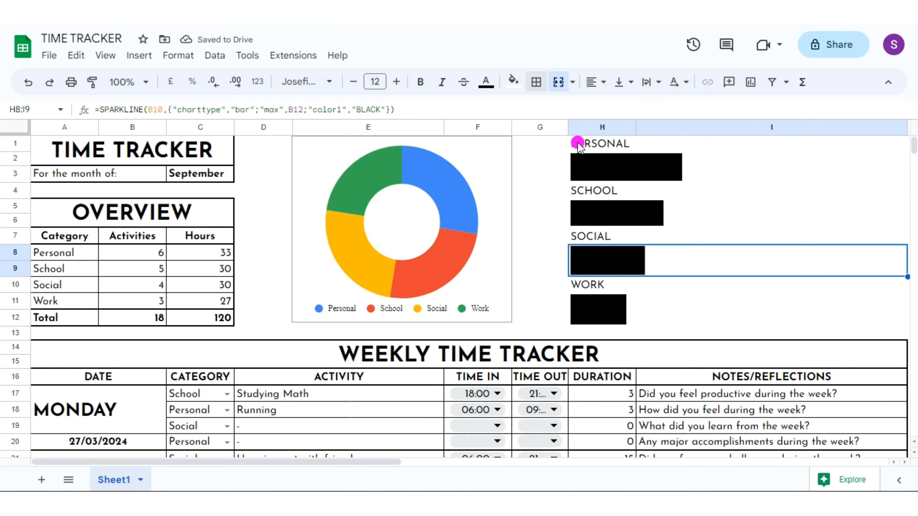
- Outline each category block, H1:I3, H4:I6, H7:I9 and H10:I12, with a heavier black outer border
left_click_drag(577, 144, 610, 176)
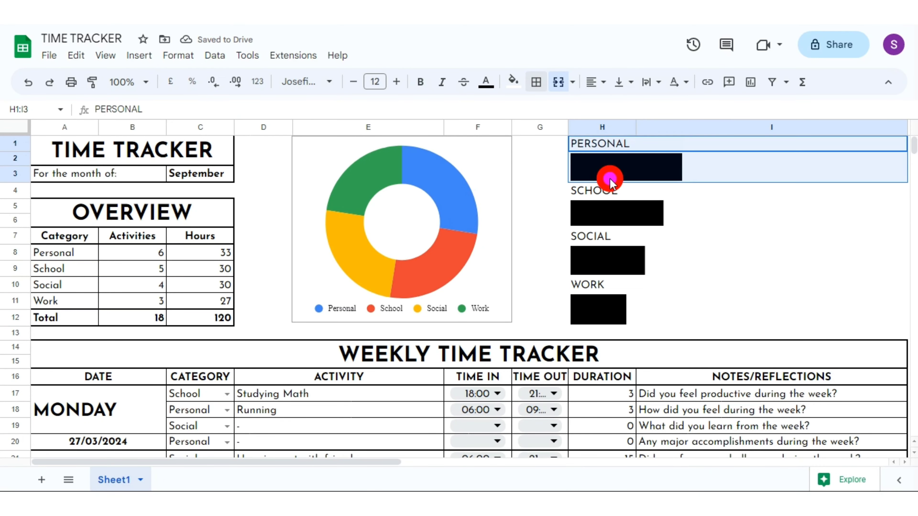
left_click(536, 82)
left_click(660, 133)
left_click(681, 165)
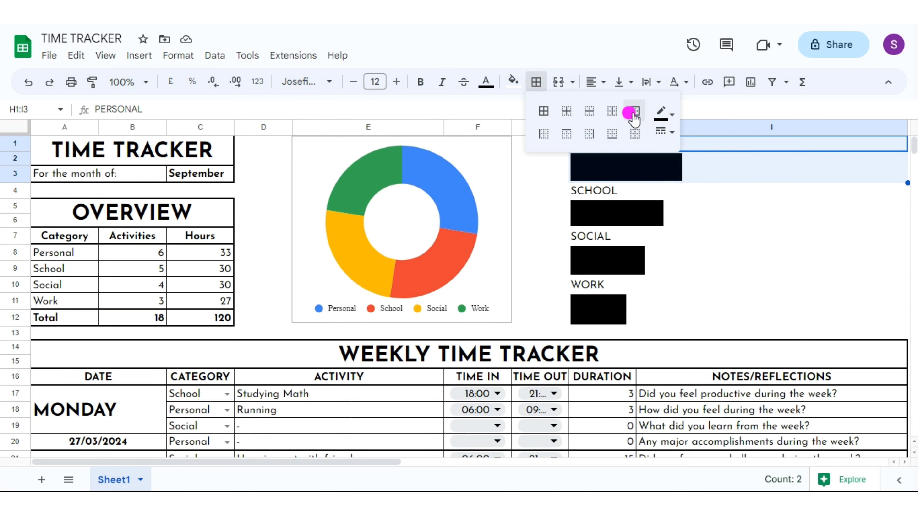
left_click(635, 111)
left_click_drag(597, 191, 611, 318)
left_click(536, 82)
left_click(635, 111)
left_click(536, 82)
left_click(635, 111)
left_click(537, 84)
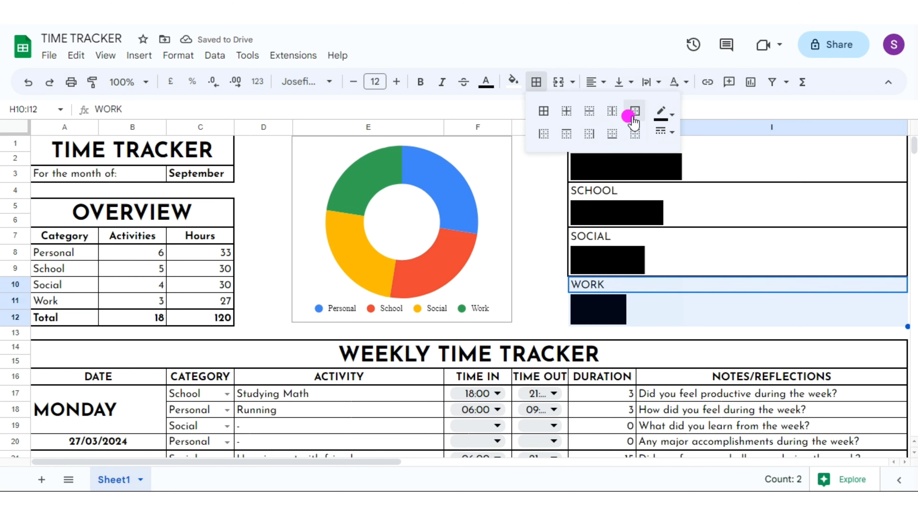
left_click(635, 112)
- Add a thin bottom border under each of the labels PERSONAL, SCHOOL, SOCIAL and WORK
left_click(713, 144)
left_click(536, 82)
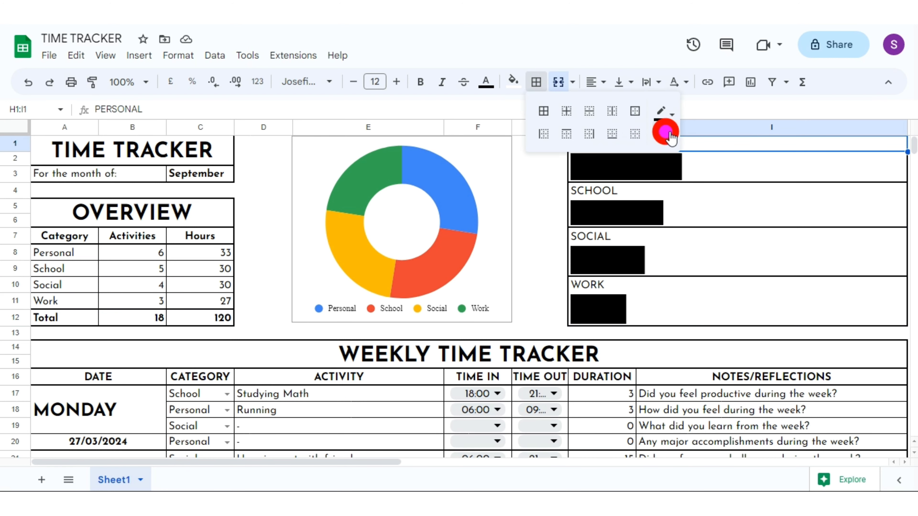
left_click(637, 191)
left_click(536, 82)
left_click(611, 135)
left_click(649, 238)
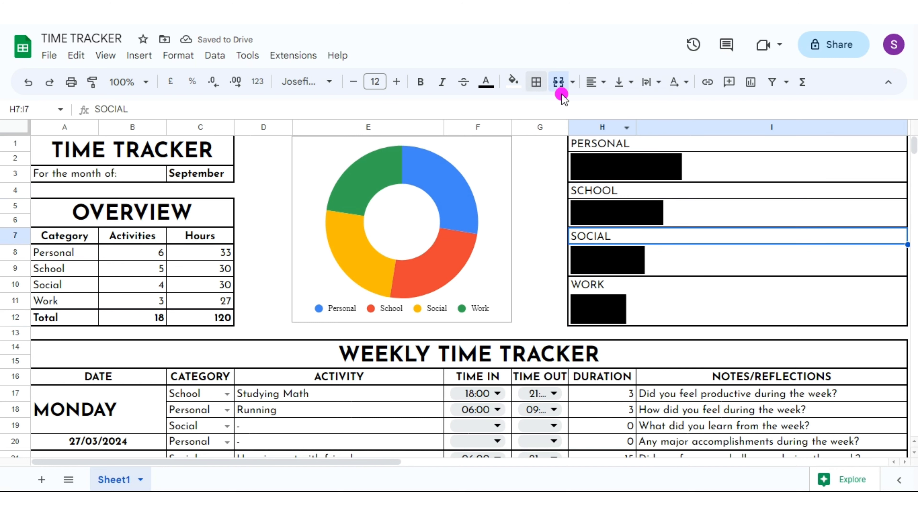
left_click(536, 81)
left_click(652, 287)
left_click(536, 82)
left_click(610, 135)
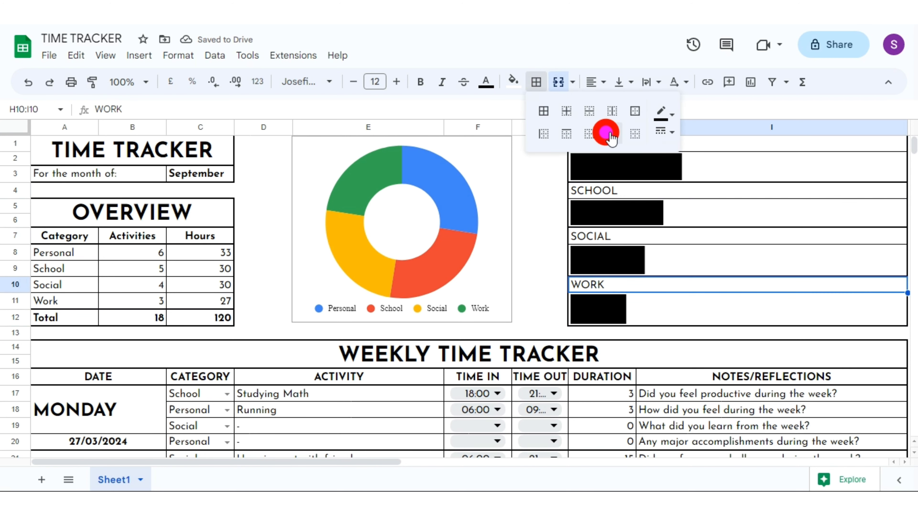
left_click(546, 228)
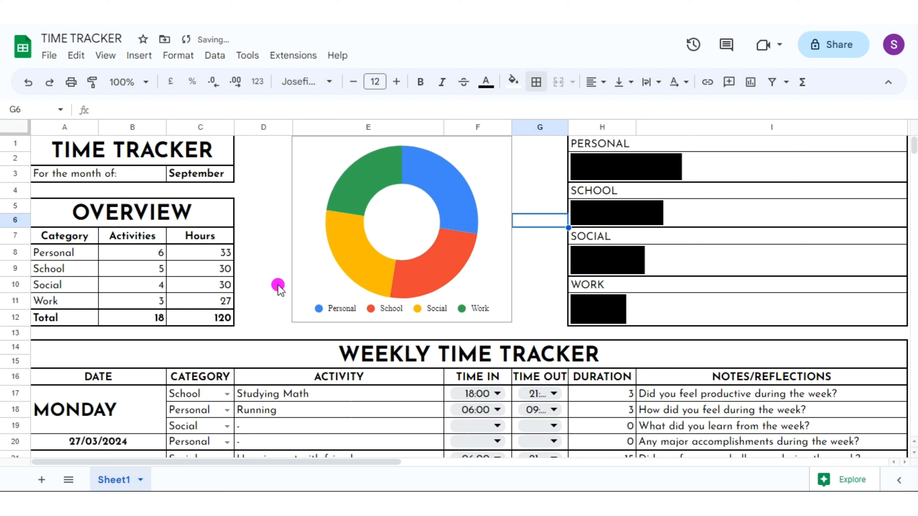
- Set Monday's category in C18 to Social and in C17 to Personal, and set the time out in G18 to 07:00
left_click(158, 255)
left_click(226, 410)
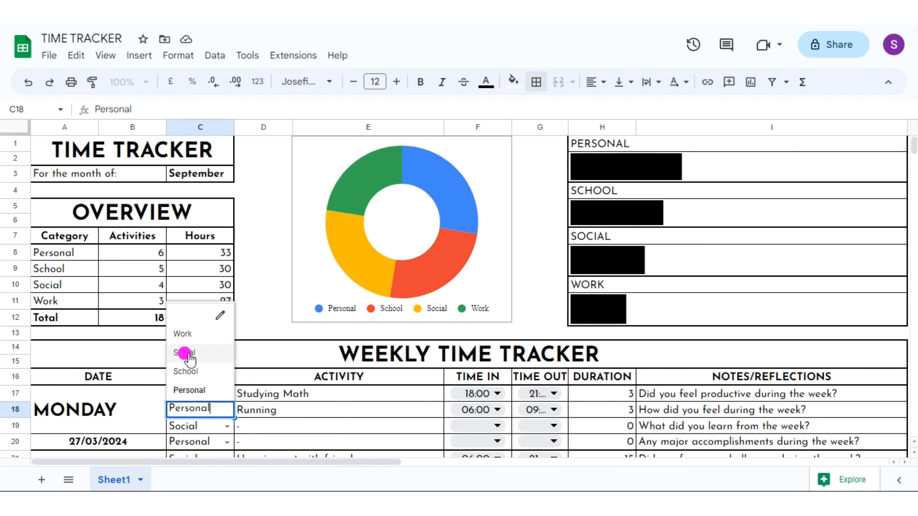
left_click(188, 356)
left_click(226, 394)
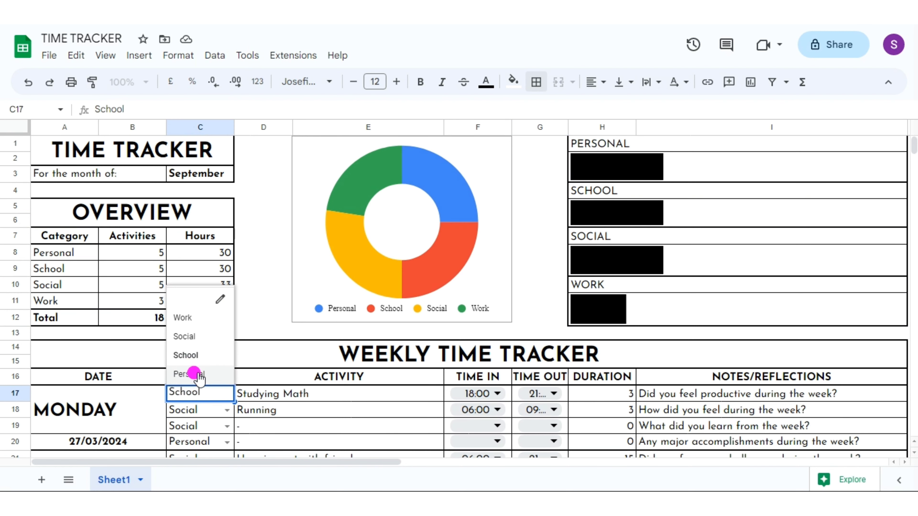
left_click(189, 373)
left_click(554, 409)
left_click(525, 244)
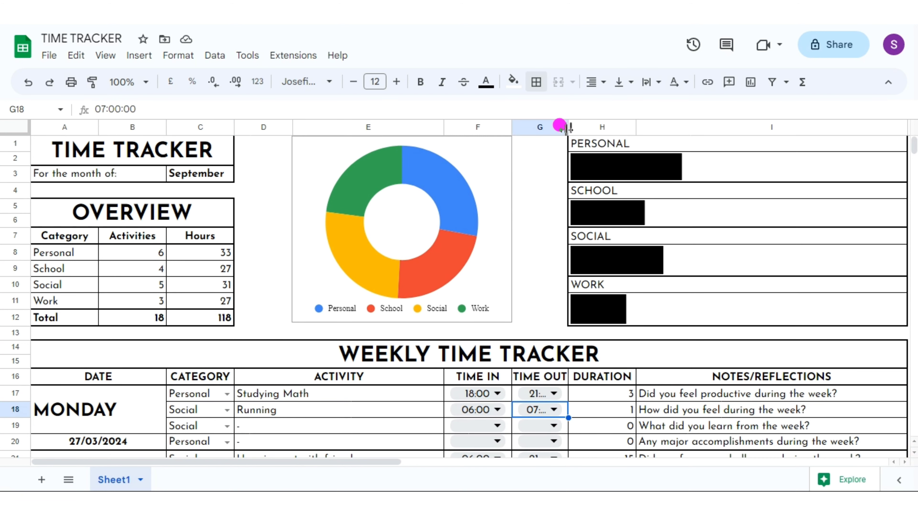
- Widen column G, slightly narrow columns D and F, and resize the chart to fit across columns E and F down to row 12
left_click_drag(569, 127, 577, 126)
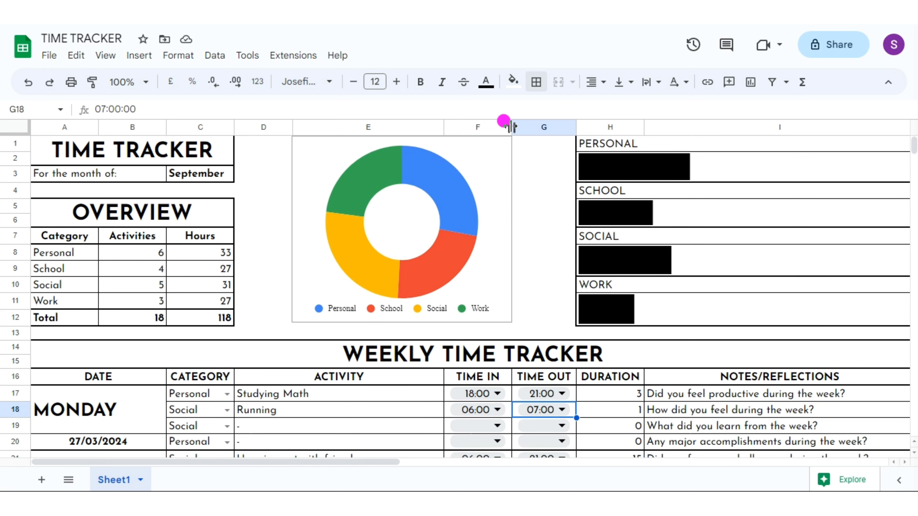
left_click_drag(512, 126, 502, 123)
left_click(389, 154)
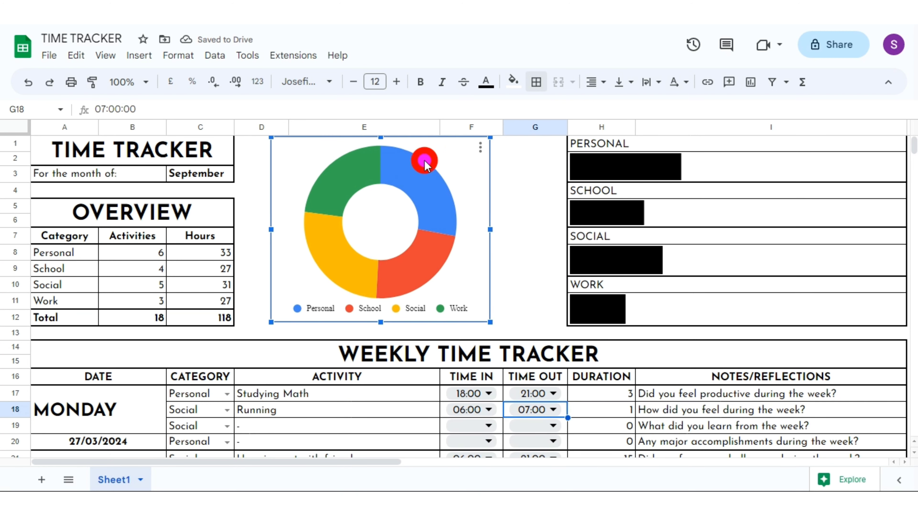
mouse_move(508, 230)
left_mouse_down()
mouse_move(488, 226)
mouse_move(504, 228)
left_mouse_up()
left_click_drag(291, 228, 289, 228)
left_click(535, 207)
left_click(482, 262)
left_click_drag(397, 322, 397, 326)
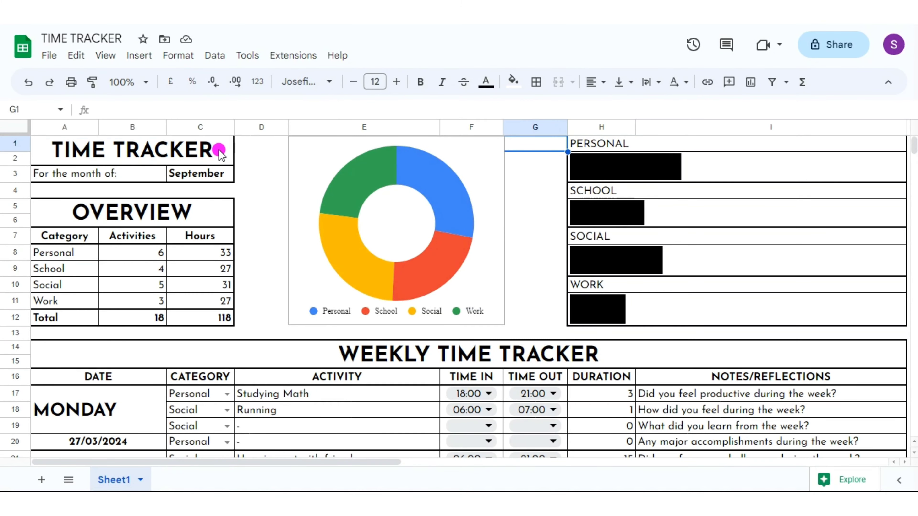
- Fill the TIME TRACKER and OVERVIEW titles with the custom dark mauve and the September cell with the custom pale pink
left_click(219, 149)
left_click(513, 83)
left_click(517, 308)
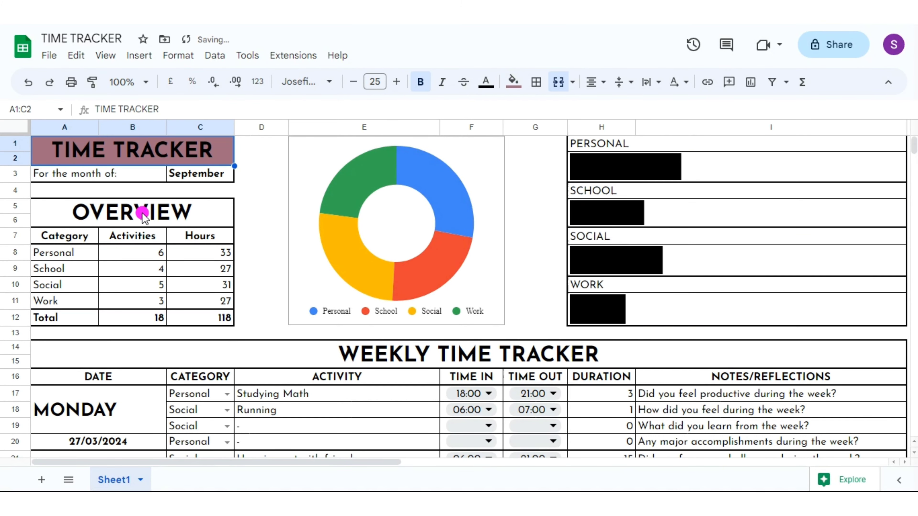
left_click(200, 174)
left_click(512, 83)
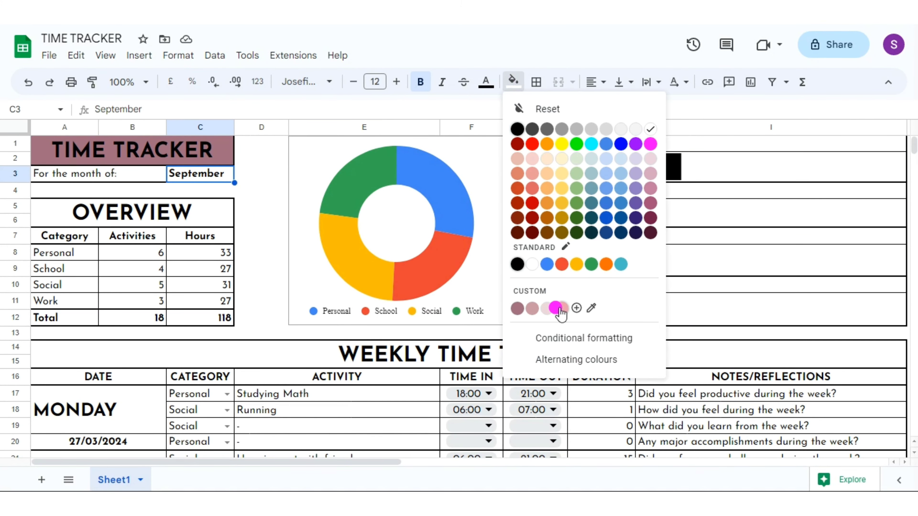
left_click(205, 202)
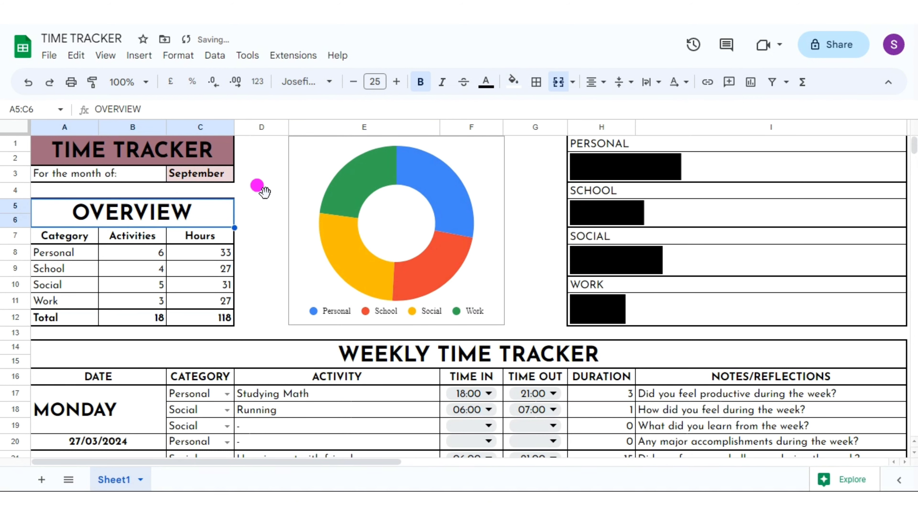
left_click(513, 83)
left_click(517, 308)
- Fill the overview's header row A7:C7 and Total row A12:C12 with the custom pale pink
left_click_drag(67, 236, 200, 235)
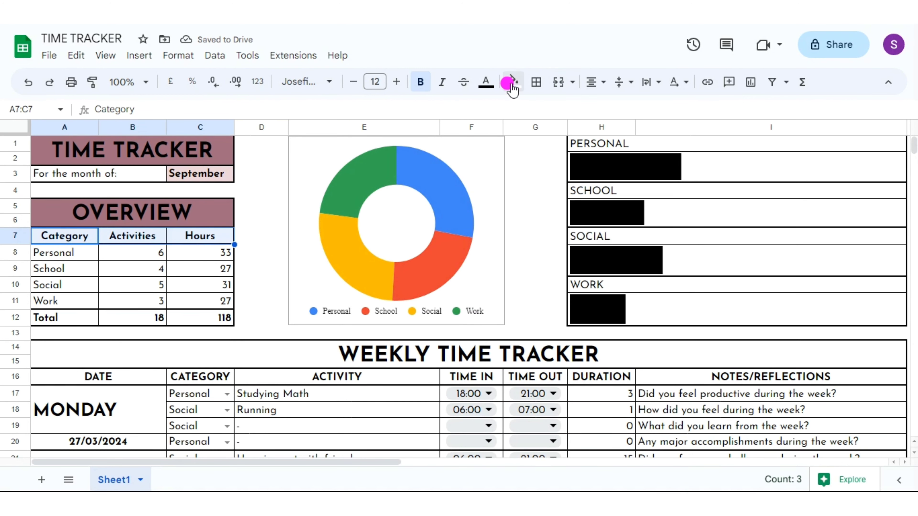
left_click(513, 82)
left_click(547, 309)
left_click_drag(81, 319, 200, 318)
left_click(512, 82)
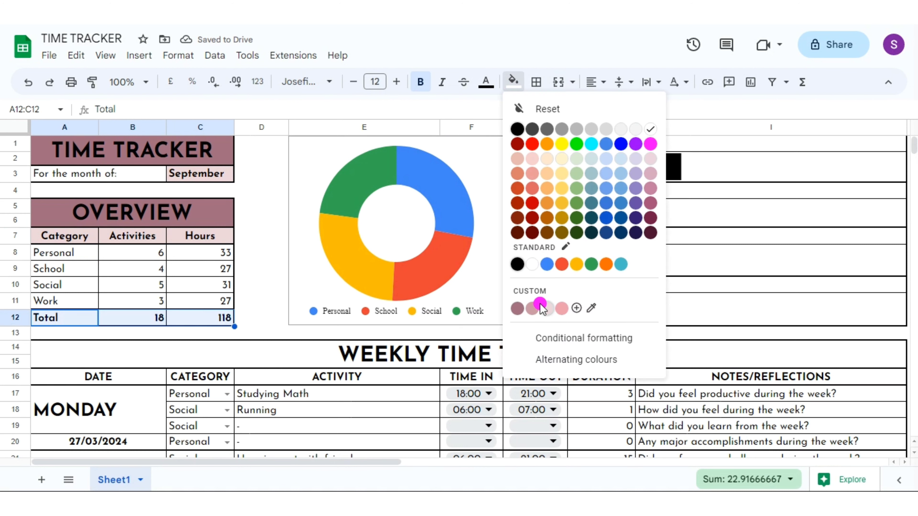
left_click(545, 307)
- Fill the WEEKLY TIME TRACKER title with the custom dark mauve and its header row A16:I16 with the custom pale pink
left_click(221, 353)
left_click(513, 83)
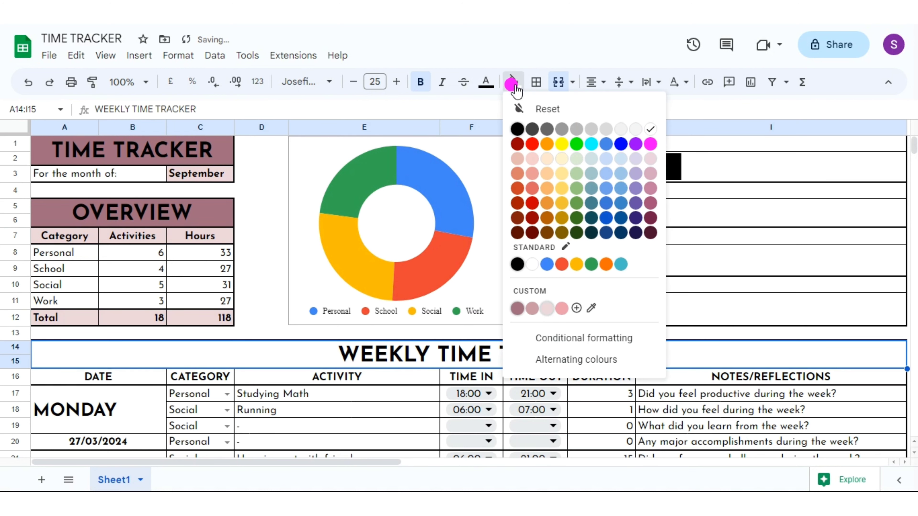
left_click(512, 308)
left_click_drag(147, 376, 672, 376)
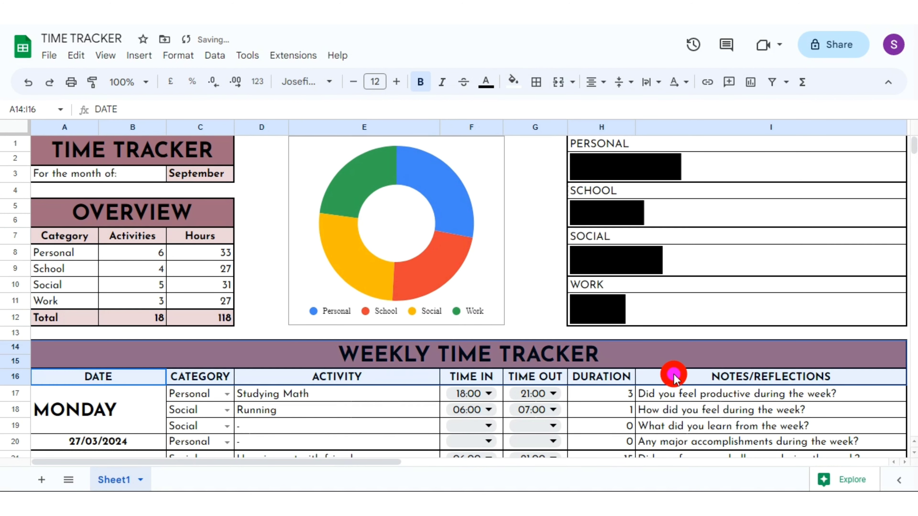
left_click(512, 83)
left_click(537, 310)
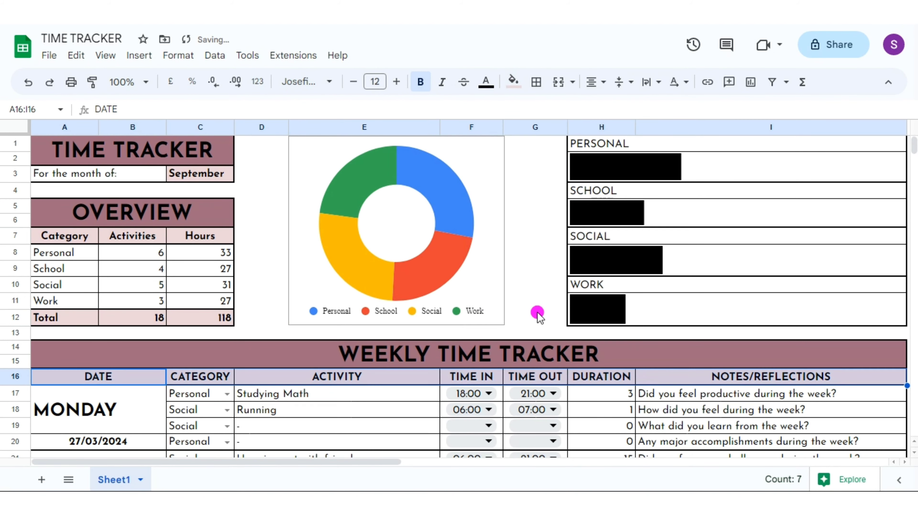
- Fill the day and date cells A17:B44, from MONDAY to SUNDAY, with the custom medium dusty pink
left_click(137, 407)
scroll(117, 198, "down", 5)
left_click_drag(135, 173, 88, 481)
left_click(513, 82)
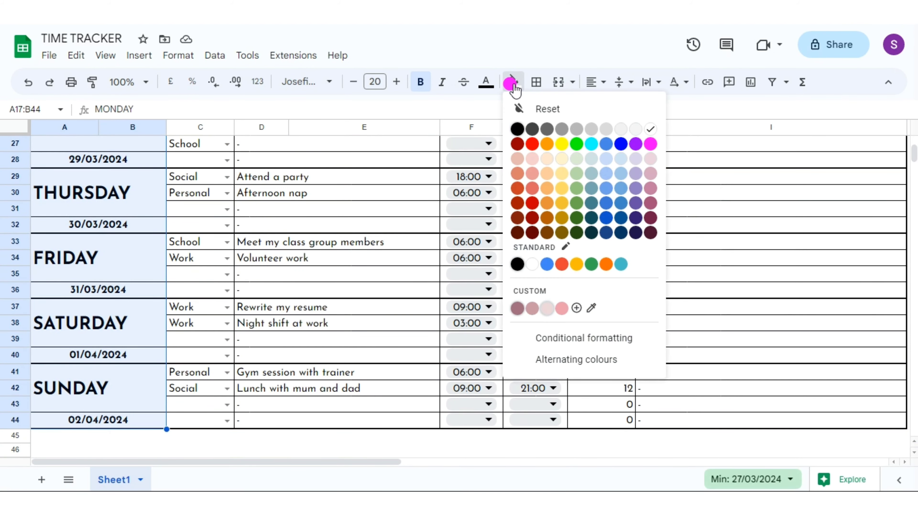
left_click(531, 311)
left_click_drag(914, 153, 914, 141)
left_click(769, 393)
- Set the doughnut chart's Personal slice to the custom dark mauve
left_click(493, 177)
double_click(485, 174)
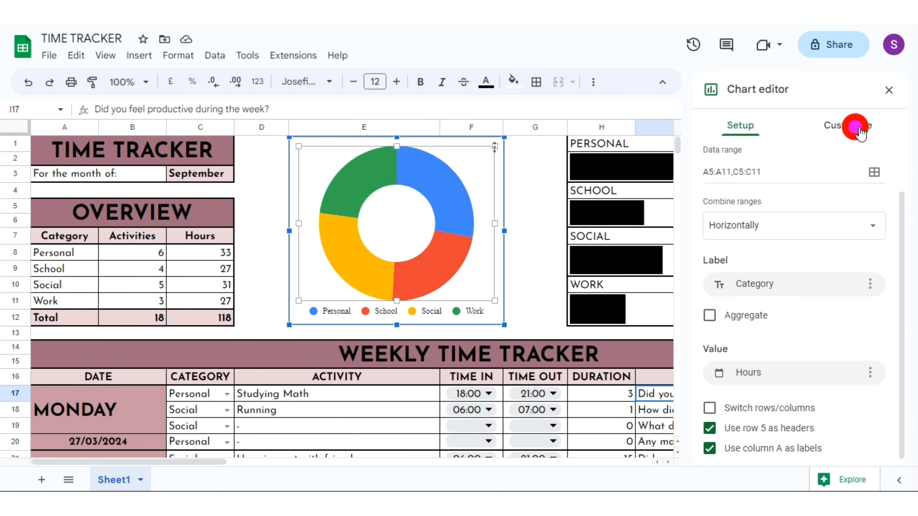
left_click(855, 126)
left_click(748, 242)
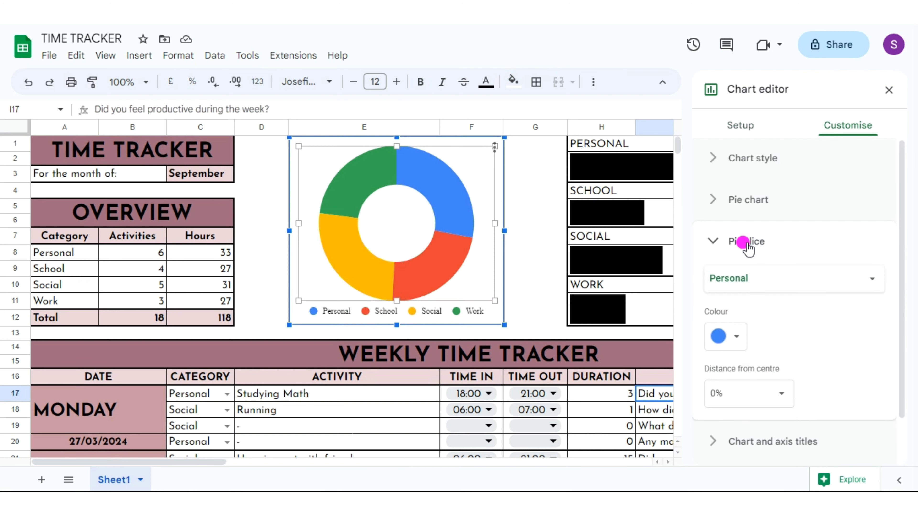
left_click(740, 343)
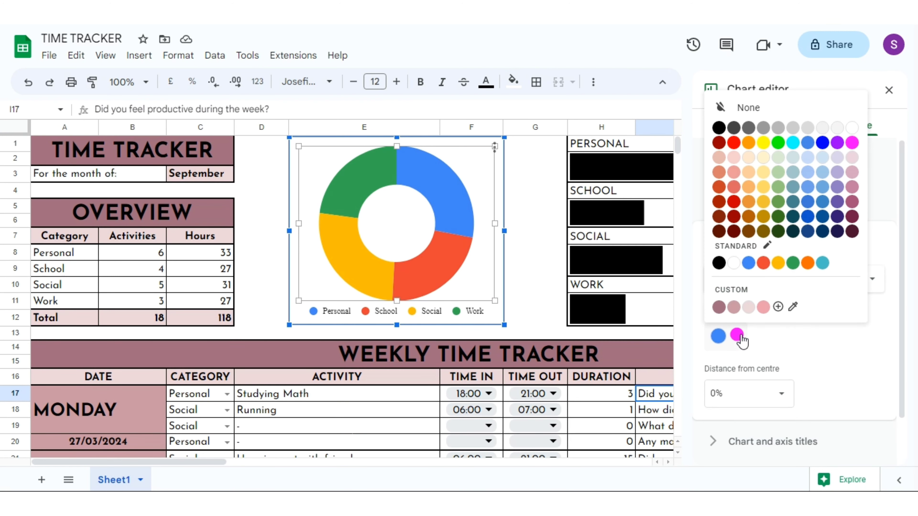
left_click(717, 306)
- Colour the doughnut chart's School slice with the custom pale pink and its Social slice with the custom medium dusty pink
left_click(870, 280)
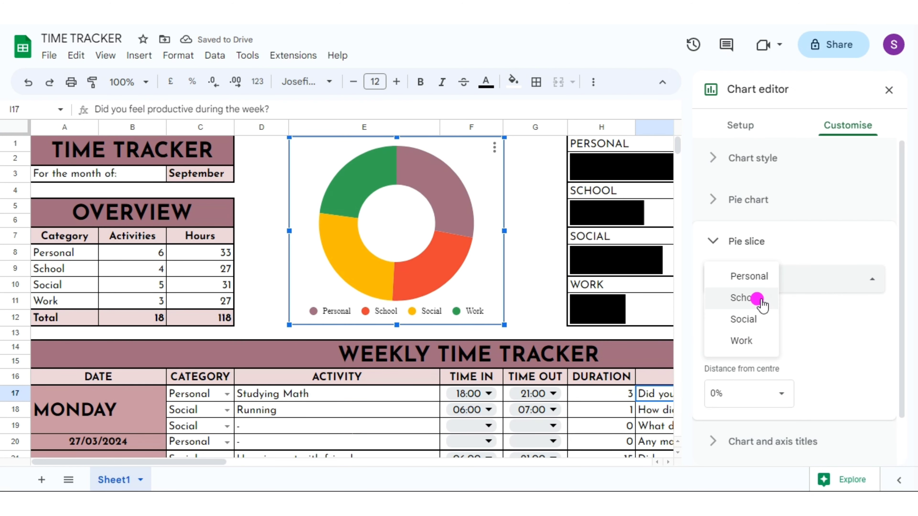
left_click(757, 298)
left_click(724, 337)
left_click(733, 304)
left_click(858, 280)
left_click(759, 298)
left_click(734, 337)
left_click(734, 307)
- Colour the doughnut chart's Work slice with the custom salmon pink and close the chart editor
left_click(795, 279)
left_click(761, 299)
left_click(737, 337)
left_click(763, 308)
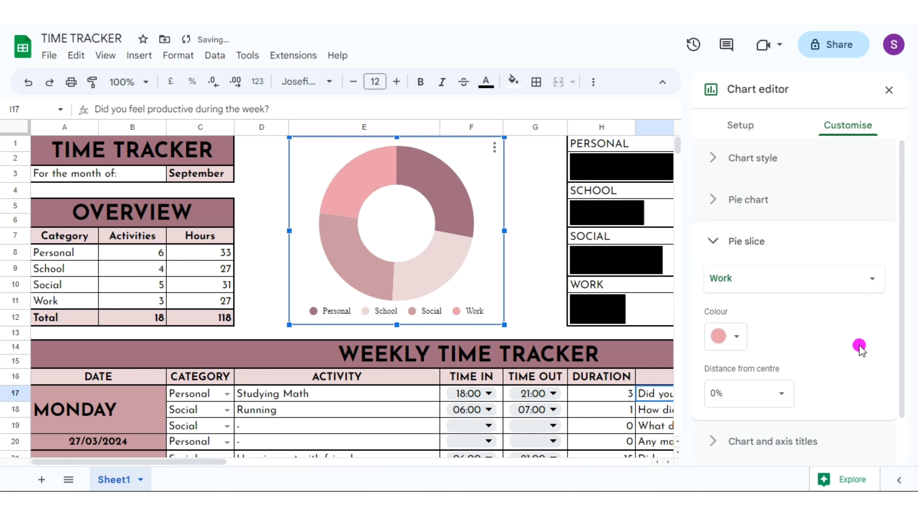
left_click(884, 93)
- Set the color1 hex codes in the PERSONAL, SCHOOL, SOCIAL and WORK sparkline formulas to match the doughnut chart's slice colours
double_click(639, 170)
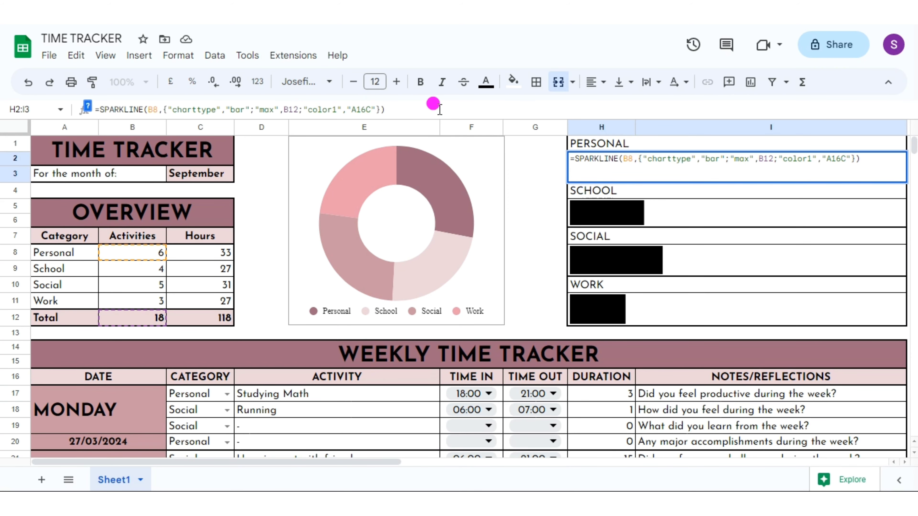
double_click(598, 205)
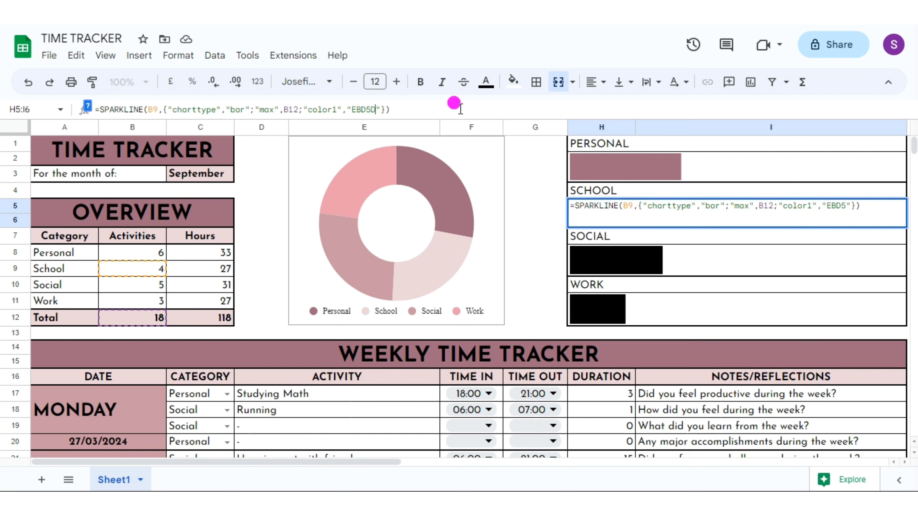
double_click(629, 253)
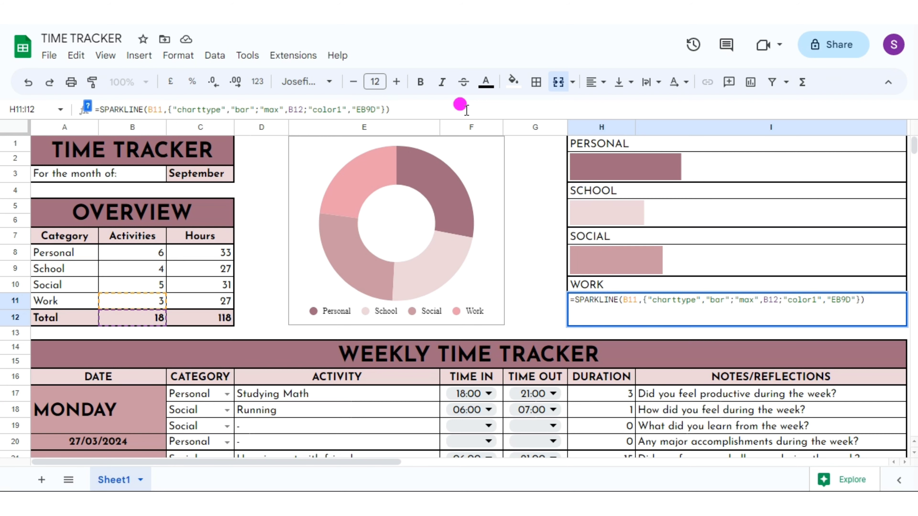
left_click(268, 158)
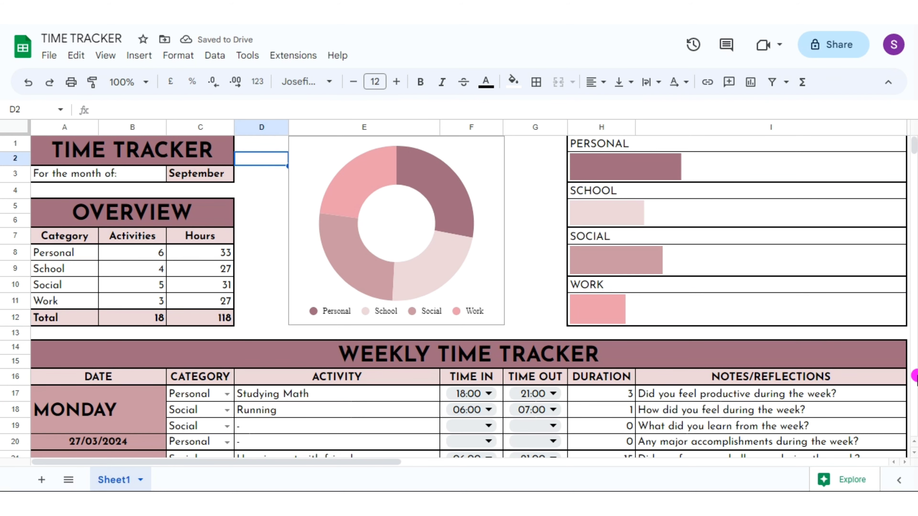
- Delete the empty columns J to Z beside the tracker
scroll(913, 452, "down", 8)
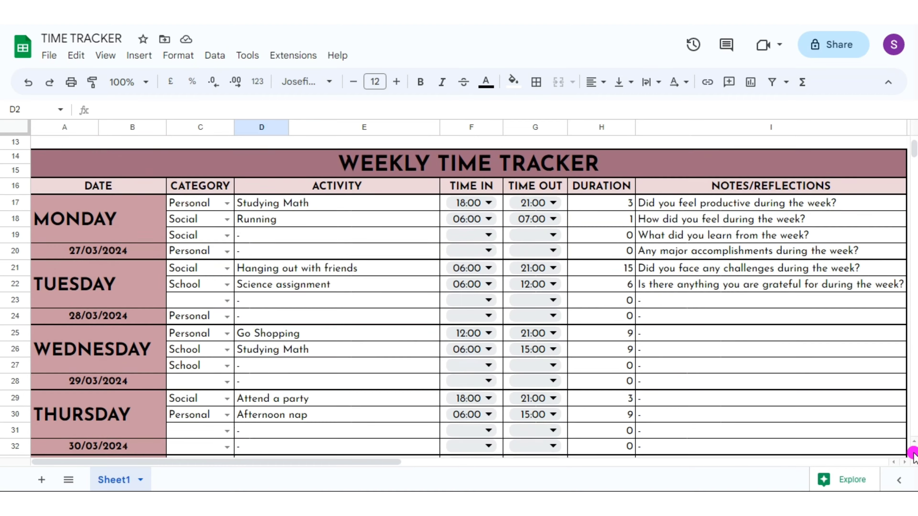
scroll(914, 453, "down", 3)
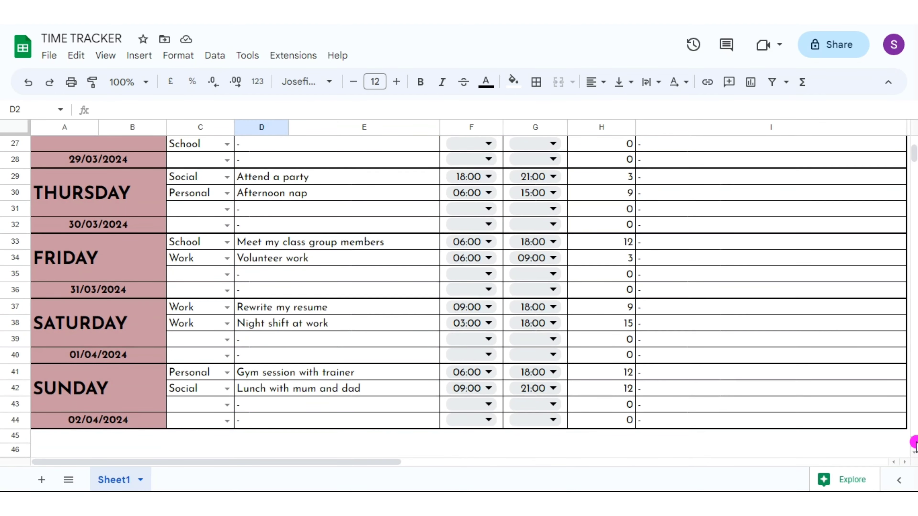
scroll(914, 443, "up", 9)
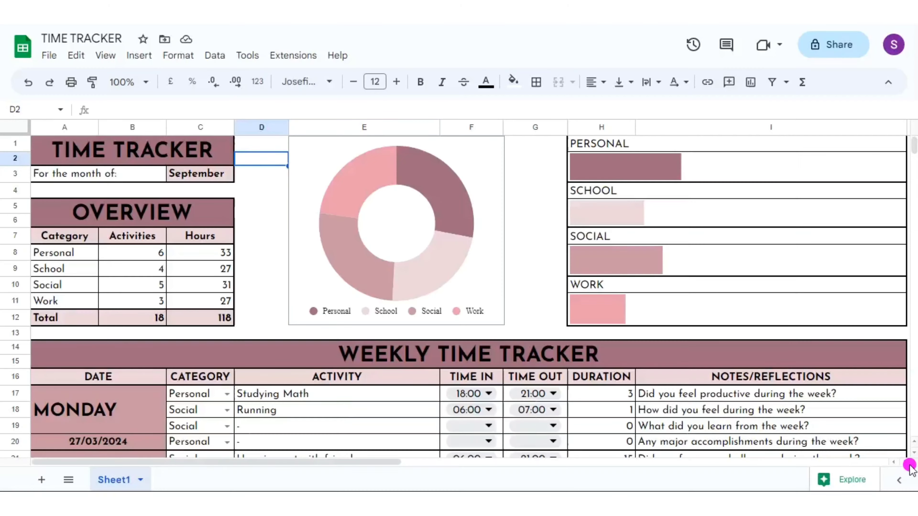
scroll(908, 467, "right", 3)
left_click(738, 127)
key("ctrl+shift+Right")
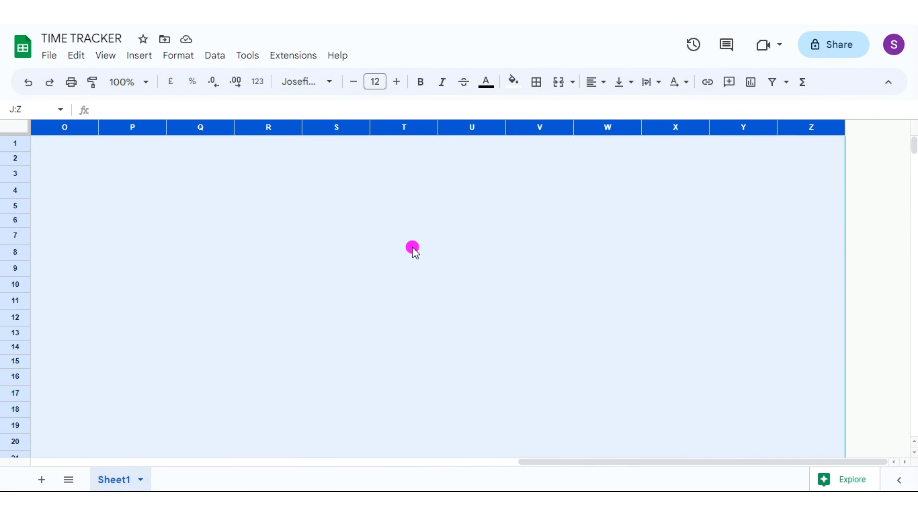
right_click(412, 250)
left_click(484, 234)
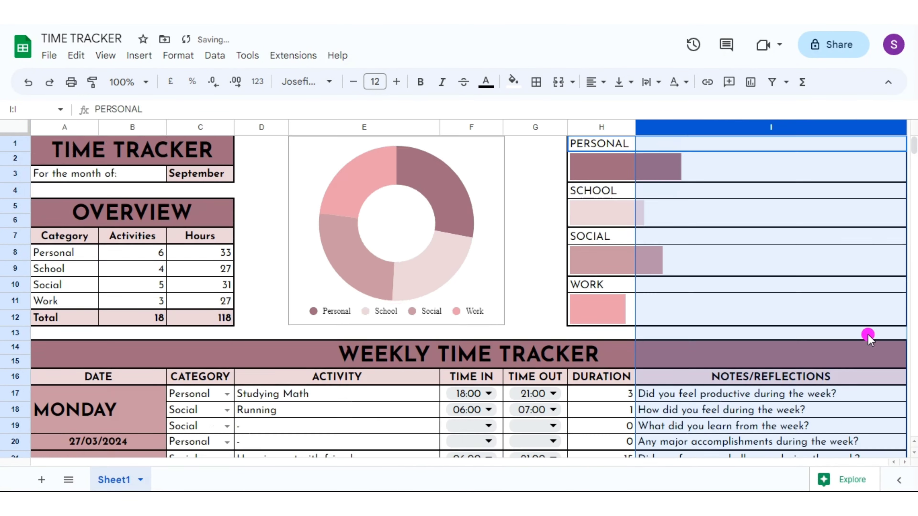
- Delete the empty rows 45 to 1000 below the SUNDAY block
scroll(911, 454, "down", 8)
scroll(912, 454, "down", 2)
left_click(16, 353)
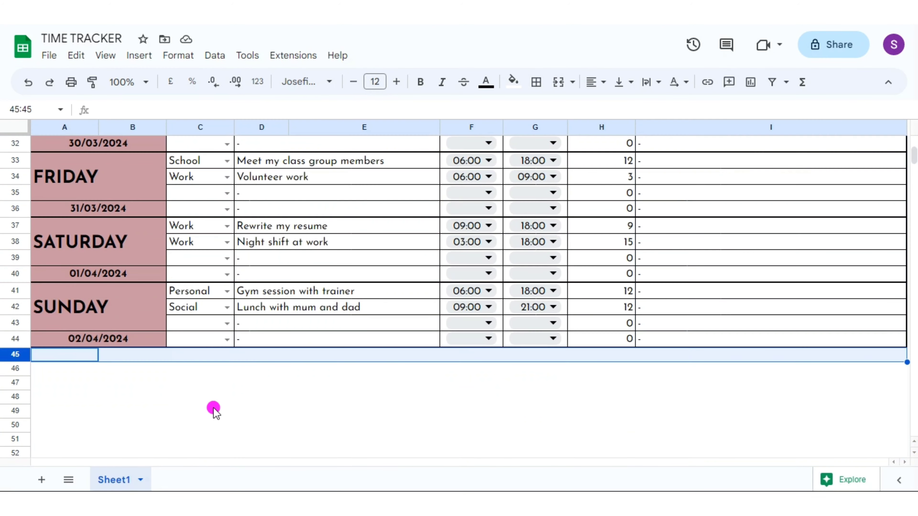
key("ctrl+shift+Down")
right_click(256, 289)
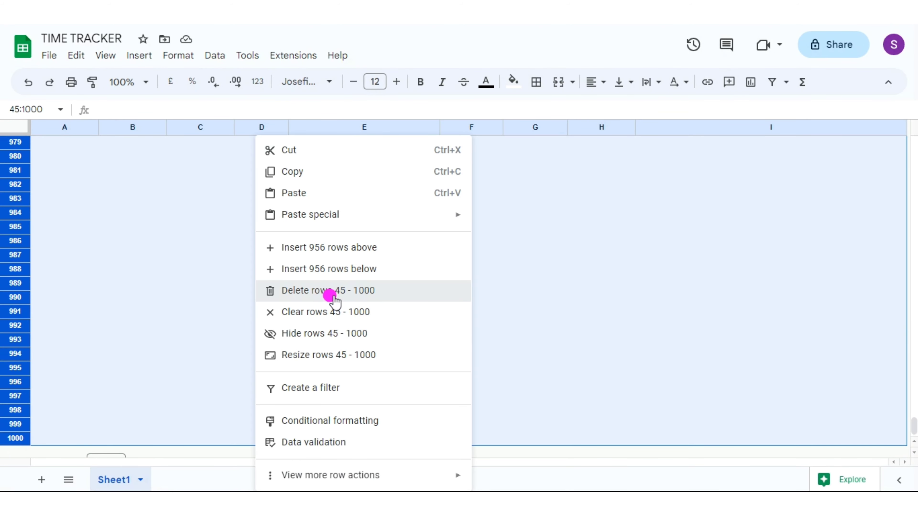
left_click(328, 292)
- Review the finished sheet from the TIME TRACKER title down to the SUNDAY block
left_click(915, 263)
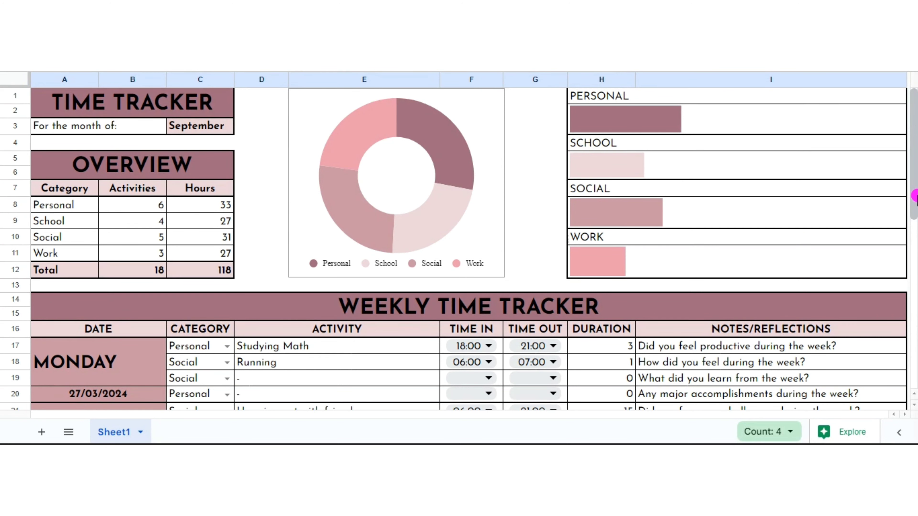
scroll(915, 404, "down", 6)
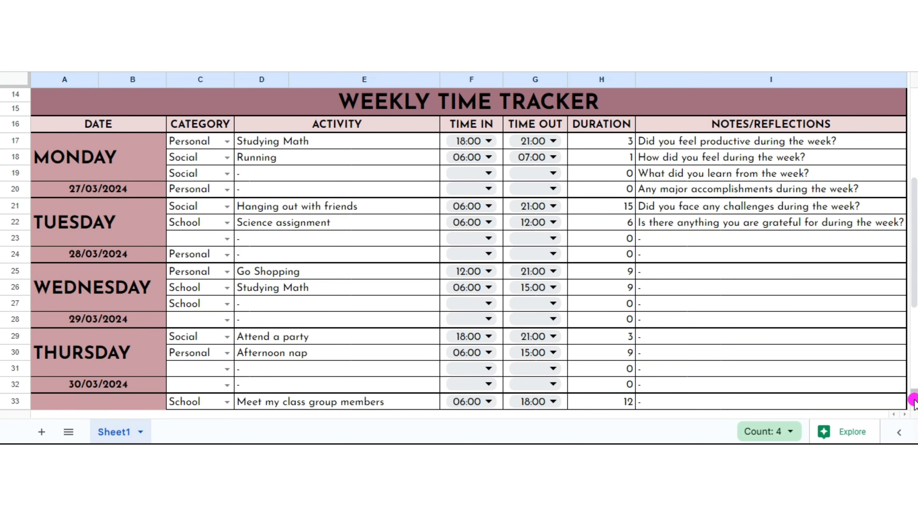
scroll(915, 404, "up", 1)
scroll(913, 409, "down", 1)
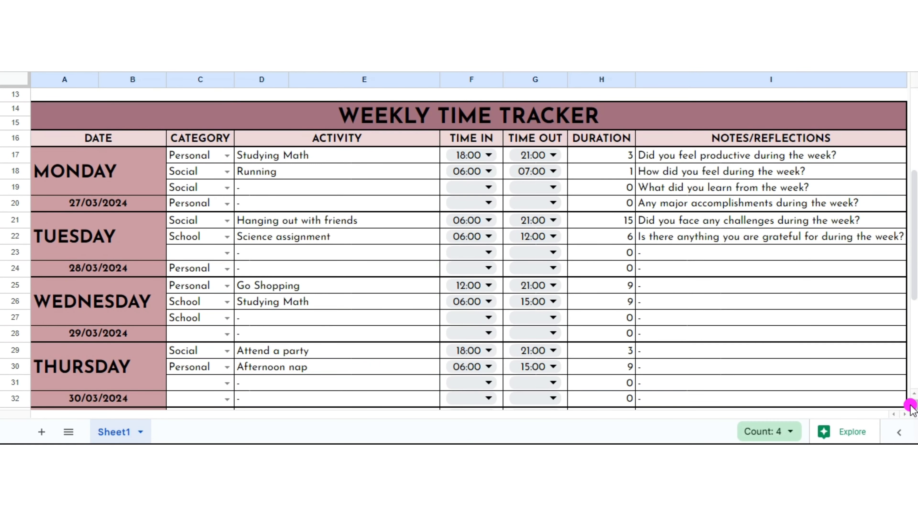
scroll(911, 407, "down", 4)
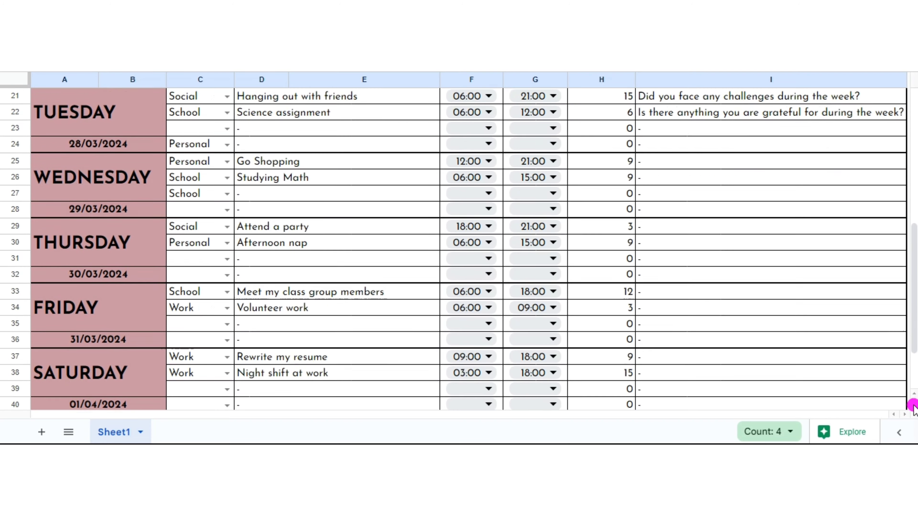
left_click(766, 324)
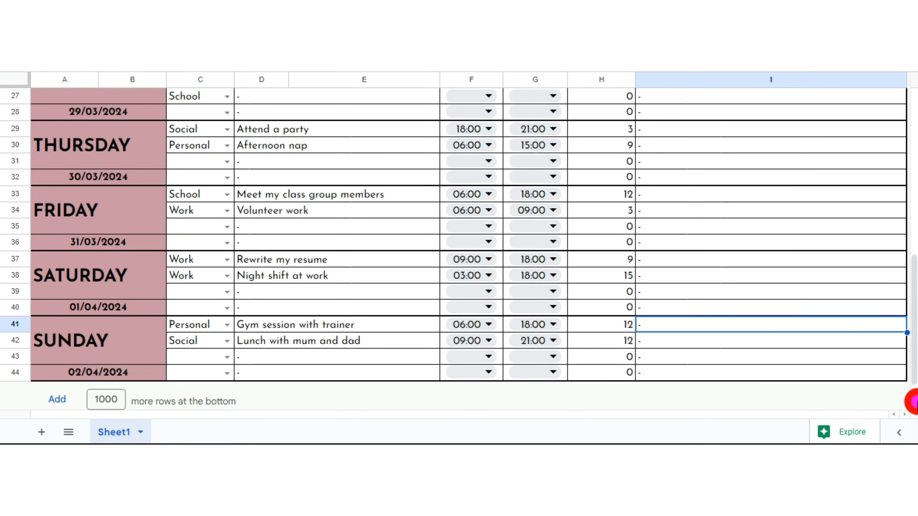